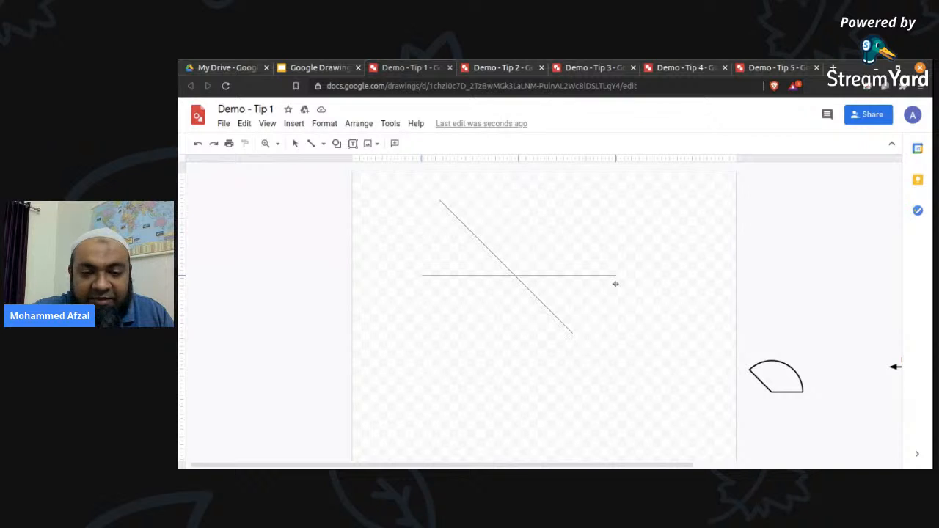
Finish the horizontal line so it crosses the thin diagonal line, keeping it black and giving it a heavier weight.
{"action": "left_click_drag", "start_coordinate": [625, 287], "coordinate": [630, 287]}
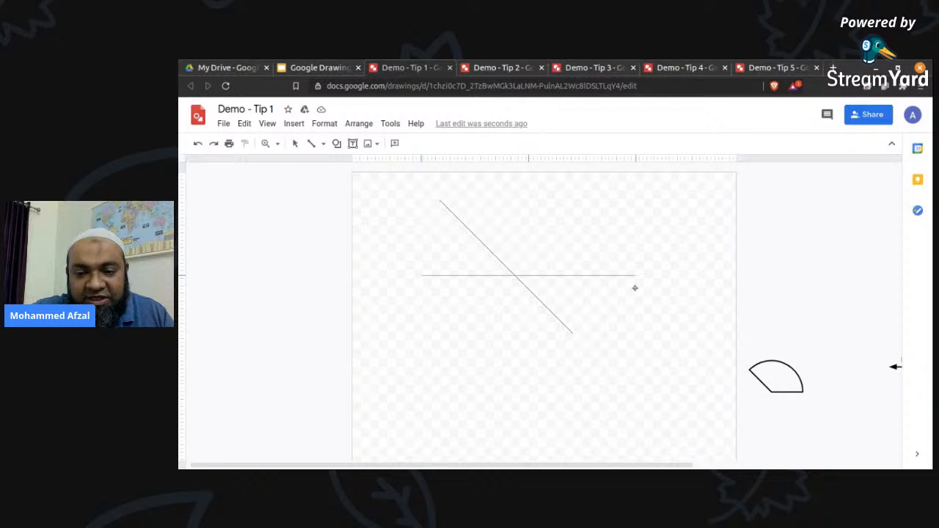
{"action": "left_click_drag", "start_coordinate": [635, 288], "coordinate": [635, 287]}
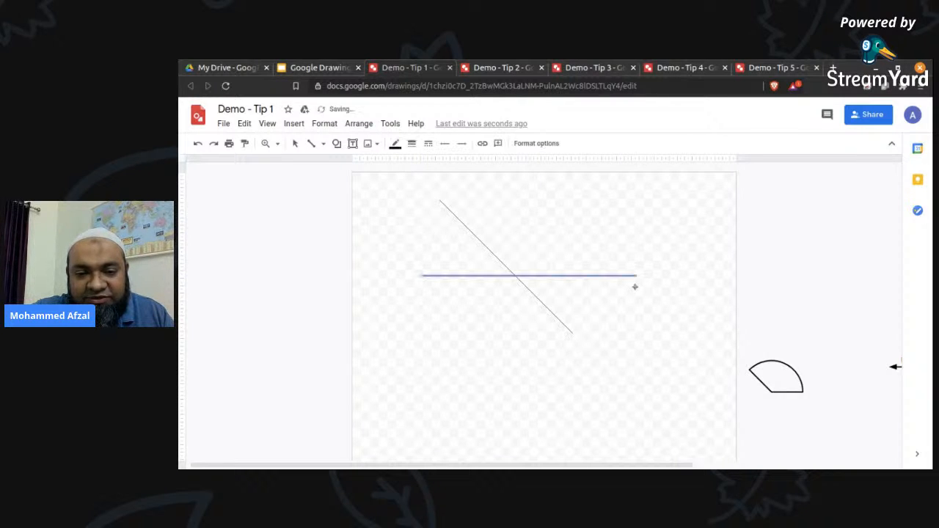
{"action": "left_click", "coordinate": [396, 145]}
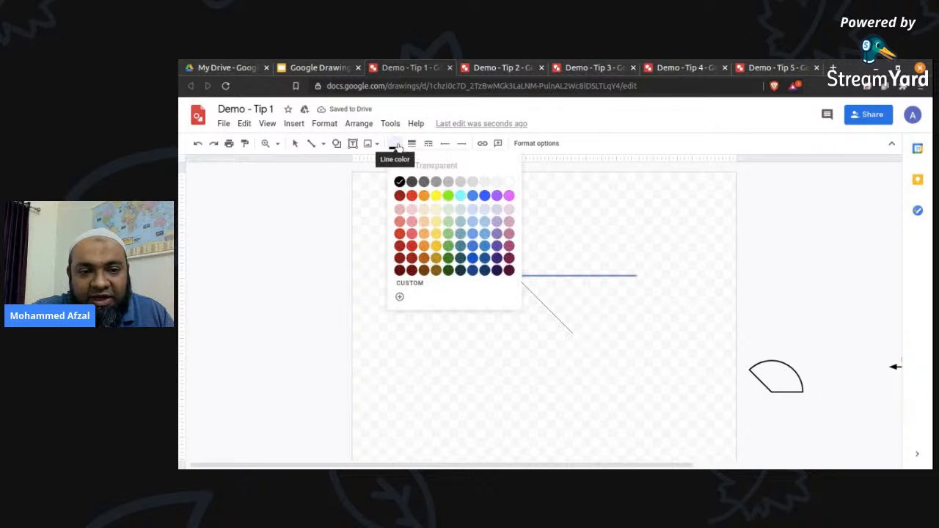
{"action": "left_click", "coordinate": [397, 147]}
{"action": "left_click", "coordinate": [412, 144]}
{"action": "left_click", "coordinate": [431, 199]}
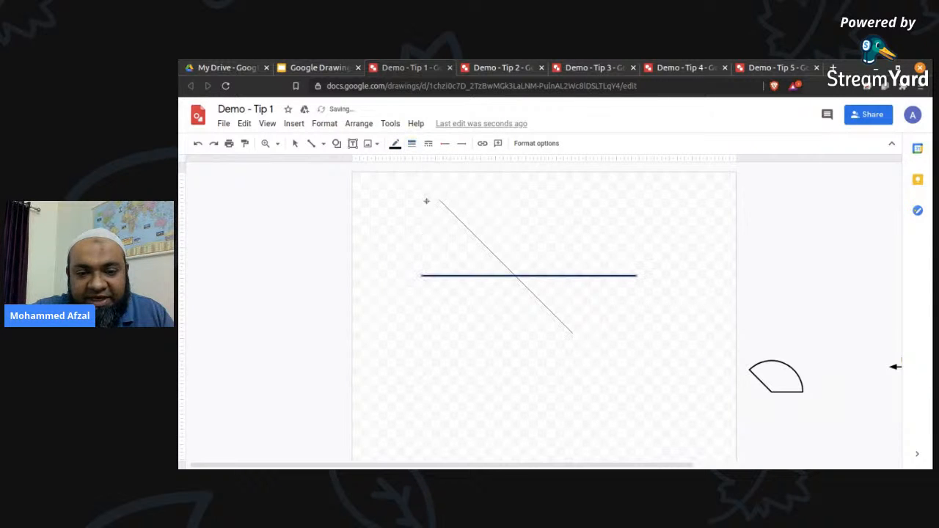
Draw a short heavy line over the middle of the thin diagonal line and delete the thin one.
{"action": "left_click_drag", "start_coordinate": [491, 253], "coordinate": [543, 304]}
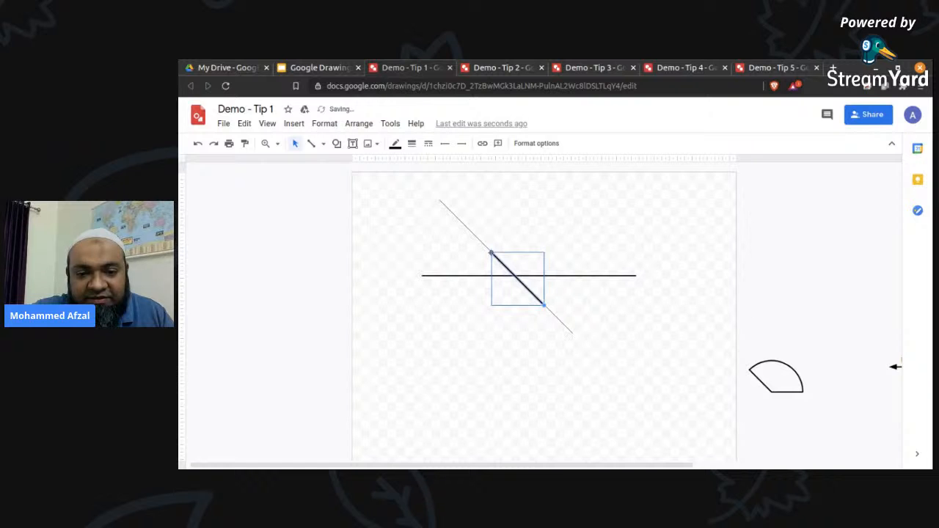
{"action": "left_click", "coordinate": [479, 238]}
{"action": "key", "text": "Delete"}
{"action": "left_click", "coordinate": [495, 255]}
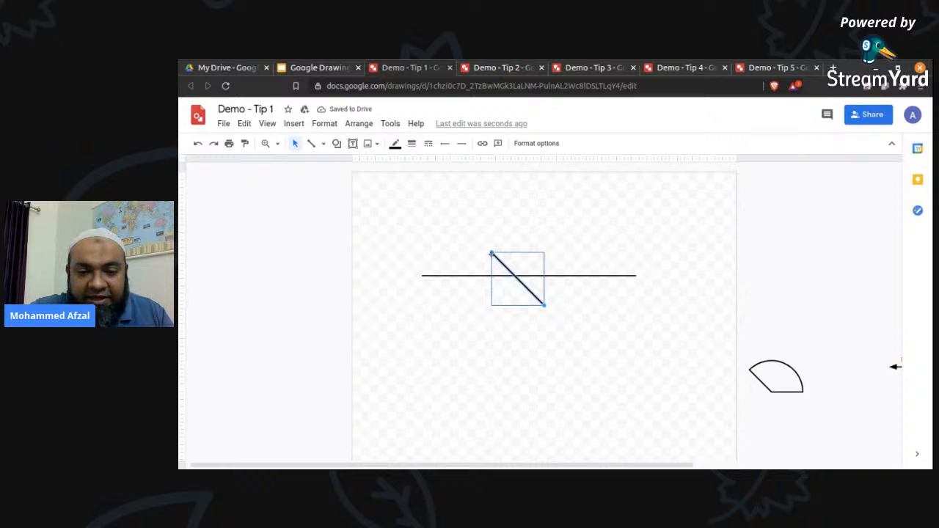
Extend the diagonal line at both ends along its own direction, well past the horizontal line.
{"action": "left_click_drag", "start_coordinate": [491, 254], "coordinate": [448, 210]}
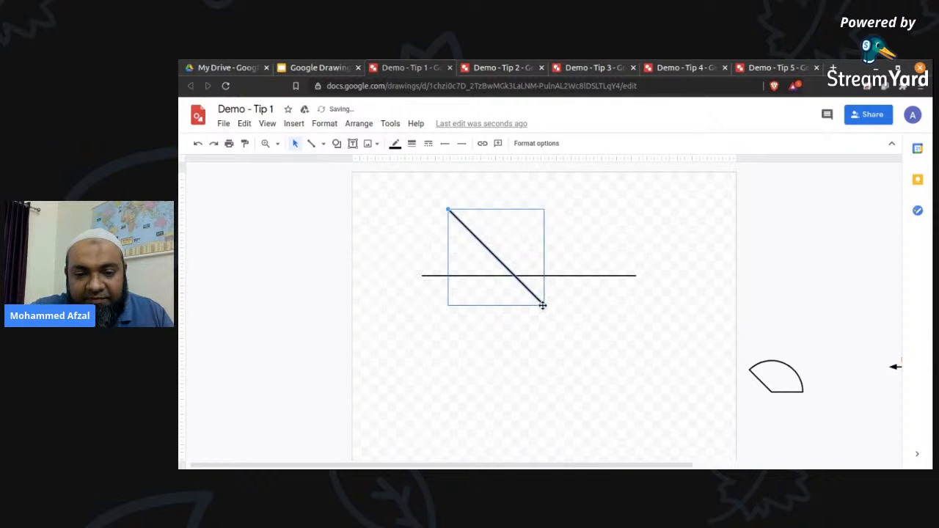
{"action": "left_click_drag", "start_coordinate": [543, 305], "coordinate": [600, 361]}
{"action": "left_click", "coordinate": [625, 336]}
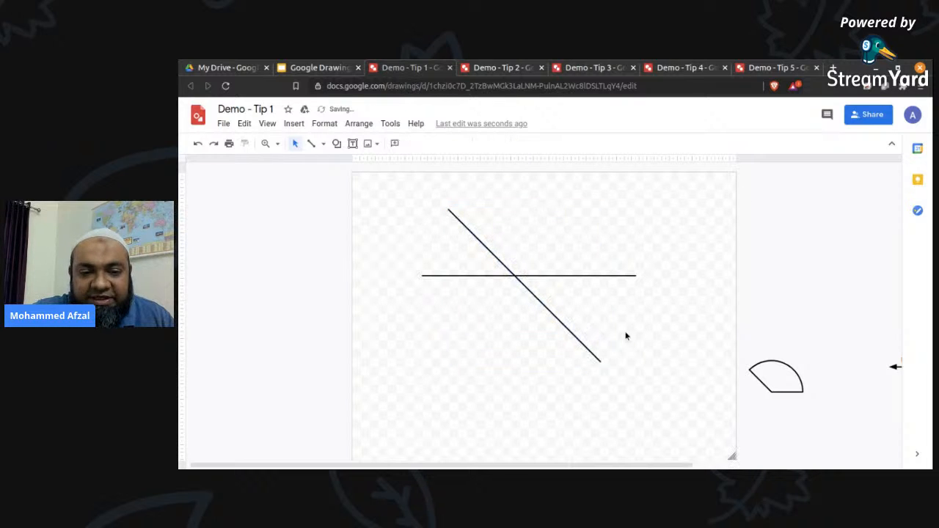
{"action": "left_click", "coordinate": [587, 276]}
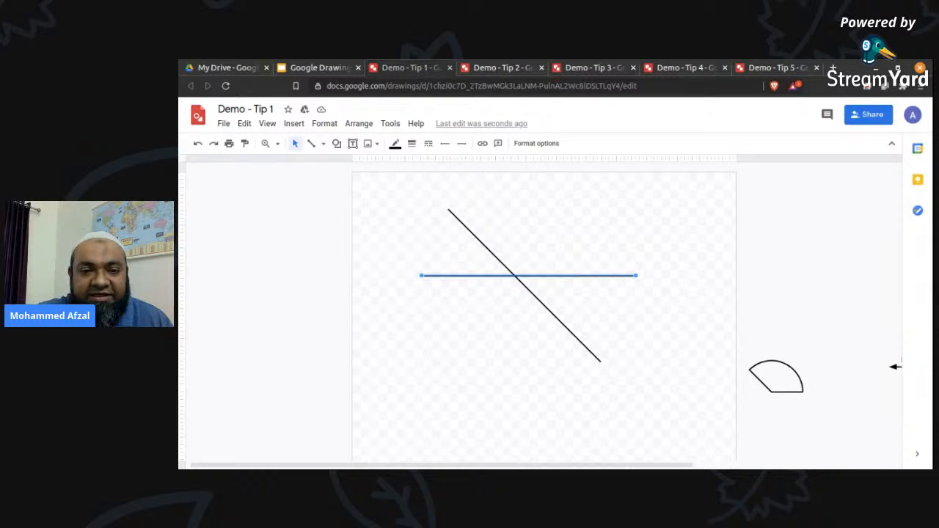
{"action": "left_click", "coordinate": [323, 144]}
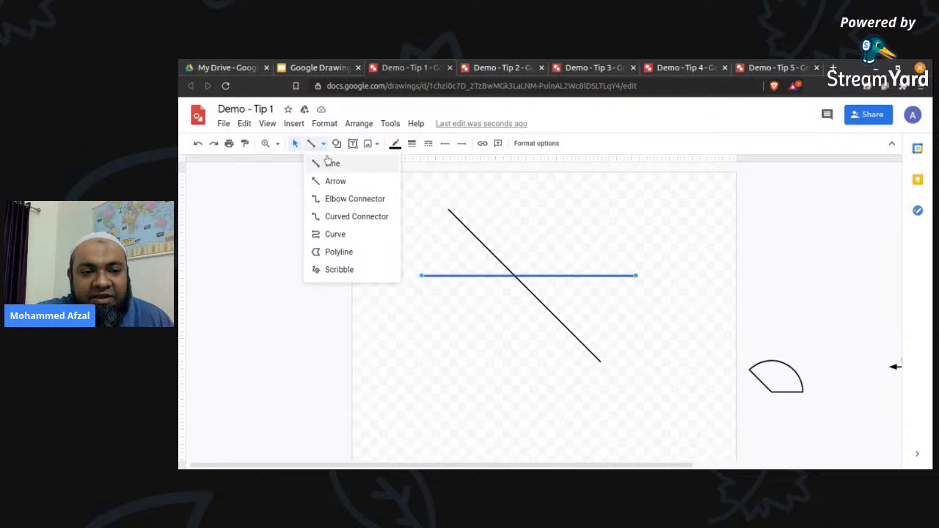
{"action": "left_click", "coordinate": [325, 149]}
Add filled triangular arrowheads to both the start and the end of the diagonal line.
{"action": "left_click", "coordinate": [476, 235]}
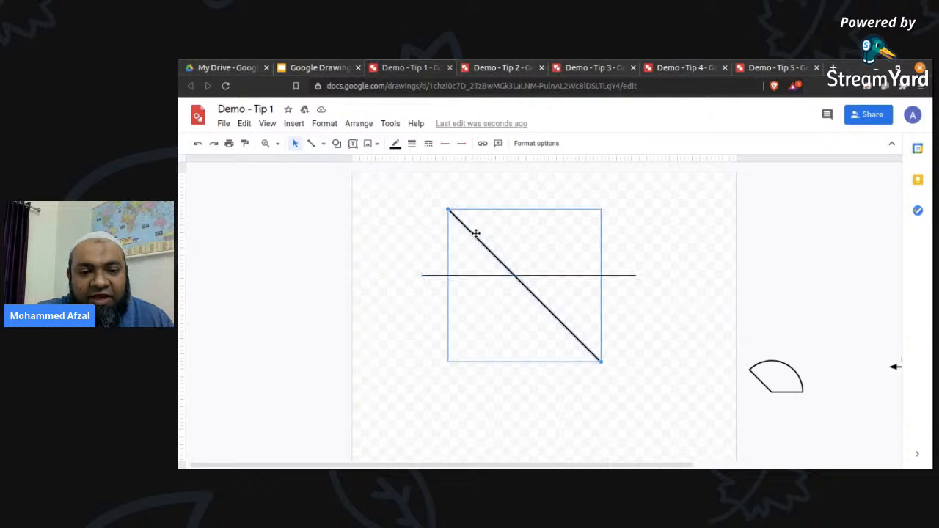
{"action": "left_click", "coordinate": [445, 144]}
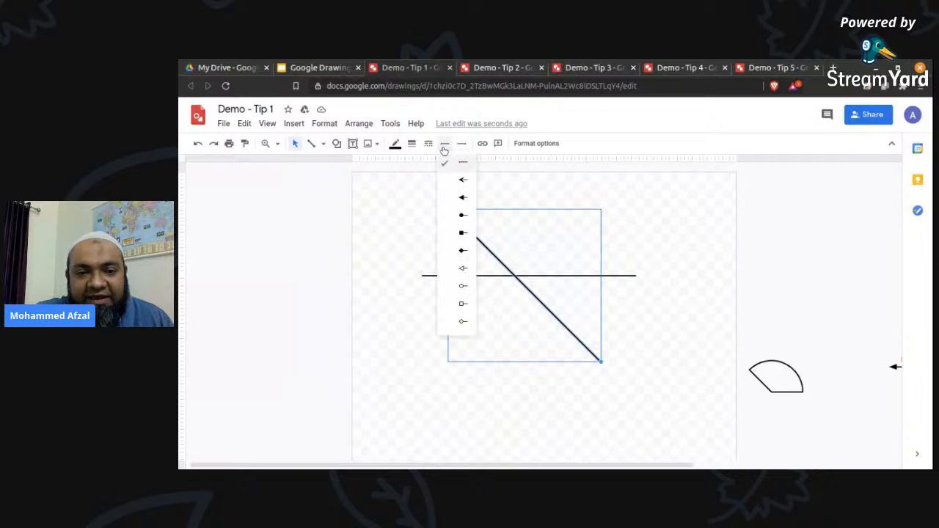
{"action": "left_click", "coordinate": [461, 198]}
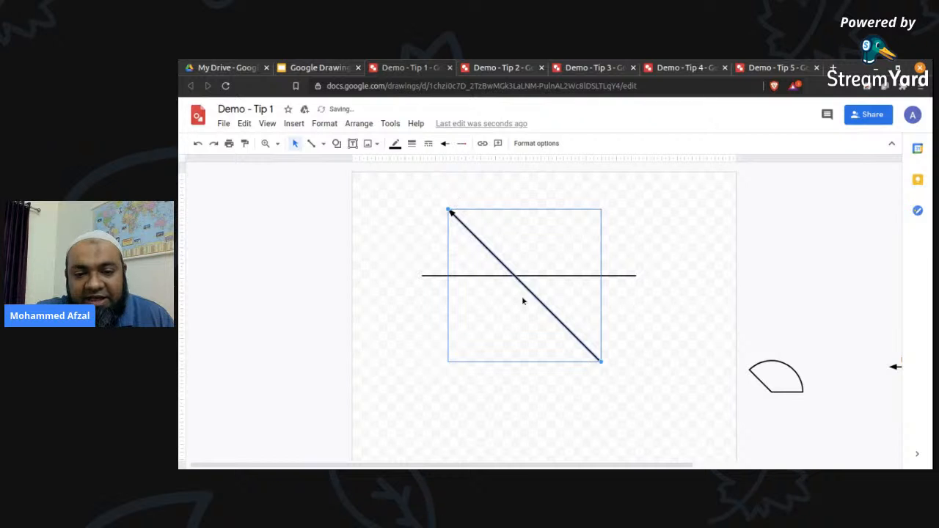
{"action": "left_click", "coordinate": [461, 144]}
{"action": "left_click", "coordinate": [480, 204]}
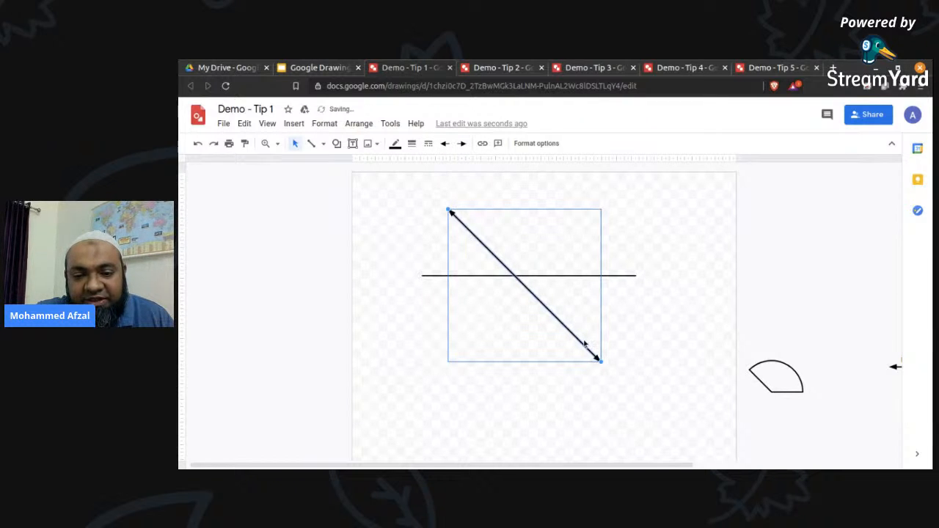
Give the horizontal line filled triangular arrowheads at its start and its end.
{"action": "left_click", "coordinate": [470, 275]}
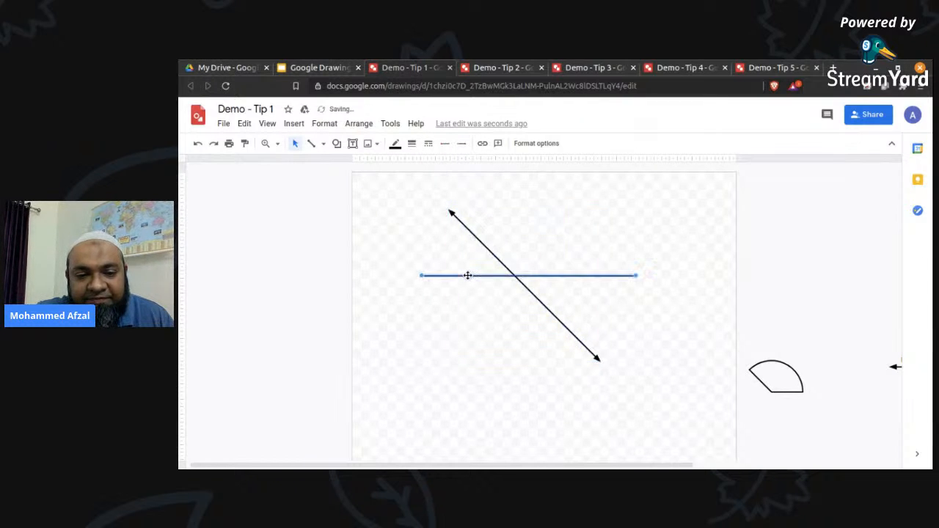
{"action": "left_click", "coordinate": [444, 144]}
{"action": "left_click", "coordinate": [455, 202]}
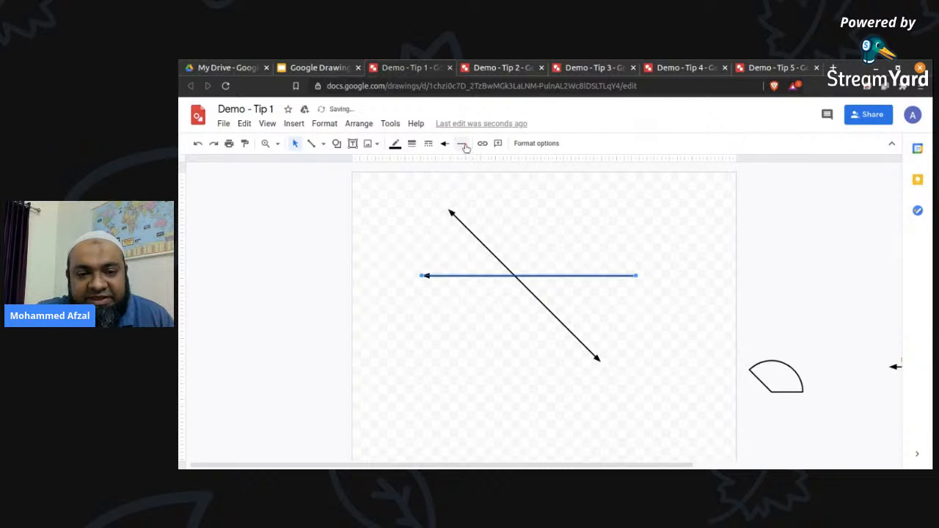
{"action": "left_click", "coordinate": [461, 144]}
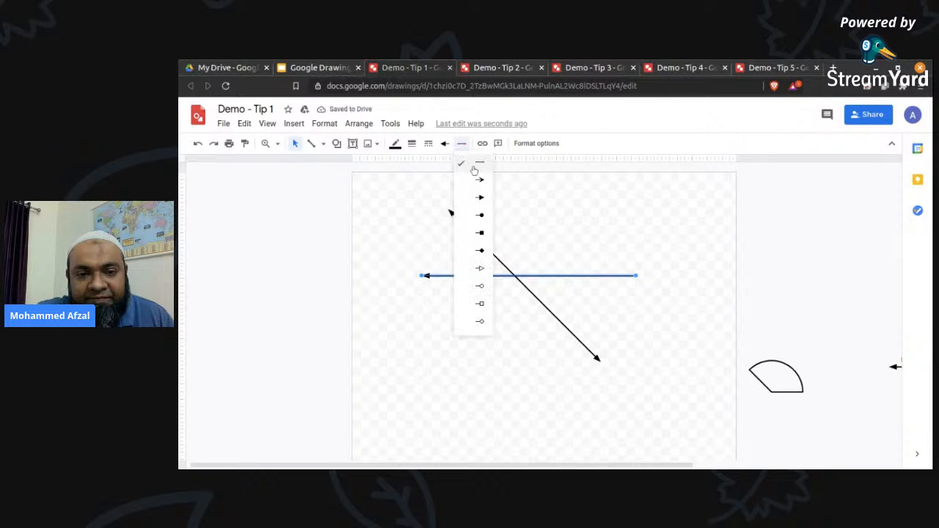
{"action": "left_click", "coordinate": [480, 197]}
{"action": "left_click", "coordinate": [605, 222]}
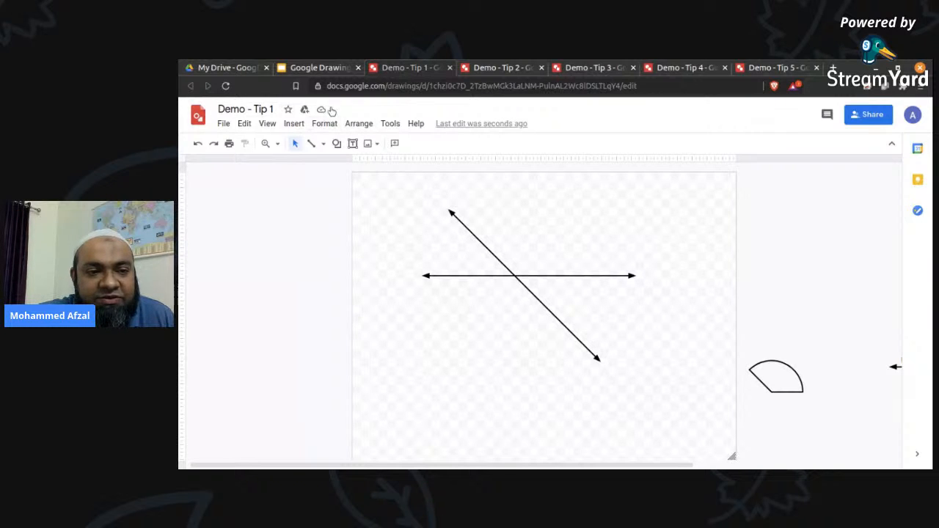
Insert a default-size pie shape in the empty canvas area beyond the horizontal line's right arrowhead.
{"action": "left_click", "coordinate": [295, 124]}
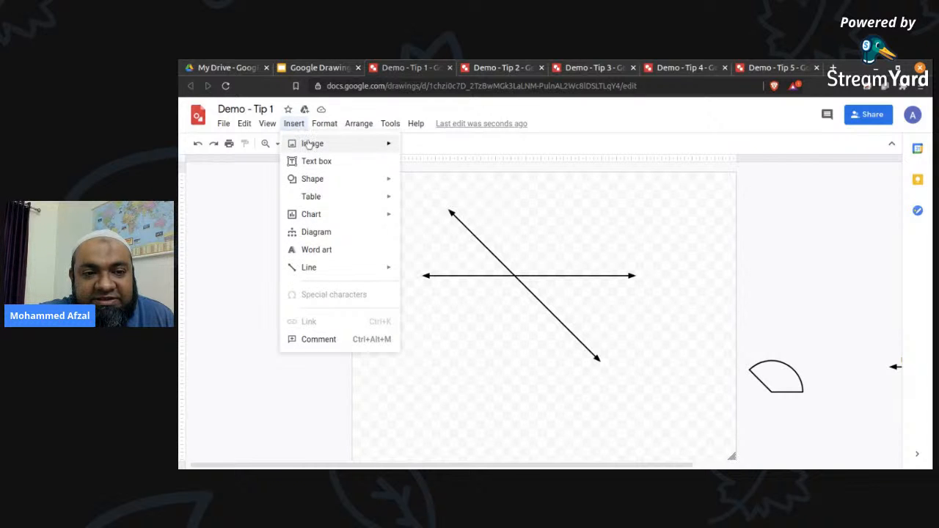
{"action": "mouse_move", "coordinate": [319, 183]}
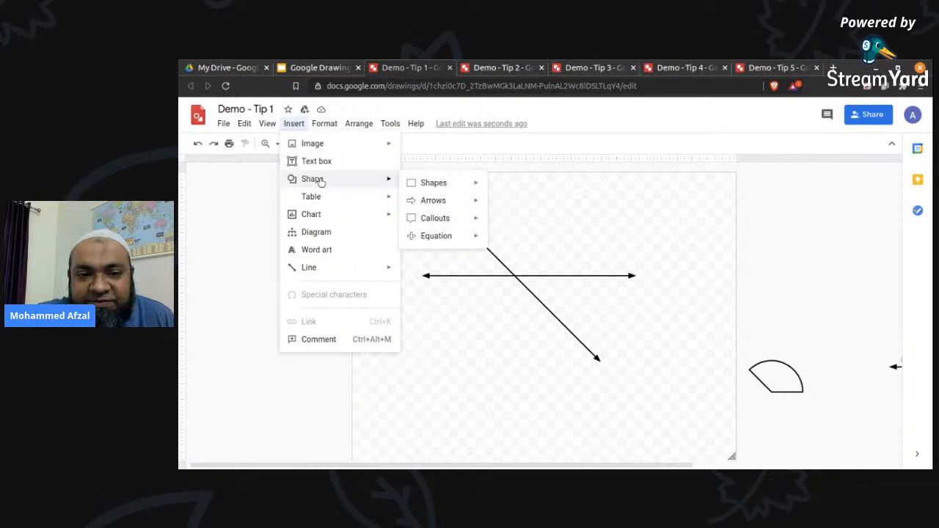
{"action": "mouse_move", "coordinate": [443, 190]}
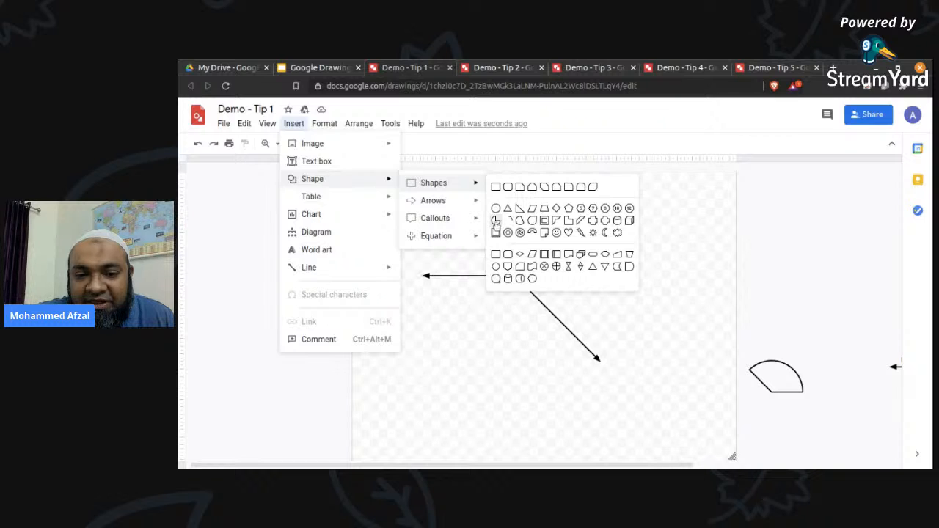
{"action": "left_click", "coordinate": [496, 221]}
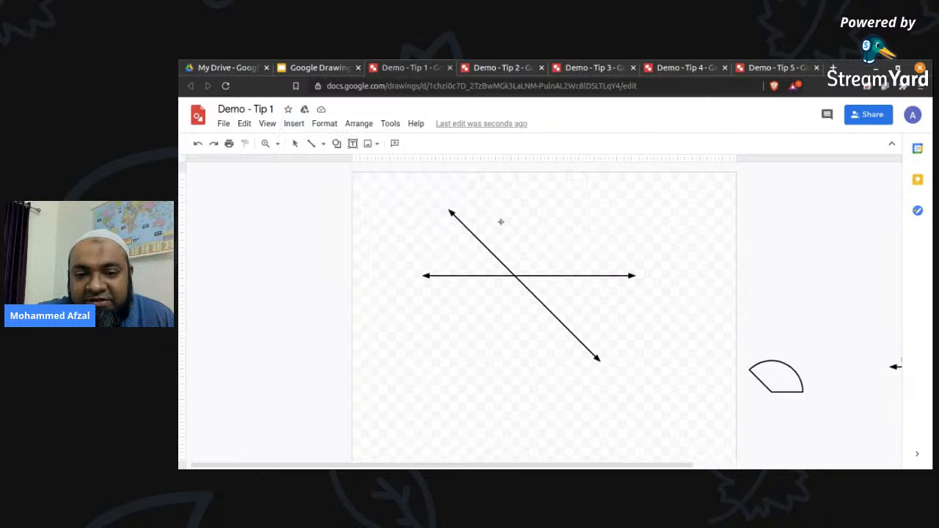
{"action": "left_click", "coordinate": [664, 221]}
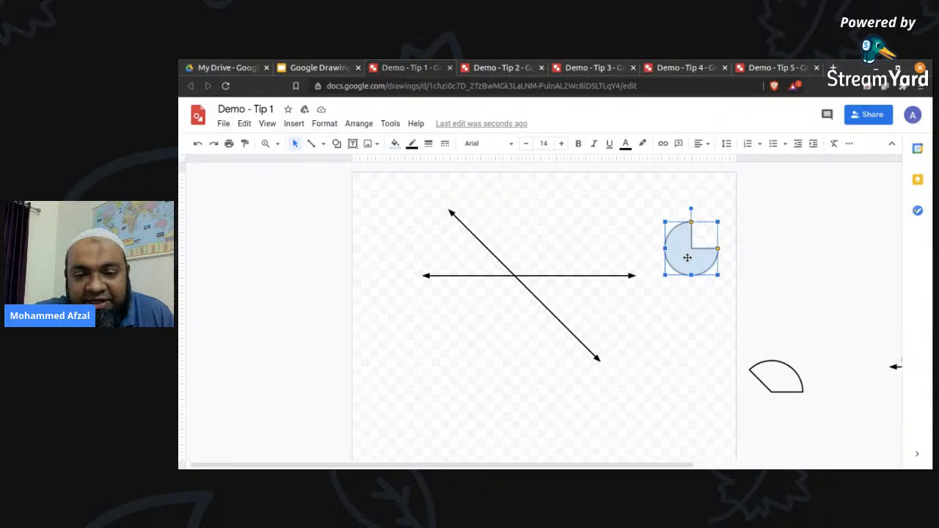
Make the pie shape's fill transparent and give its border a heavier weight matching the lines.
{"action": "left_click", "coordinate": [396, 144]}
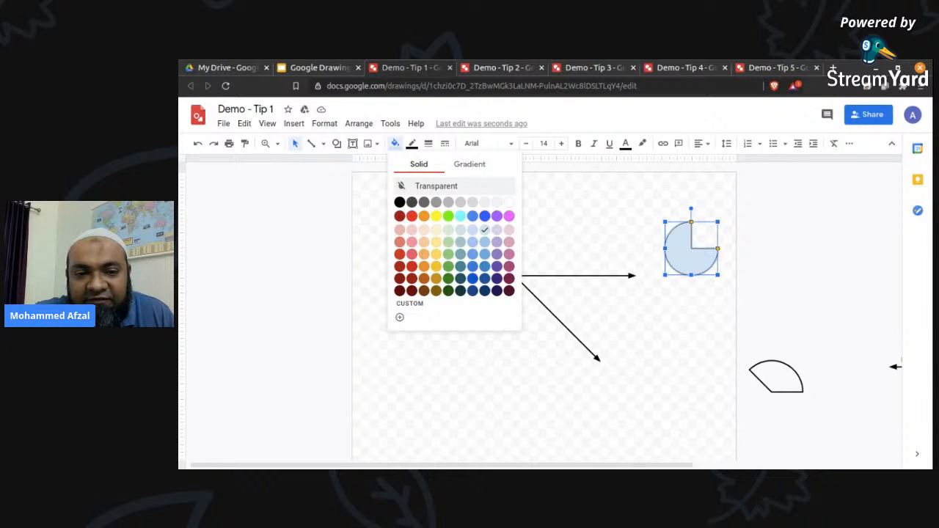
{"action": "left_click", "coordinate": [434, 190]}
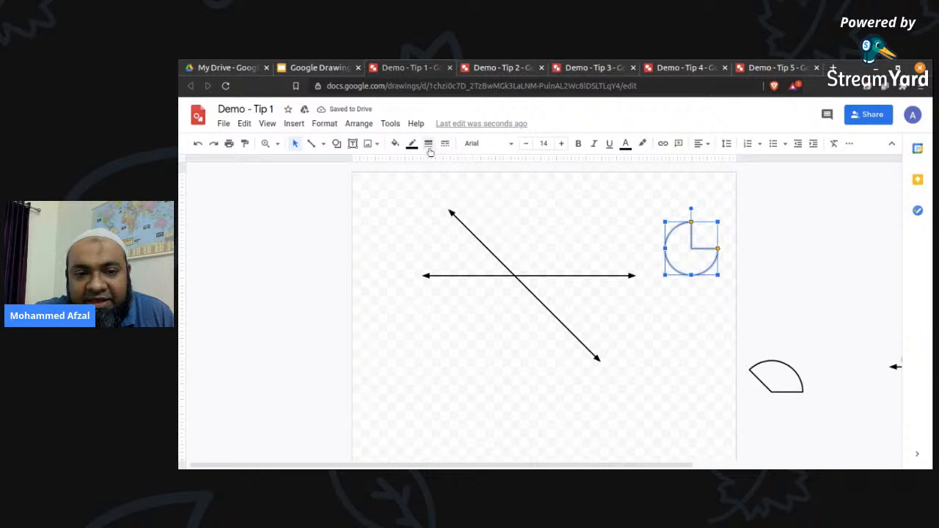
{"action": "left_click", "coordinate": [428, 143]}
{"action": "left_click", "coordinate": [447, 200]}
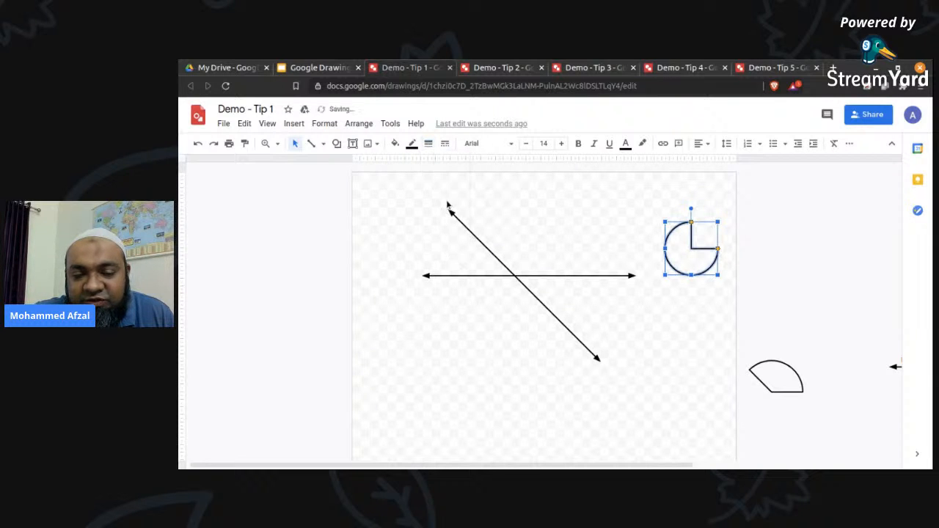
{"action": "left_click", "coordinate": [678, 240]}
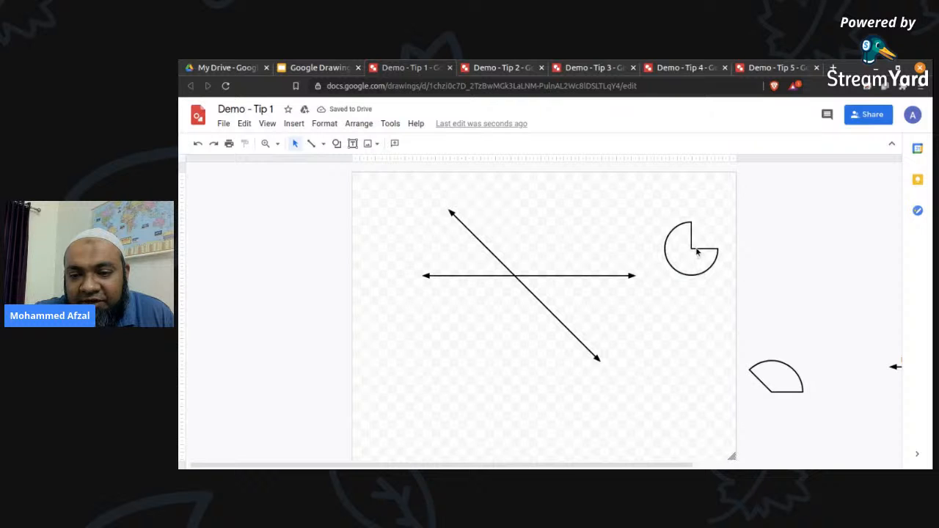
Move the pie shape onto the crossing lines and nudge it until its centre sits exactly on their intersection.
{"action": "left_click", "coordinate": [698, 252]}
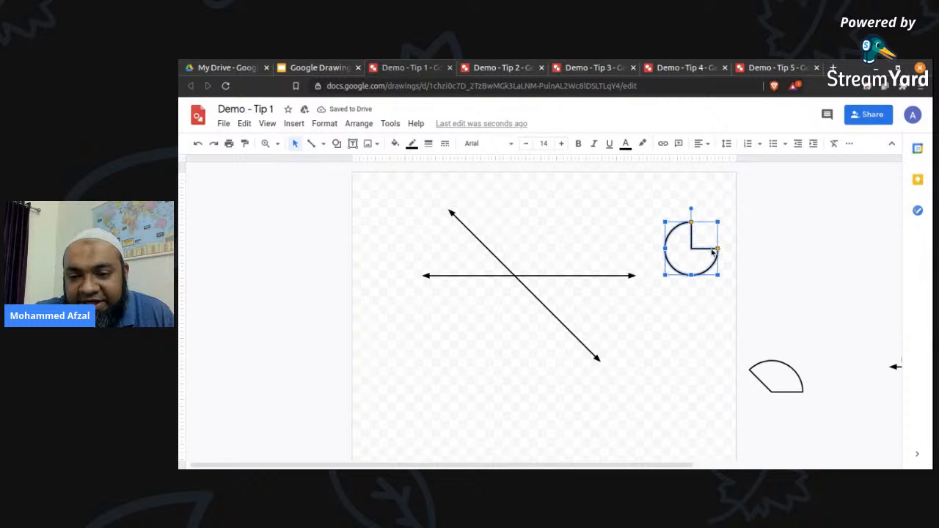
{"action": "left_click_drag", "start_coordinate": [713, 252], "coordinate": [533, 279]}
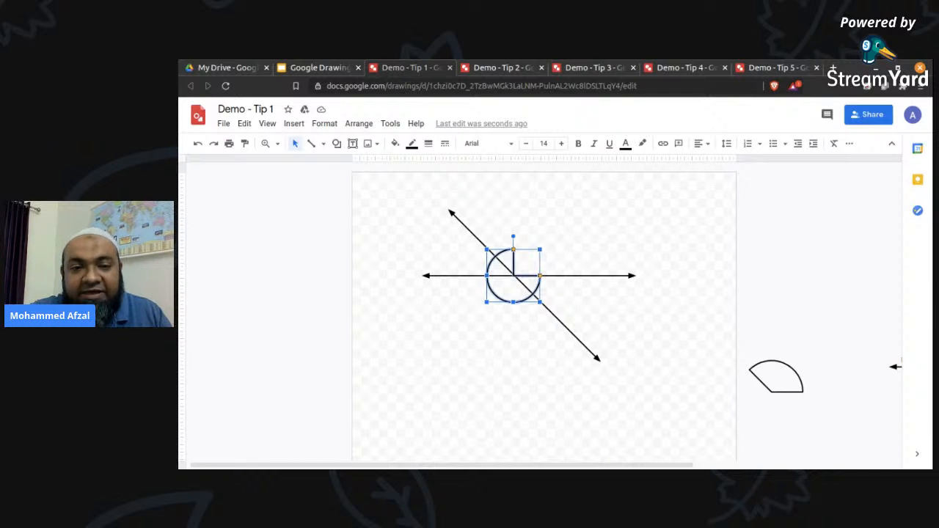
{"action": "key", "text": "ctrl+alt+plus"}
{"action": "key", "text": "ctrl+alt+plus"}
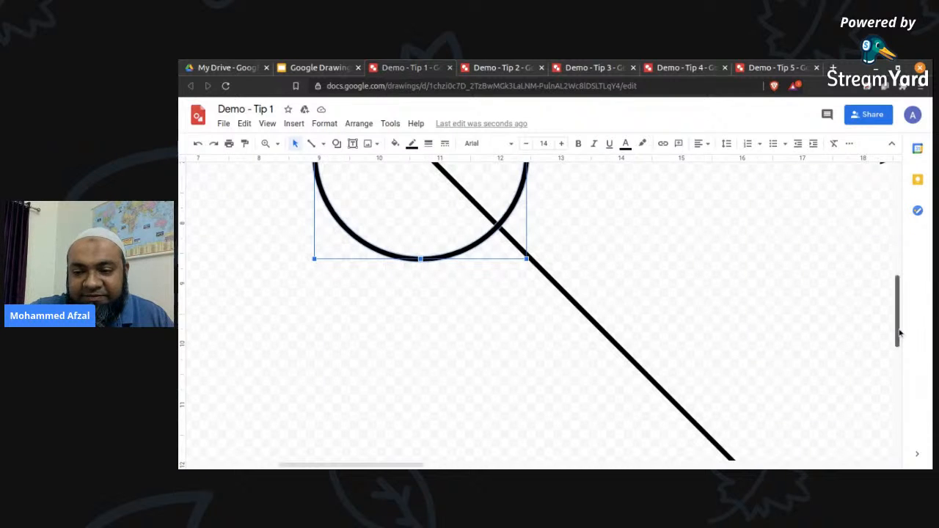
{"action": "scroll", "coordinate": [900, 316], "scroll_direction": "up", "scroll_amount": 1}
{"action": "scroll", "coordinate": [901, 309], "scroll_direction": "up", "scroll_amount": 3}
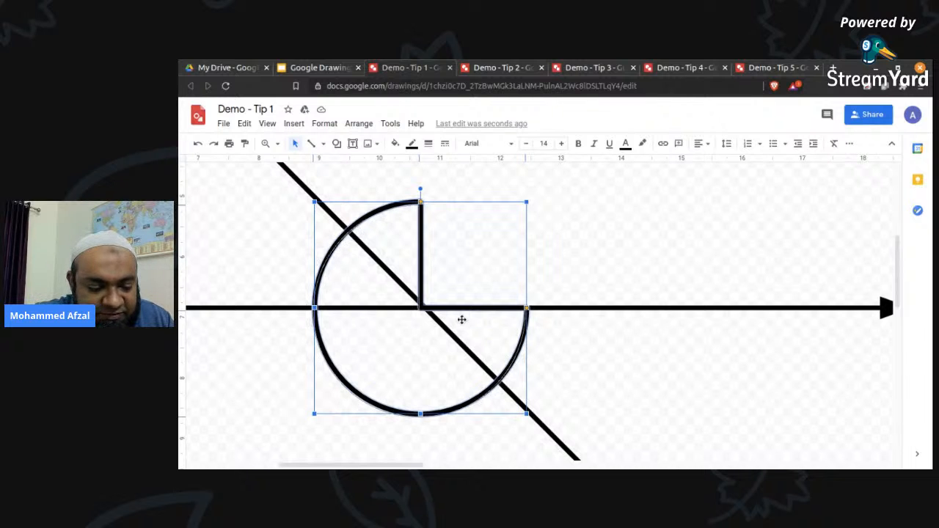
{"action": "key", "text": "Right"}
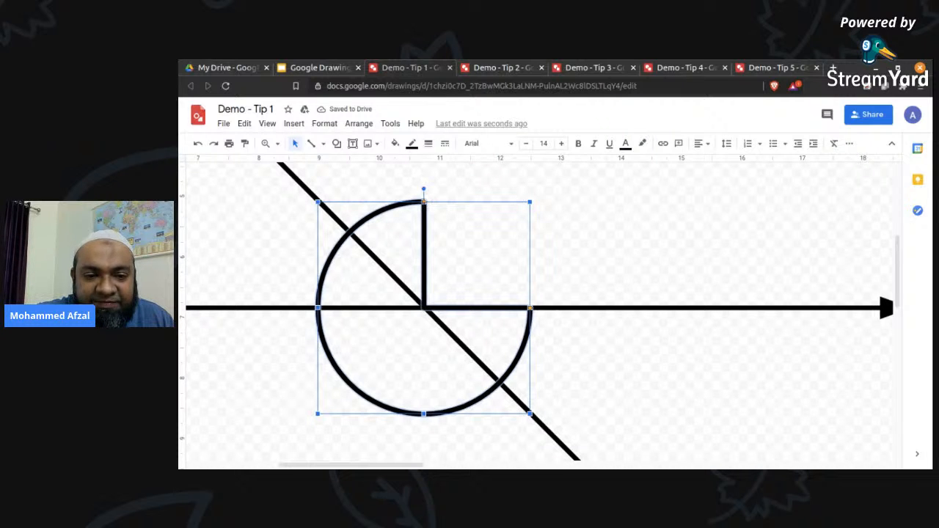
Adjust both pie angles so the arc spans below the horizontal line, from its left part to the diagonal's lower part.
{"action": "left_click_drag", "start_coordinate": [424, 202], "coordinate": [247, 310]}
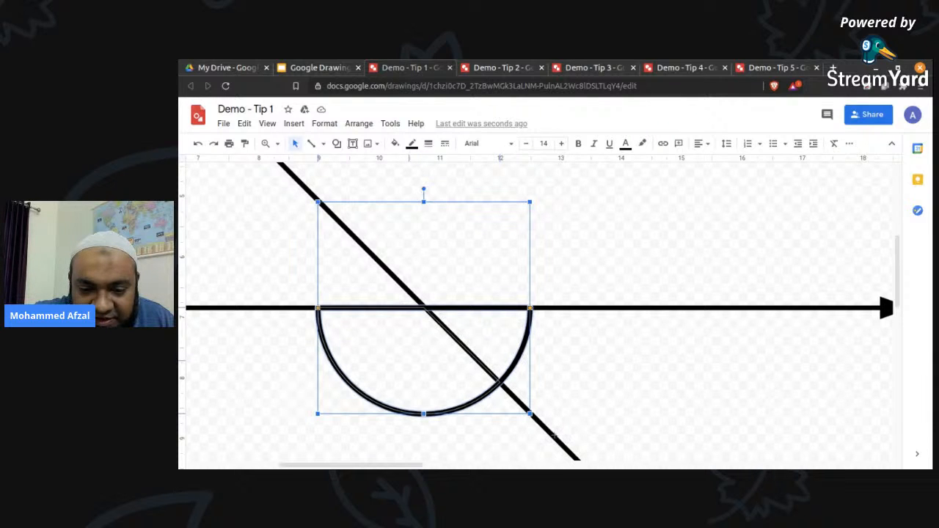
{"action": "left_click_drag", "start_coordinate": [554, 437], "coordinate": [556, 440]}
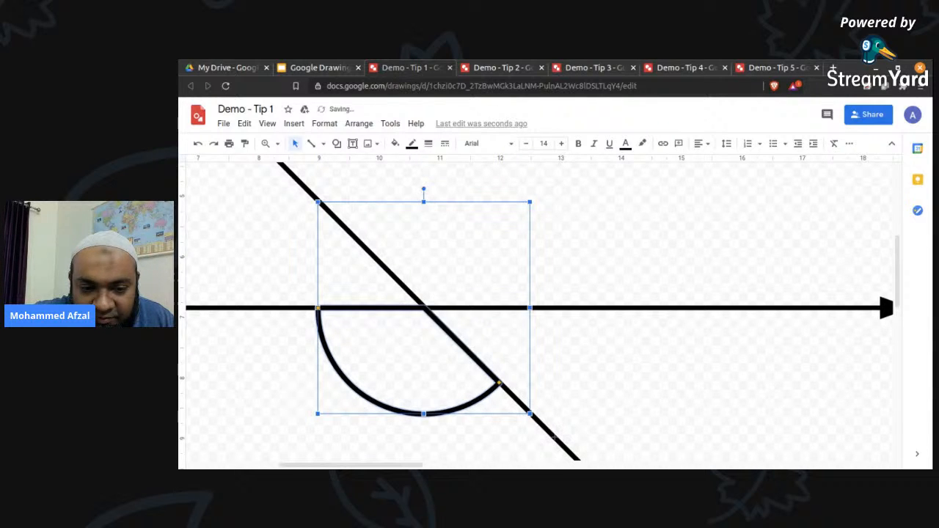
{"action": "left_click", "coordinate": [668, 387]}
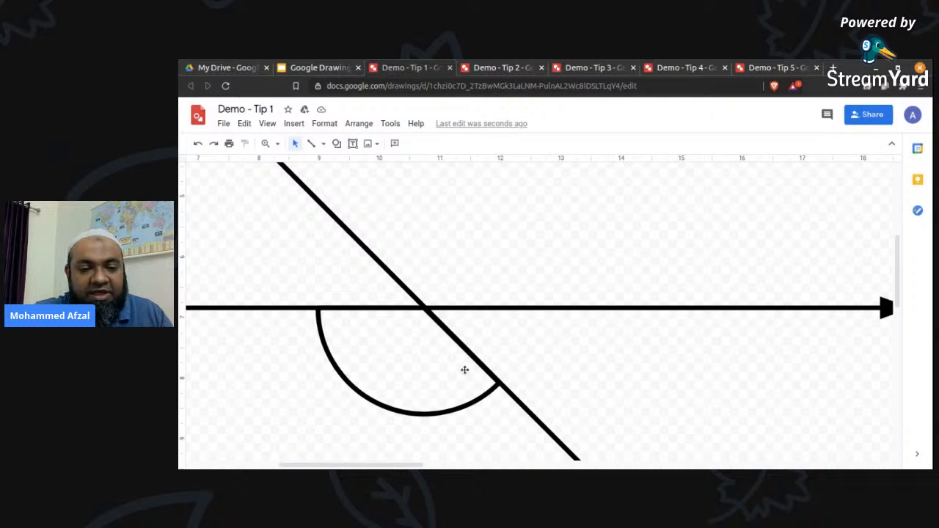
Shrink the pie shape around its centre to roughly half its size, keeping it centred on the intersection of the two lines.
{"action": "left_click", "coordinate": [441, 412]}
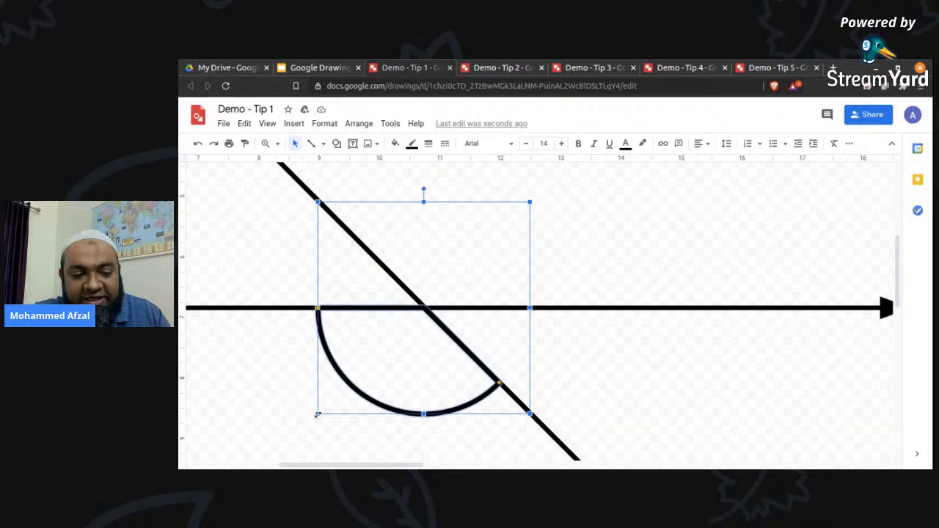
{"action": "left_click_drag", "start_coordinate": [337, 404], "coordinate": [374, 363]}
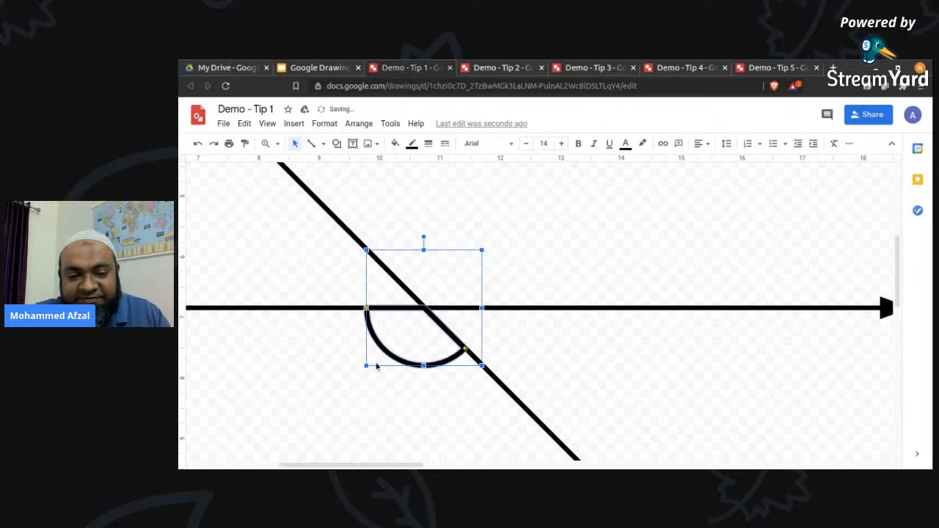
{"action": "left_click", "coordinate": [592, 364]}
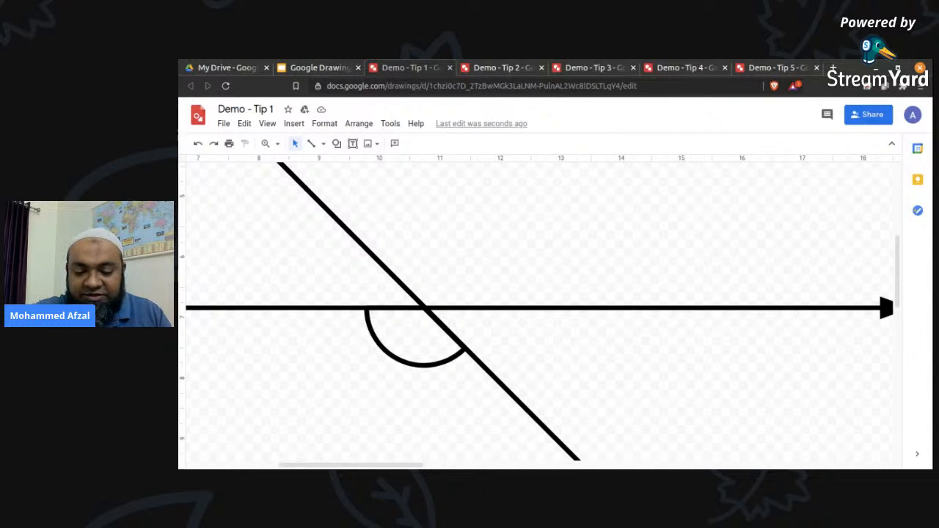
{"action": "key", "text": "ctrl+alt+minus"}
{"action": "key", "text": "ctrl+alt+minus"}
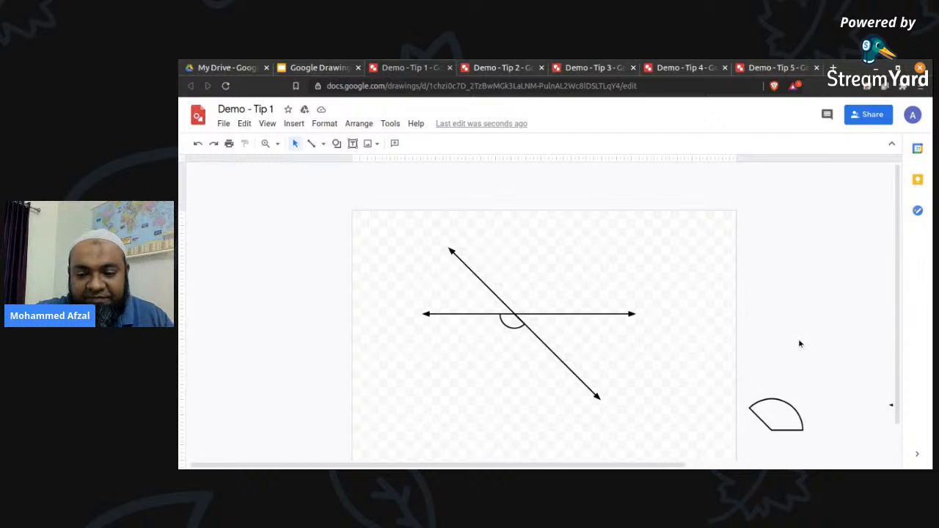
{"action": "left_click_drag", "start_coordinate": [622, 466], "coordinate": [824, 465]}
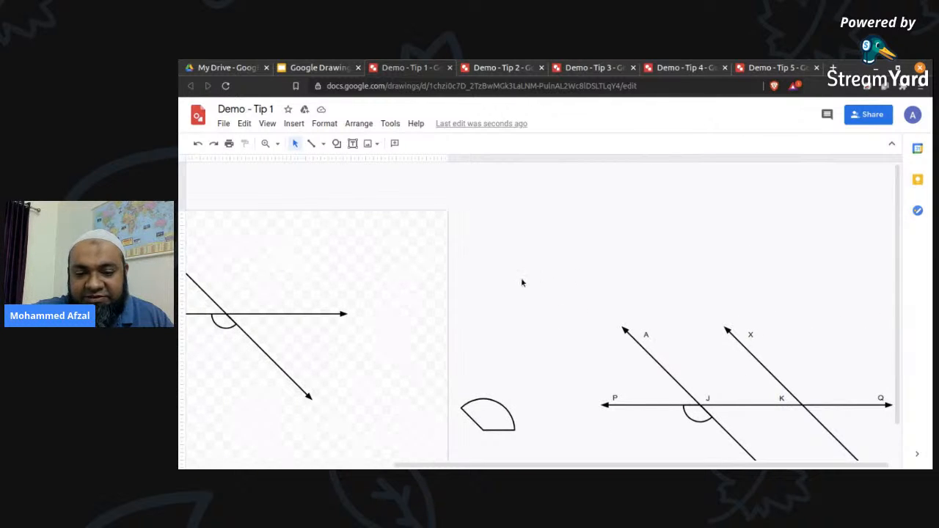
{"action": "left_click_drag", "start_coordinate": [522, 279], "coordinate": [803, 451]}
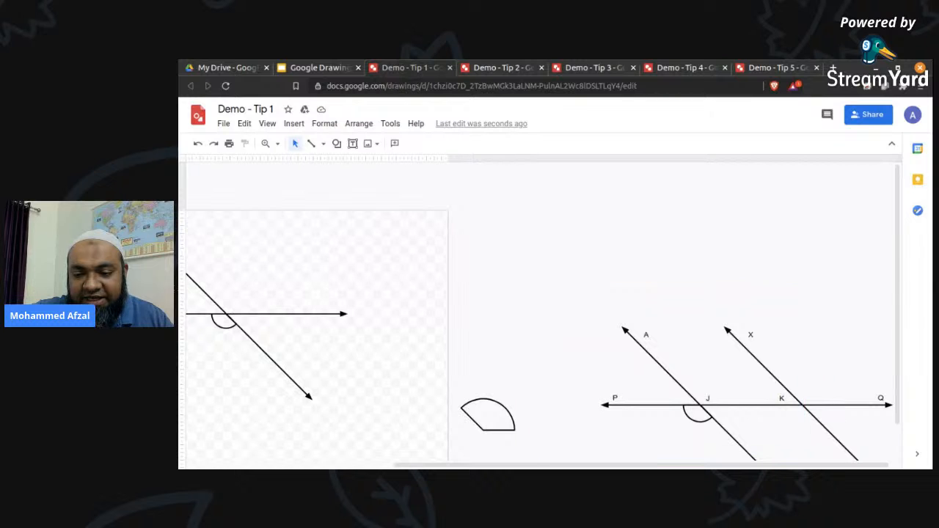
{"action": "scroll", "coordinate": [785, 344], "scroll_direction": "down", "scroll_amount": 1}
{"action": "scroll", "coordinate": [698, 304], "scroll_direction": "down", "scroll_amount": 1}
{"action": "left_click_drag", "start_coordinate": [574, 272], "coordinate": [897, 453]}
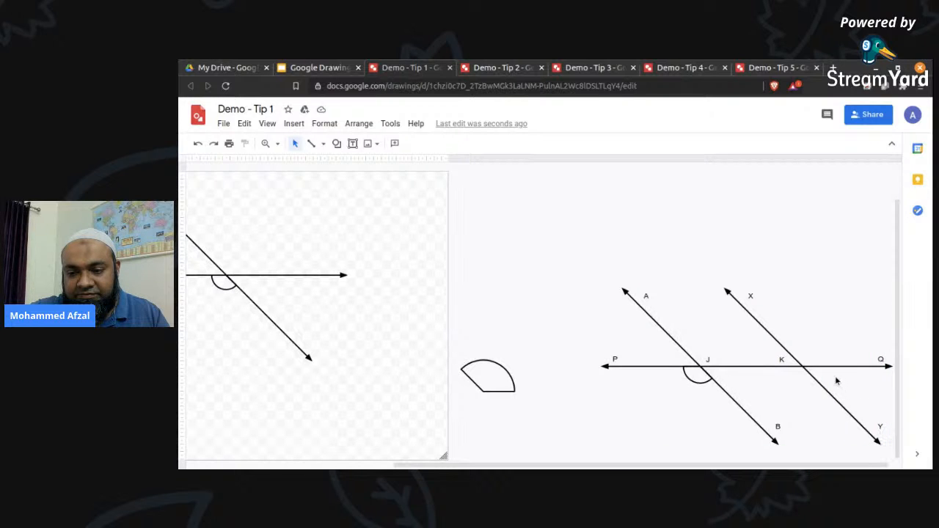
{"action": "left_click_drag", "start_coordinate": [585, 262], "coordinate": [686, 369]}
{"action": "left_click_drag", "start_coordinate": [656, 340], "coordinate": [883, 433]}
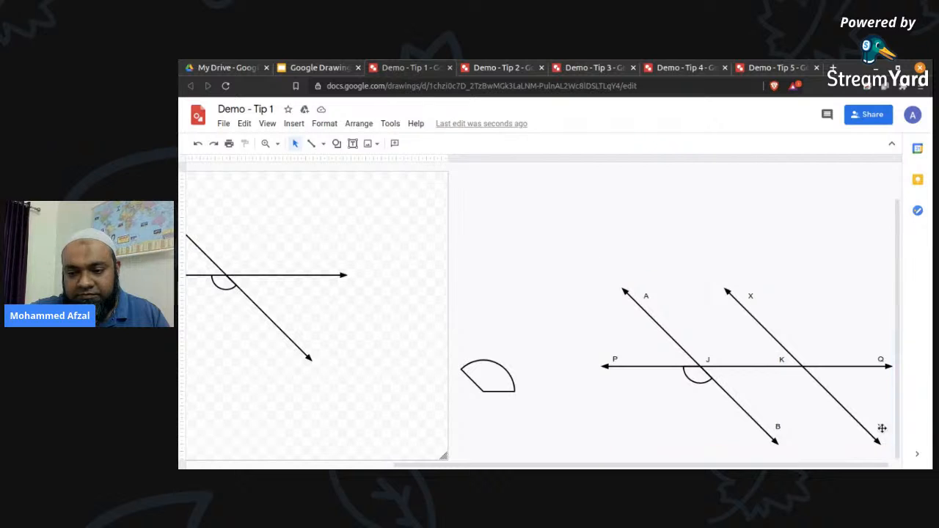
{"action": "left_click_drag", "start_coordinate": [594, 254], "coordinate": [877, 440]}
{"action": "left_click_drag", "start_coordinate": [813, 384], "coordinate": [377, 283]}
{"action": "key", "text": "ctrl+z"}
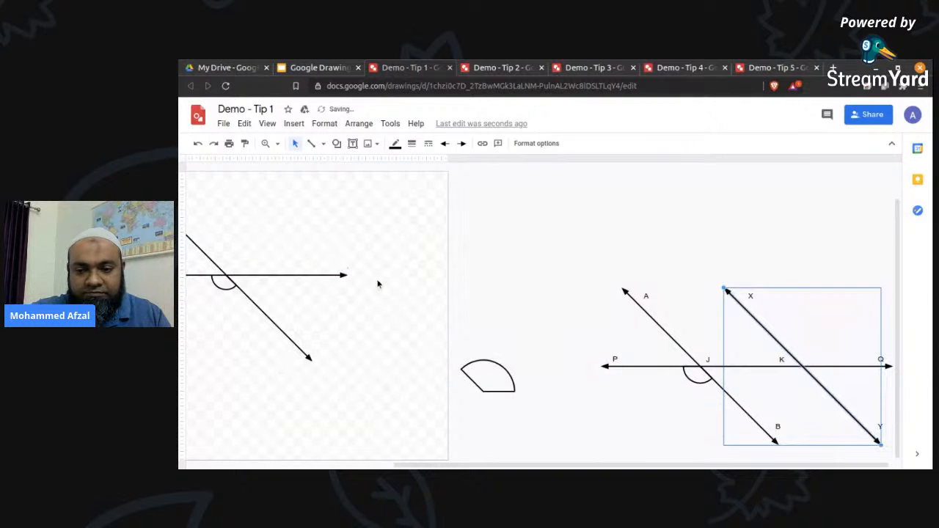
Select the whole prepared figure with lines AB, XY and PQ, their labels and the arc, and move it onto the canvas.
{"action": "left_click_drag", "start_coordinate": [589, 258], "coordinate": [891, 444]}
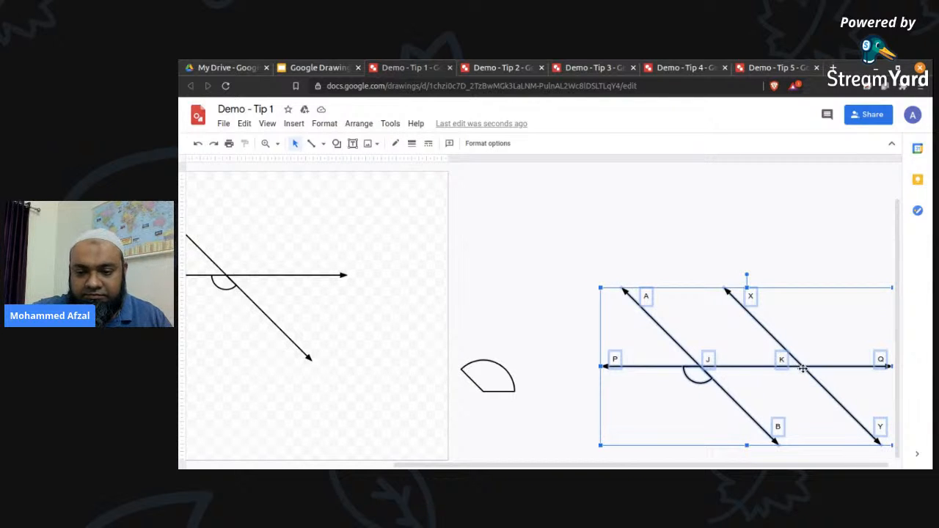
{"action": "mouse_move", "coordinate": [803, 368]}
{"action": "left_mouse_down"}
{"action": "mouse_move", "coordinate": [484, 316]}
{"action": "mouse_move", "coordinate": [369, 342]}
{"action": "mouse_move", "coordinate": [350, 366]}
{"action": "left_mouse_up"}
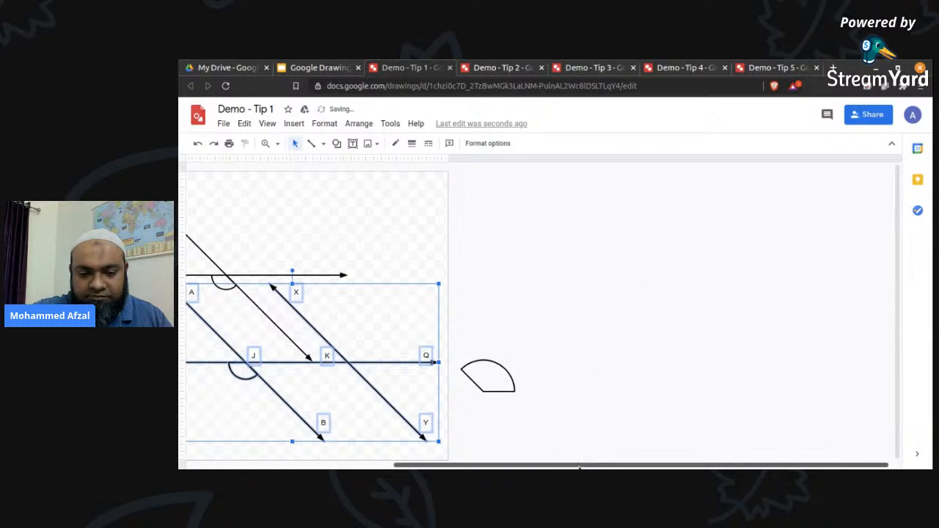
{"action": "scroll", "coordinate": [431, 451], "scroll_direction": "left", "scroll_amount": 3}
{"action": "scroll", "coordinate": [432, 451], "scroll_direction": "left", "scroll_amount": 3}
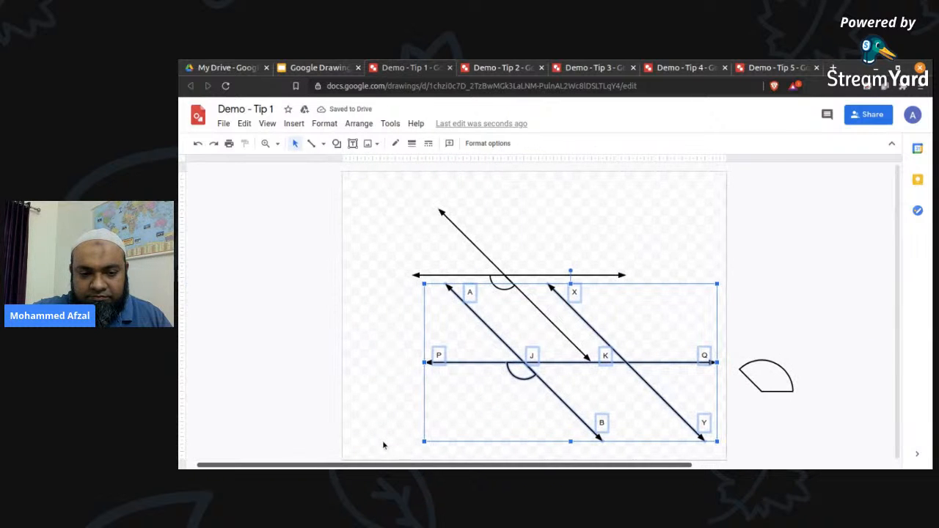
Delete the unlabelled horizontal line, the unlabelled diagonal line and their small pie shape.
{"action": "left_click", "coordinate": [481, 275]}
{"action": "key", "text": "Delete"}
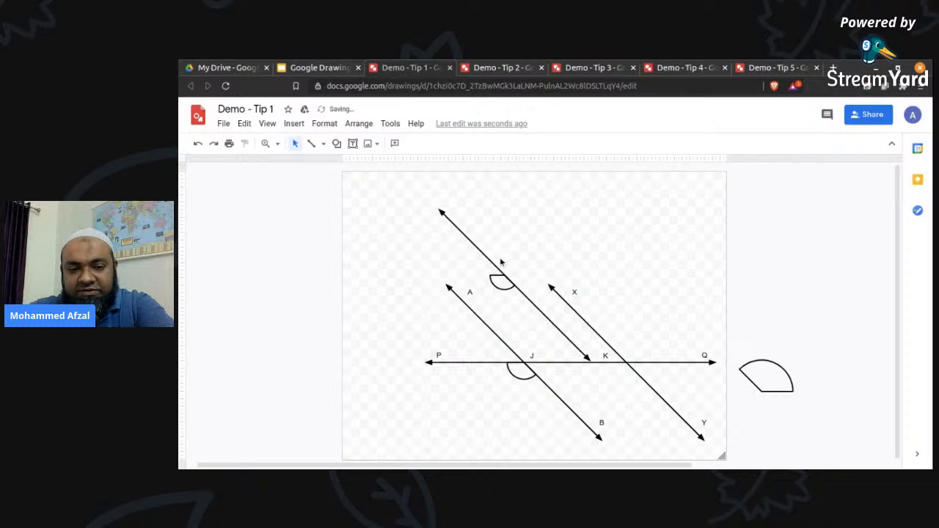
{"action": "left_click", "coordinate": [494, 266]}
{"action": "key", "text": "Delete"}
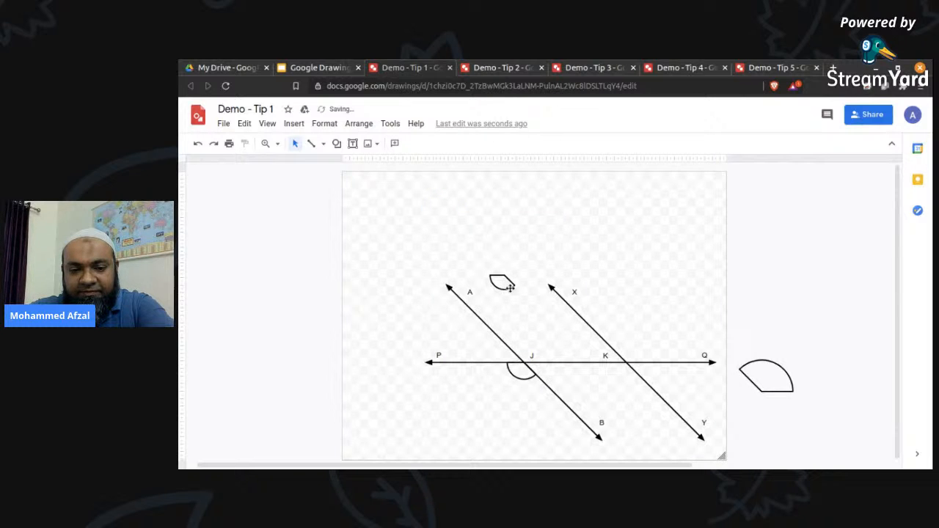
{"action": "left_click", "coordinate": [510, 287]}
{"action": "key", "text": "Delete"}
Centre the labelled figure on the canvas and place the spare pie shape with its centre on intersection K, above line PQ.
{"action": "left_click_drag", "start_coordinate": [396, 230], "coordinate": [721, 454]}
{"action": "left_click_drag", "start_coordinate": [660, 347], "coordinate": [632, 319]}
{"action": "left_click", "coordinate": [827, 344]}
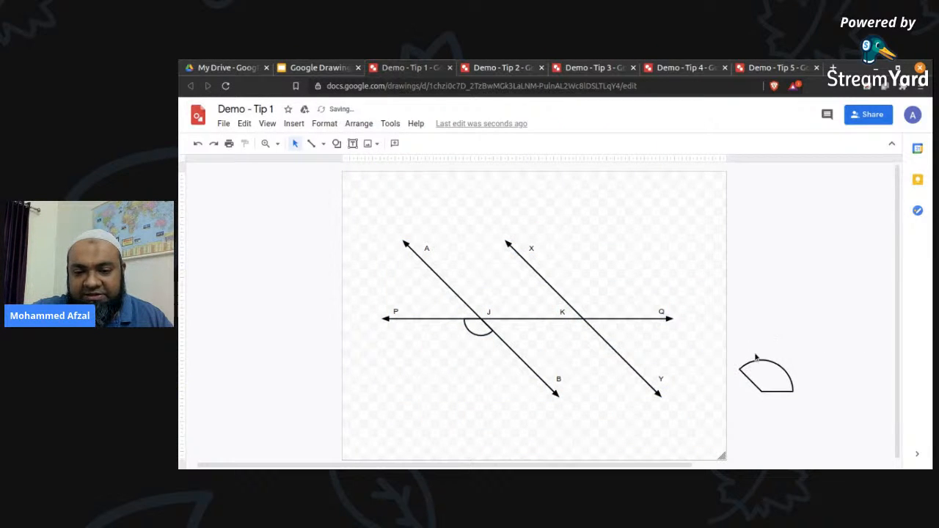
{"action": "left_click_drag", "start_coordinate": [761, 360], "coordinate": [584, 286]}
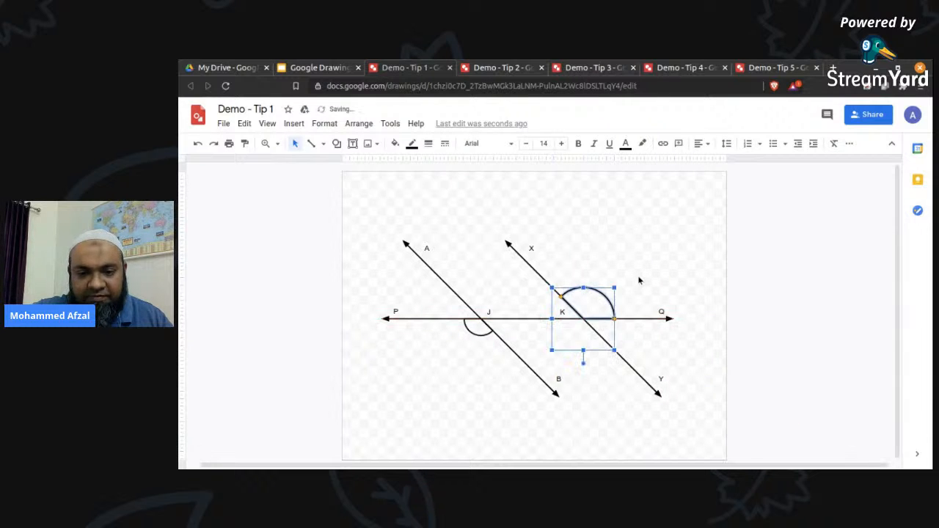
{"action": "left_click", "coordinate": [650, 275]}
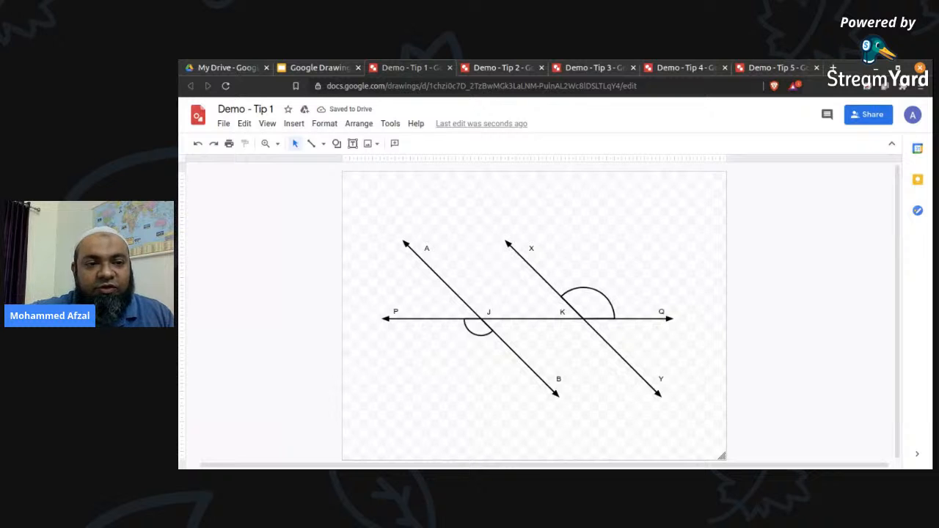
Switch to the Google Slides presentation and go to the Tip #2 slide, Create Vectors from images.
{"action": "left_click", "coordinate": [323, 67]}
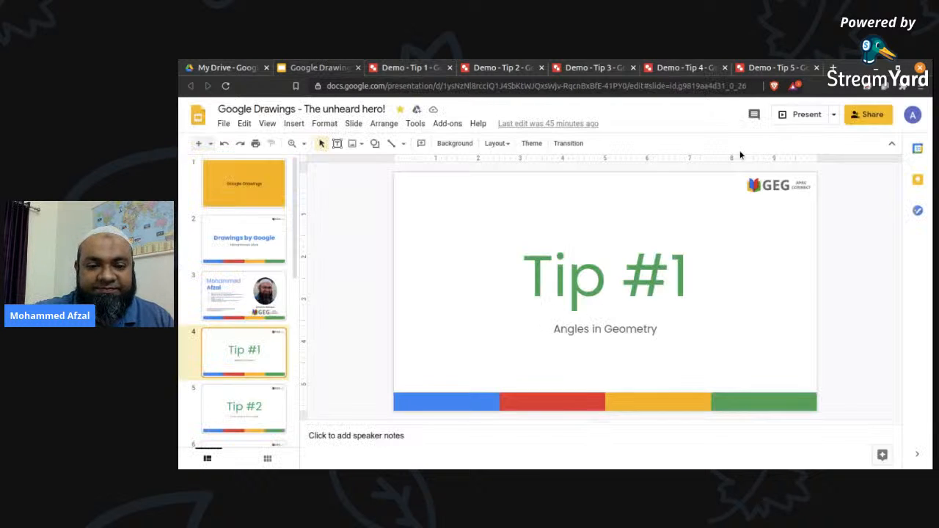
{"action": "key", "text": "Down"}
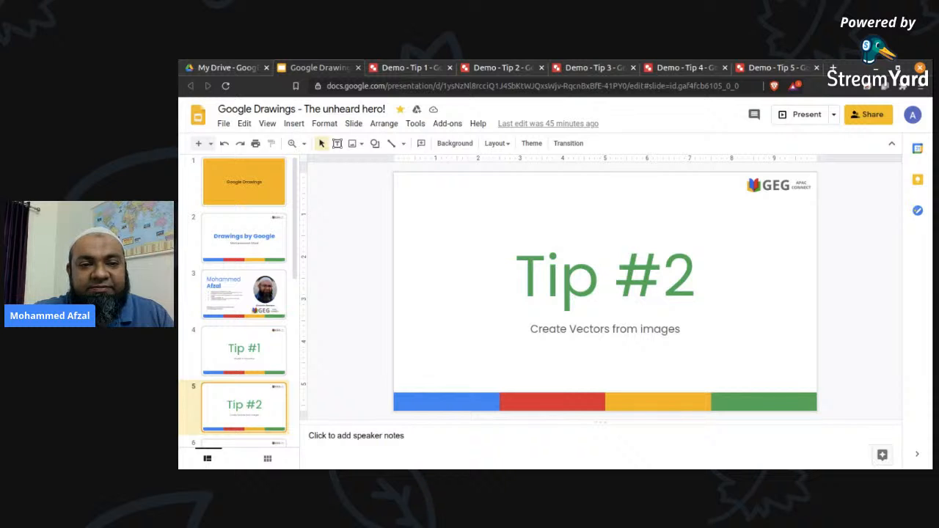
Switch to the Demo - Tip 2 drawing and insert the Georgia map image from the recent Google Drive files.
{"action": "left_click", "coordinate": [493, 68]}
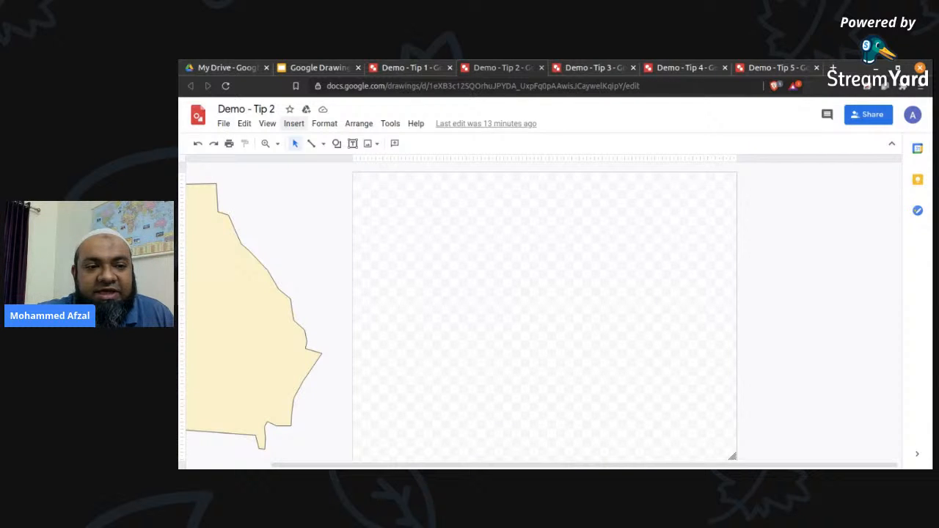
{"action": "left_click", "coordinate": [294, 123]}
{"action": "mouse_move", "coordinate": [313, 150]}
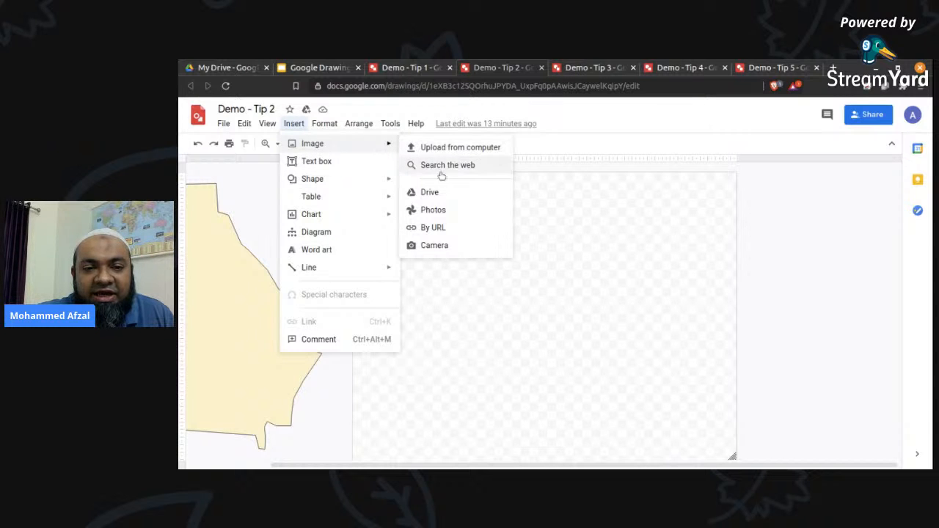
{"action": "left_click", "coordinate": [440, 195]}
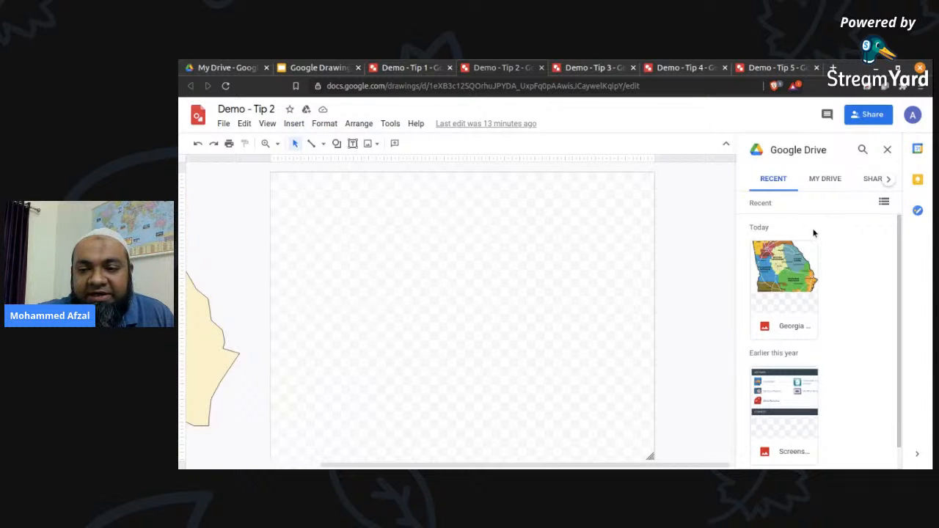
{"action": "left_click", "coordinate": [790, 274]}
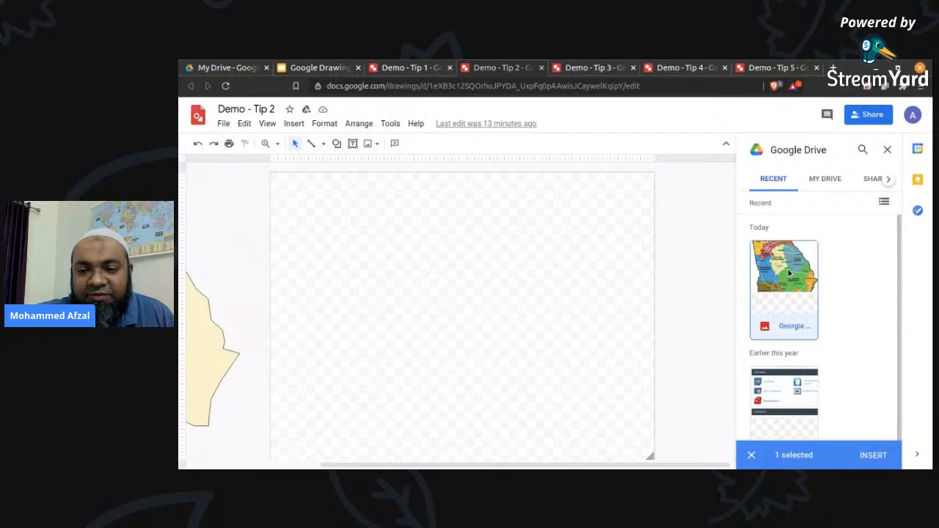
{"action": "double_click", "coordinate": [788, 273]}
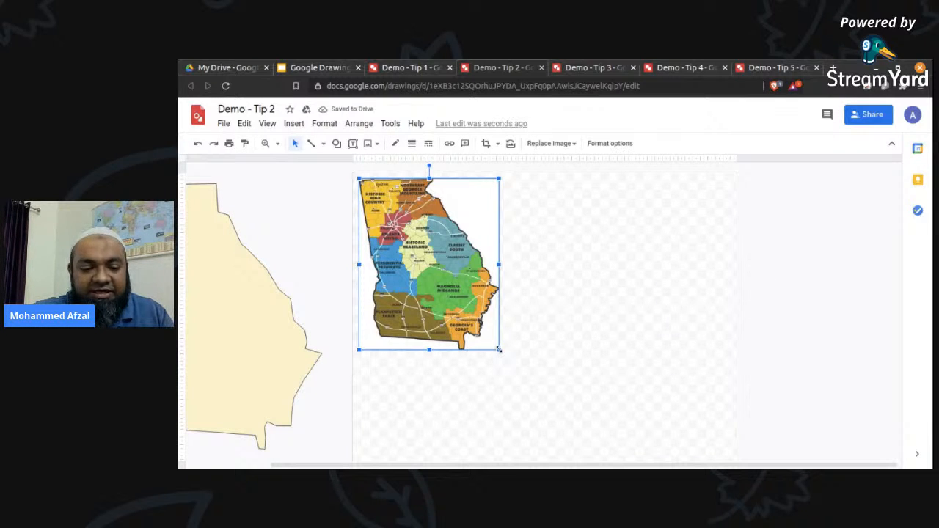
{"action": "left_click_drag", "start_coordinate": [499, 350], "coordinate": [648, 421]}
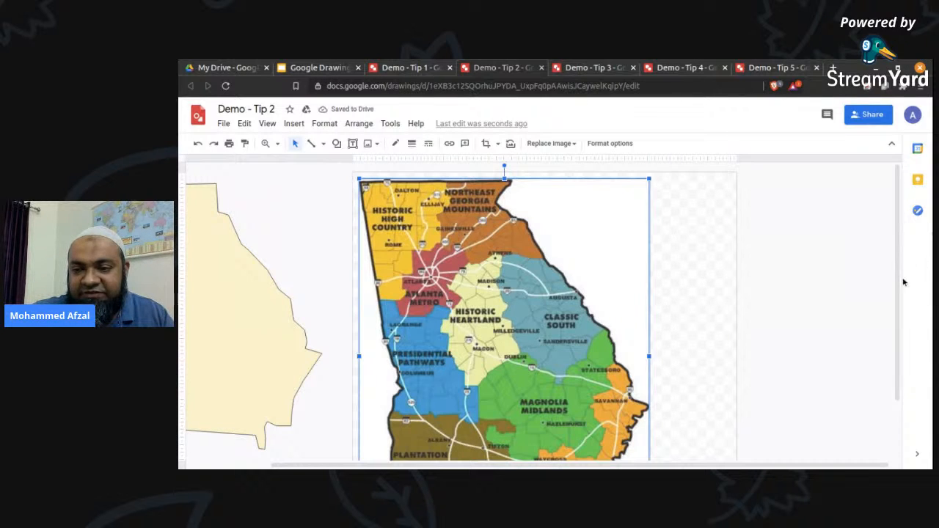
{"action": "scroll", "coordinate": [903, 281], "scroll_direction": "down", "scroll_amount": 2}
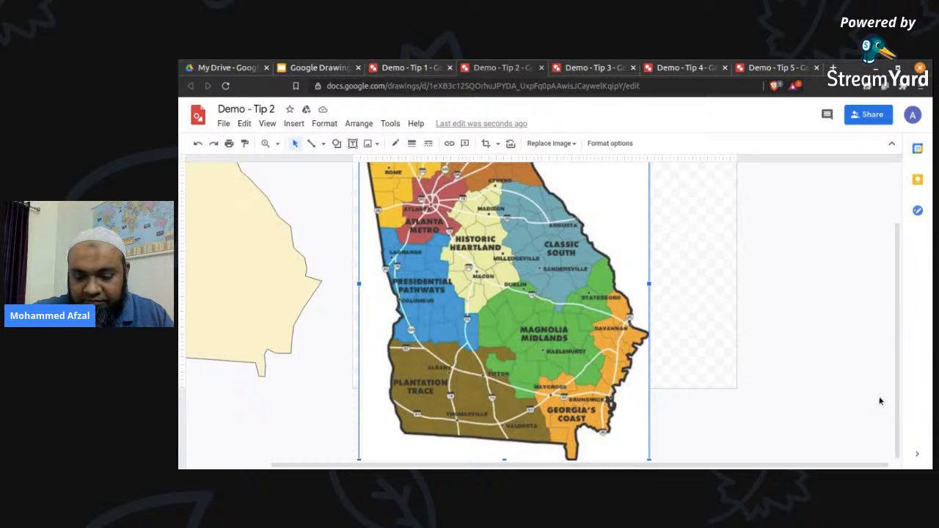
{"action": "key", "text": "ctrl+z"}
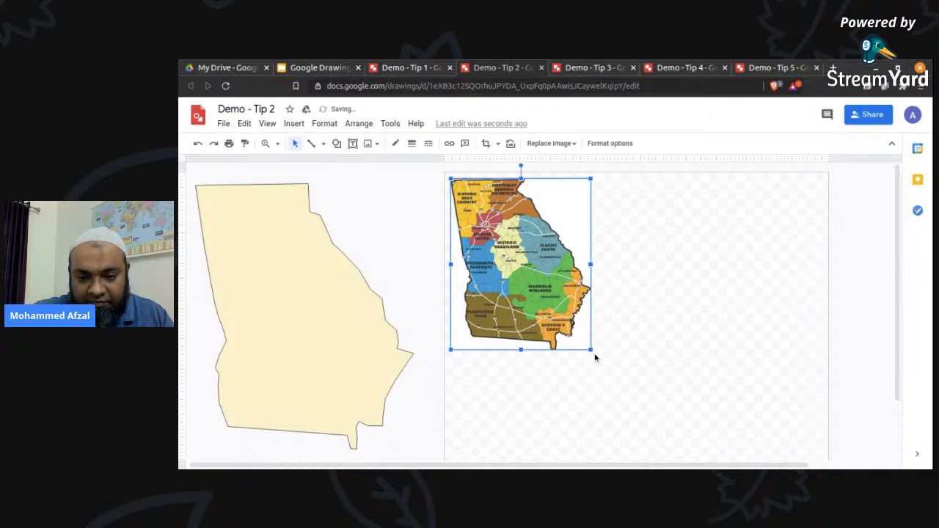
Enlarge the Georgia map image proportionally from its lower-right corner until it nearly matches the height of the prepared Georgia outline.
{"action": "left_click_drag", "start_coordinate": [591, 351], "coordinate": [666, 415]}
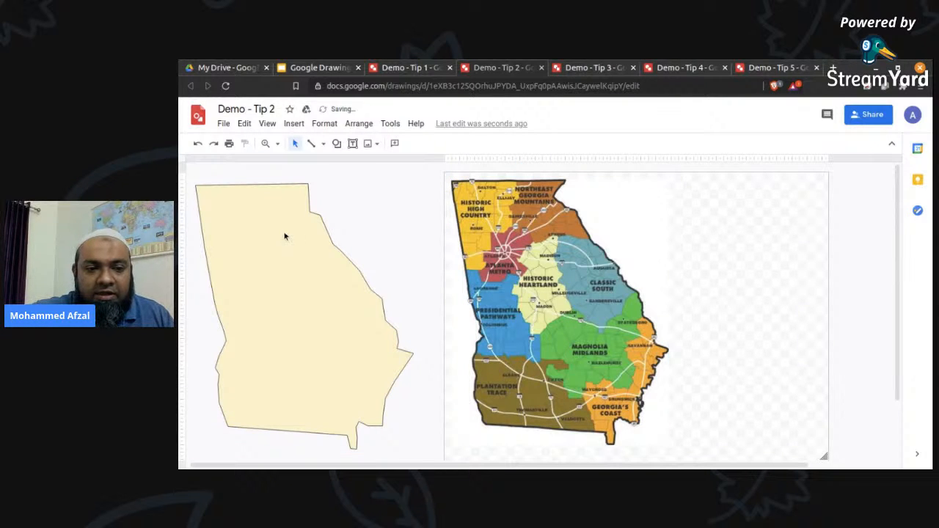
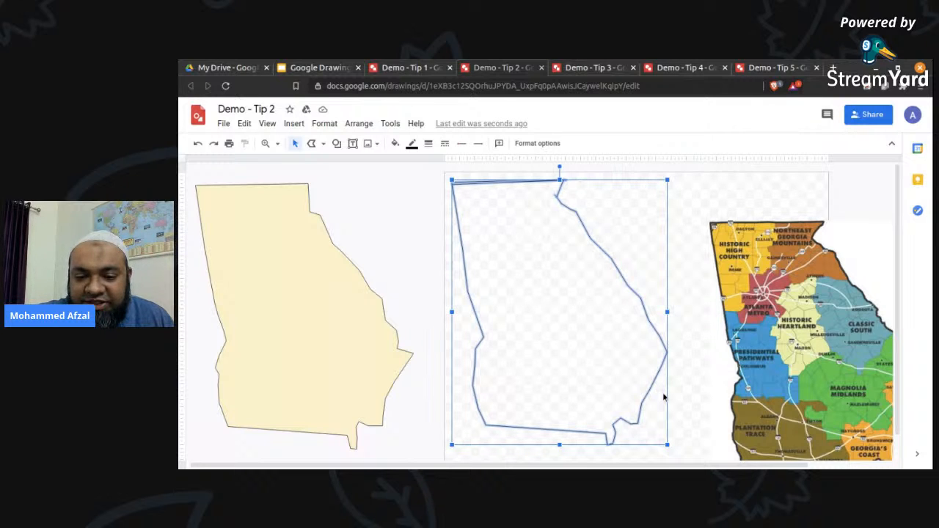
Delete the redundant duplicate line along the top edge of the traced Georgia outline.
{"action": "left_click", "coordinate": [603, 310]}
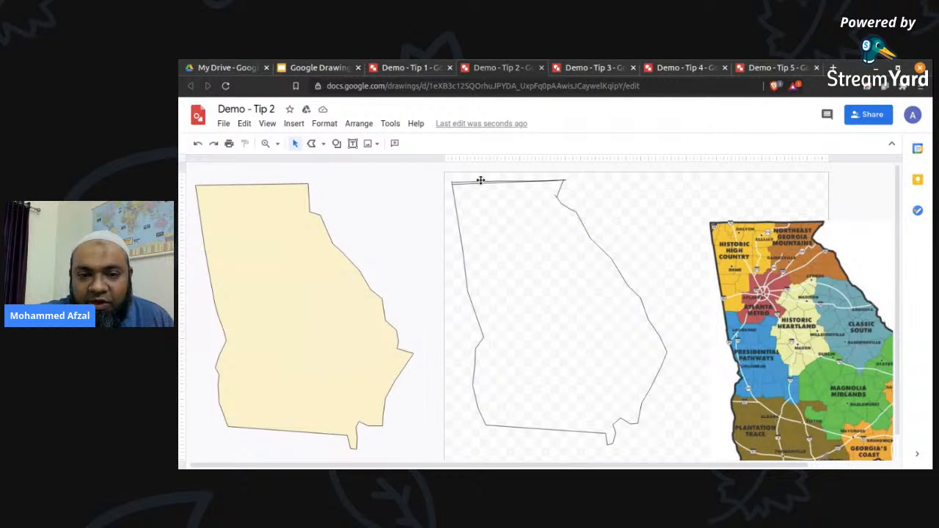
{"action": "left_click", "coordinate": [472, 183]}
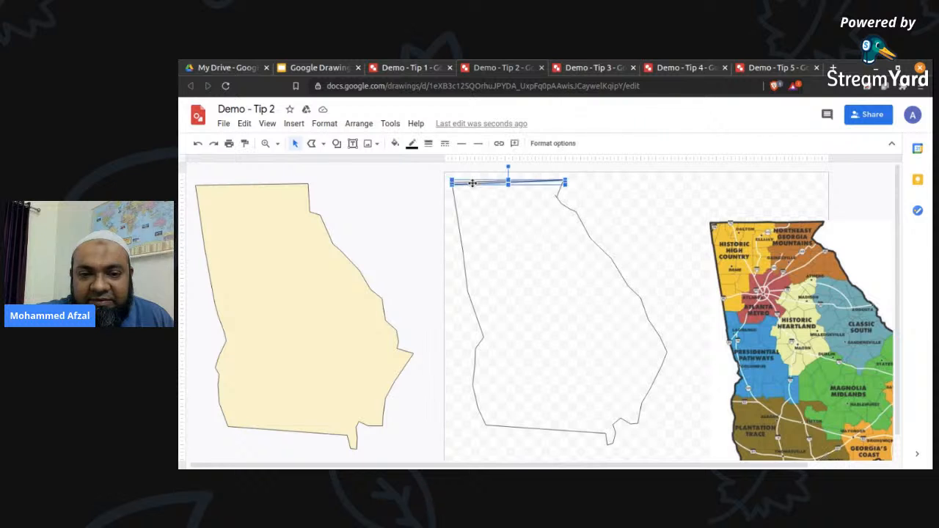
{"action": "key", "text": "Delete"}
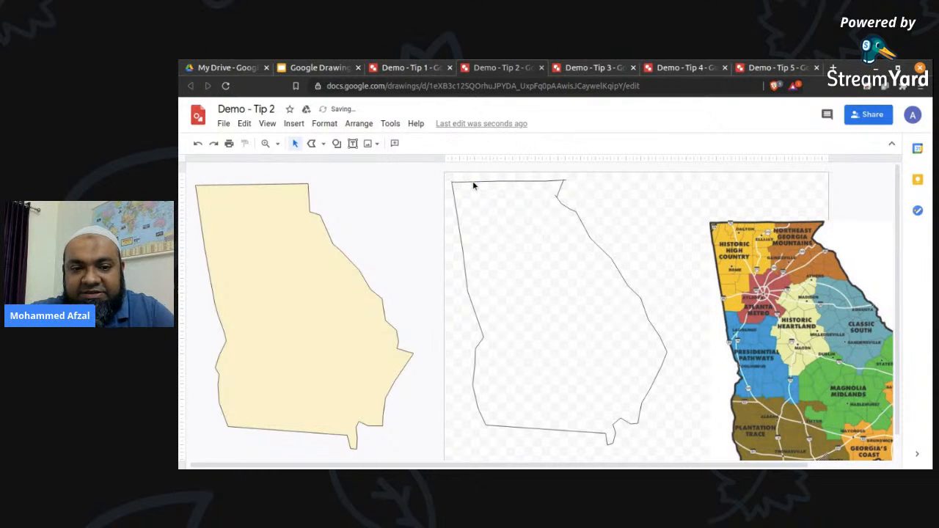
Select the traced Georgia outline together with its top line segments and fill it with solid orange.
{"action": "left_click", "coordinate": [587, 233]}
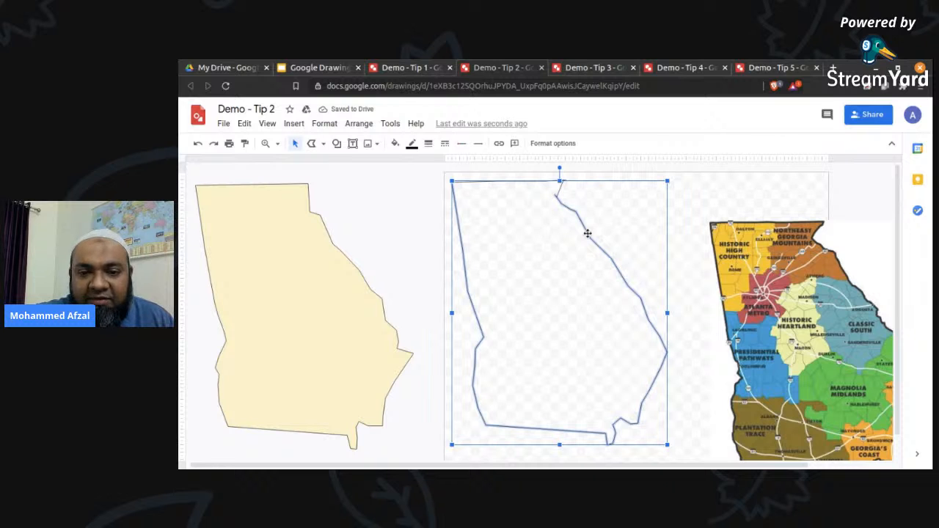
{"action": "left_click", "coordinate": [604, 222]}
{"action": "left_click", "coordinate": [587, 234]}
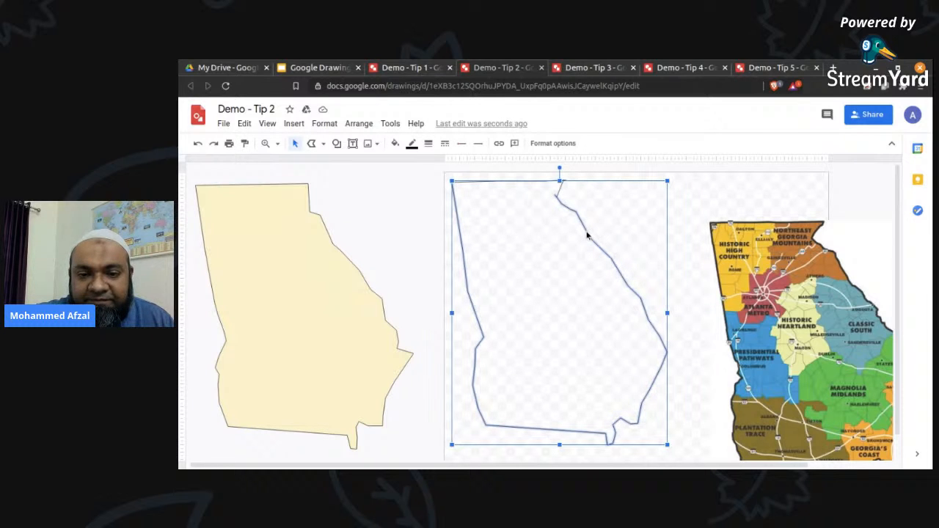
{"action": "left_click", "coordinate": [560, 188], "text": "shift"}
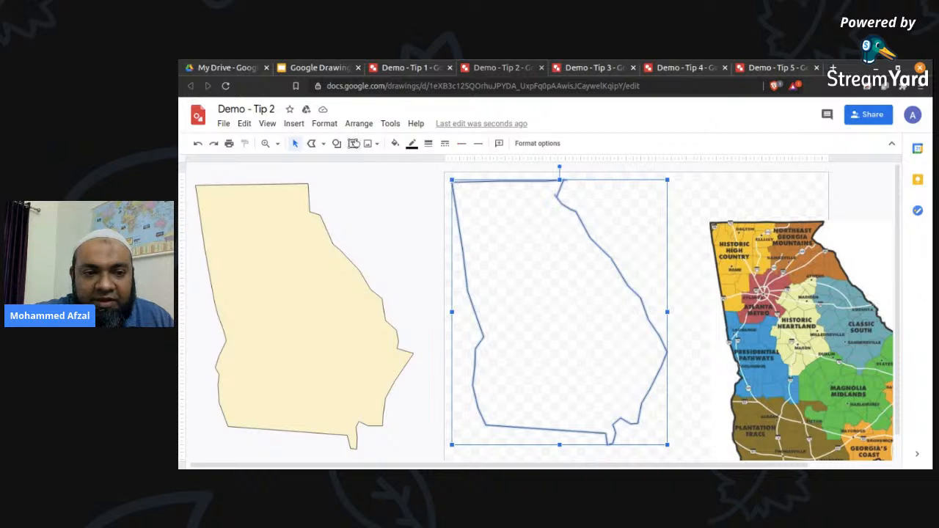
{"action": "left_click", "coordinate": [394, 143]}
{"action": "left_click", "coordinate": [422, 222]}
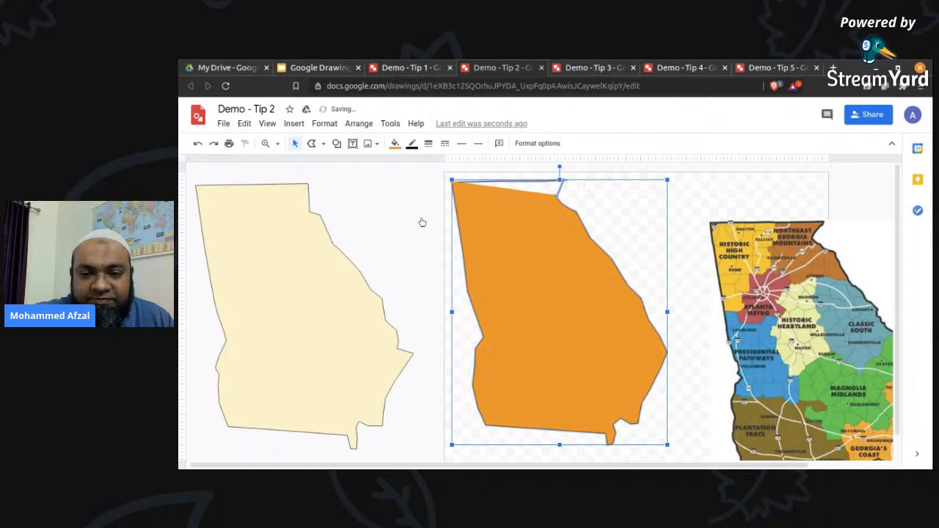
{"action": "left_click", "coordinate": [655, 213]}
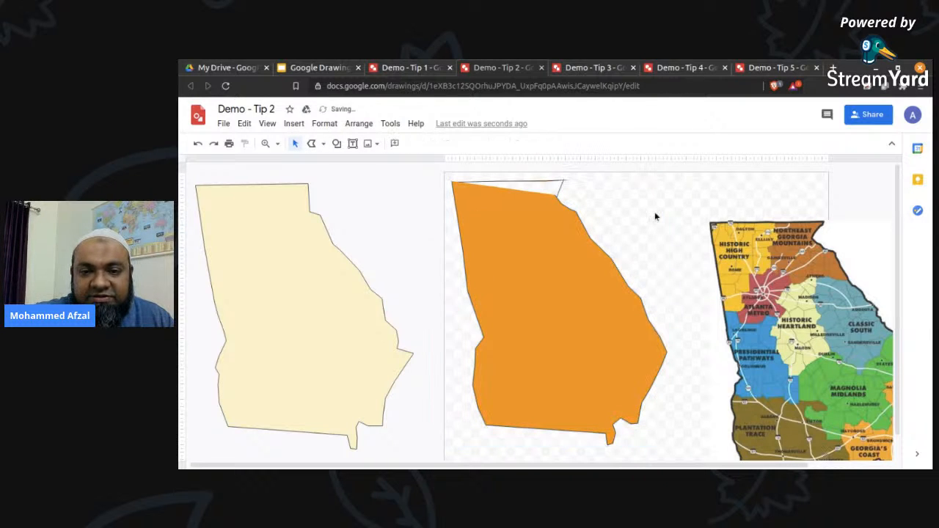
Delete the two leftover line segments above the orange Georgia shape, the short corner line and the top line.
{"action": "left_click", "coordinate": [559, 188]}
{"action": "key", "text": "Delete"}
{"action": "left_click", "coordinate": [554, 181]}
{"action": "key", "text": "Delete"}
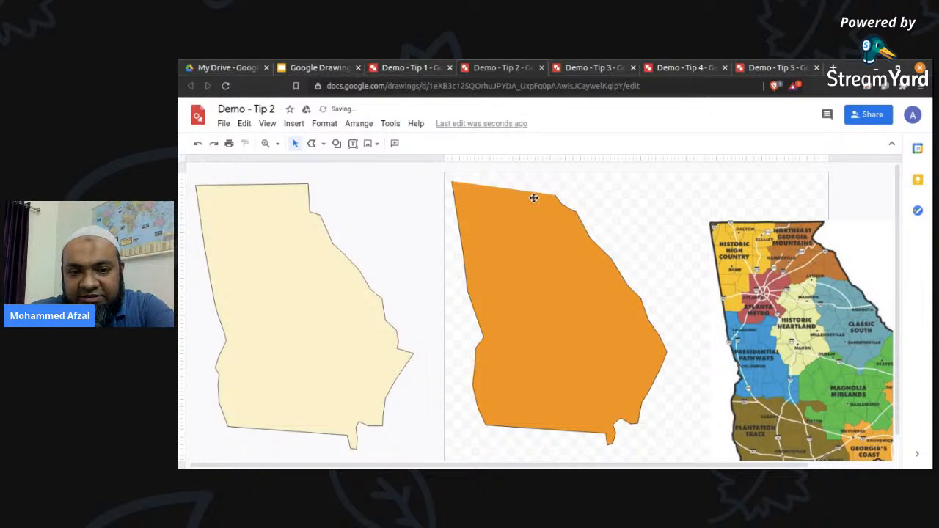
Edit the orange Georgia shape's points, moving the top-right corner point up so the top edge is nearly level.
{"action": "left_click", "coordinate": [534, 198]}
{"action": "double_click", "coordinate": [517, 211]}
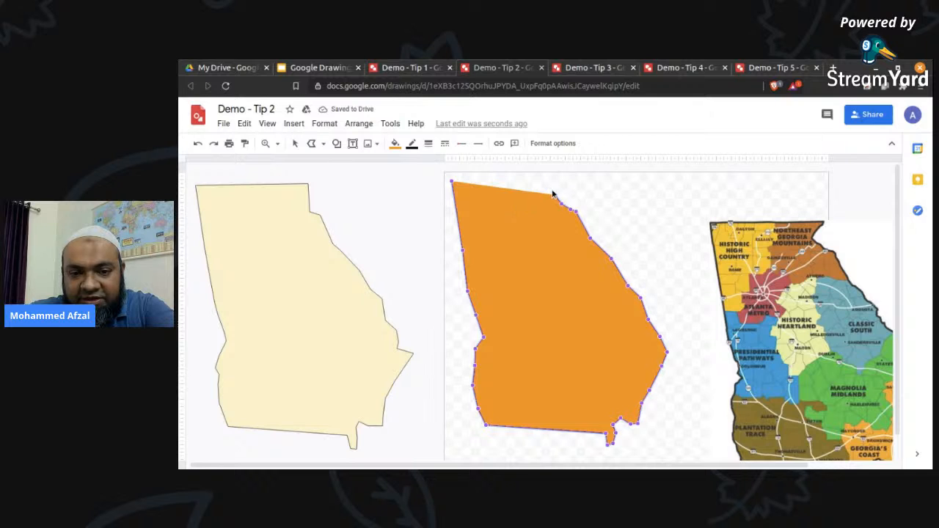
{"action": "left_click_drag", "start_coordinate": [556, 194], "coordinate": [548, 183]}
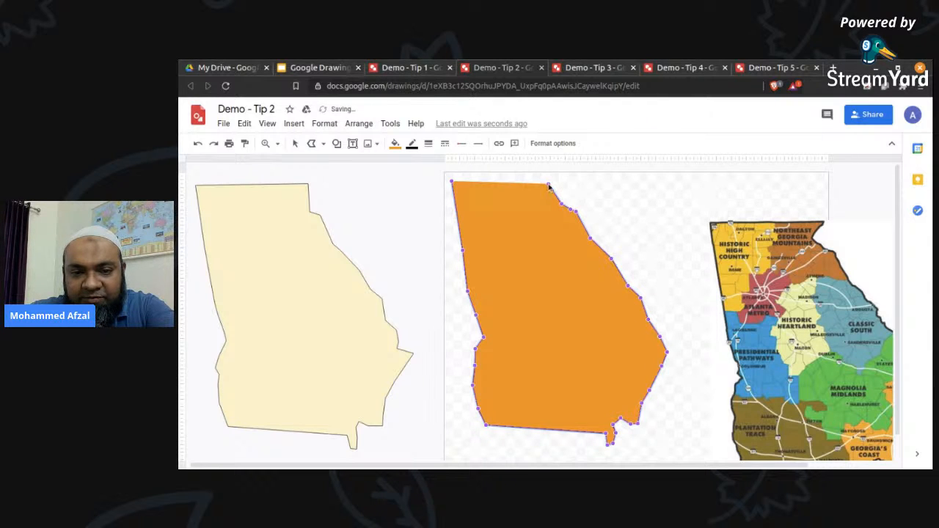
{"action": "left_click", "coordinate": [639, 237]}
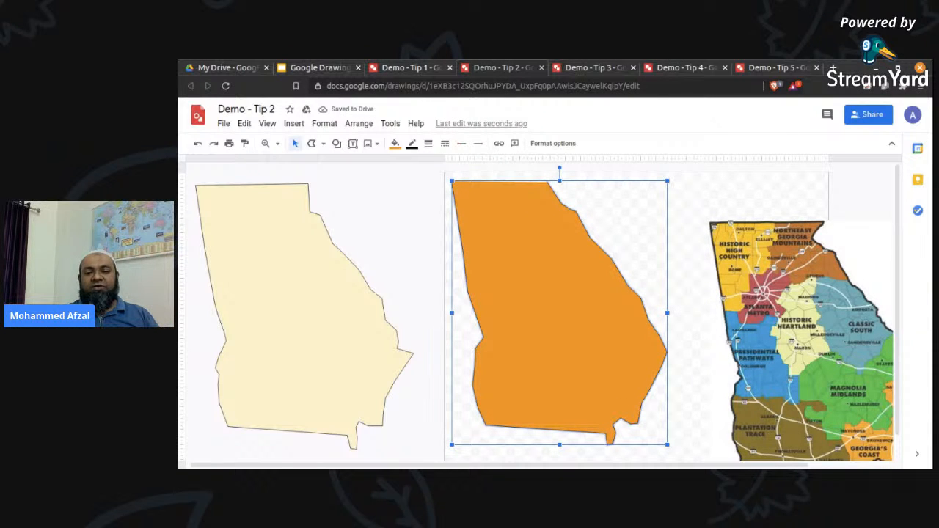
{"action": "left_click", "coordinate": [688, 225]}
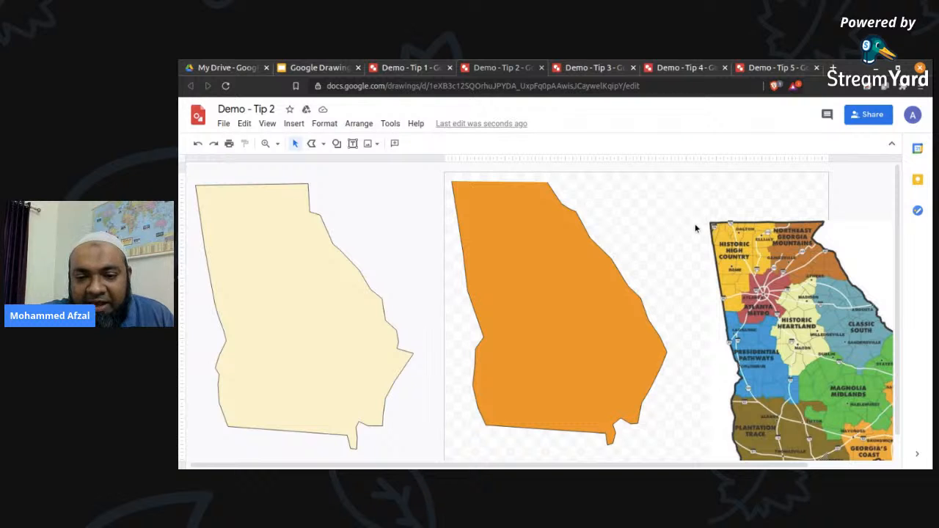
{"action": "left_click", "coordinate": [737, 243]}
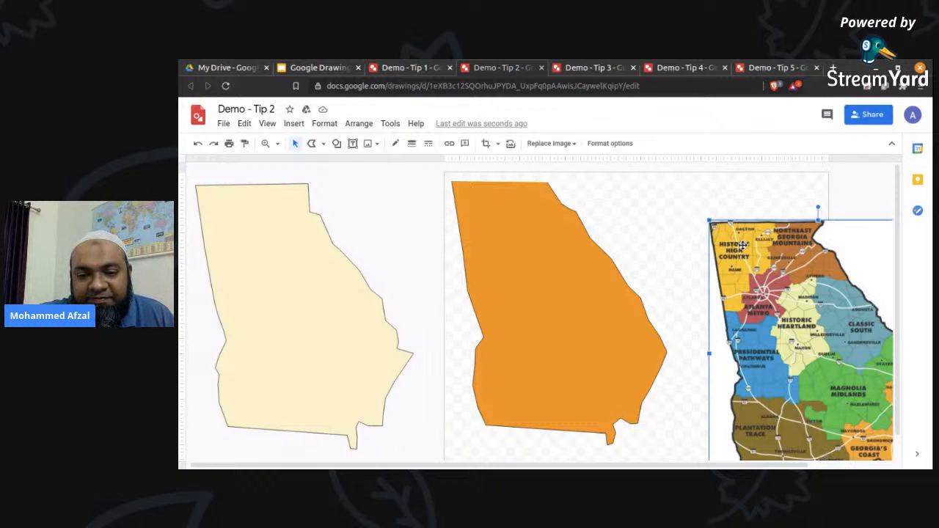
{"action": "left_click", "coordinate": [514, 237]}
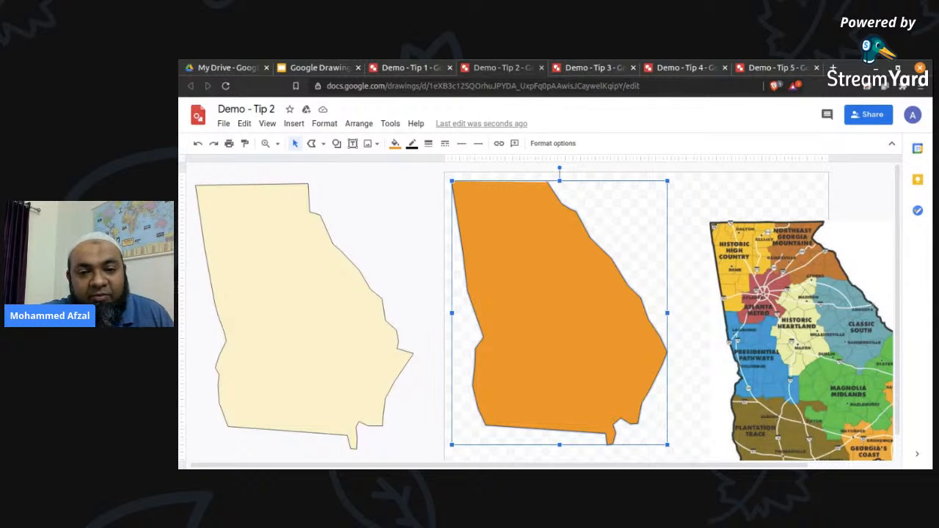
{"action": "left_click", "coordinate": [684, 212]}
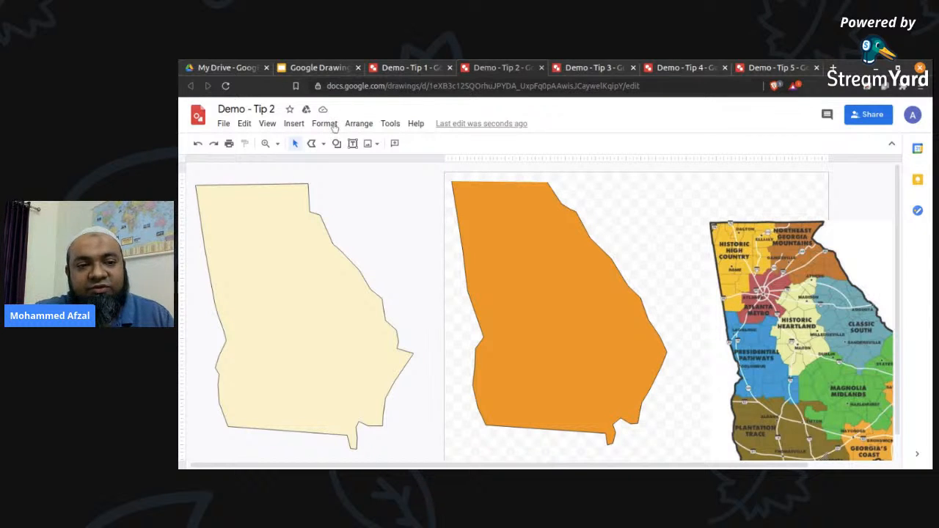
Go to the Tip #3 slide, Flow Charts & Infographics Diagrams, in the Google Slides presentation and switch to the Demo - Tip 3 drawing.
{"action": "left_click", "coordinate": [308, 72]}
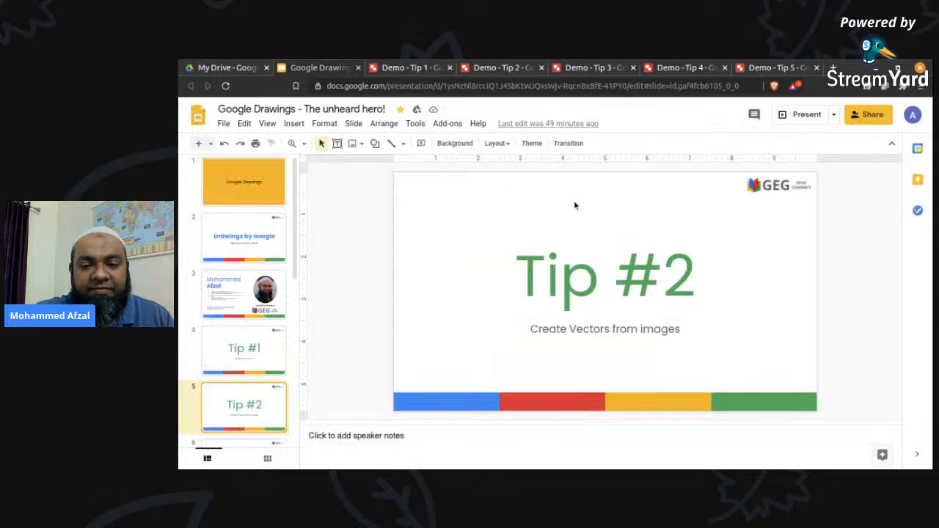
{"action": "key", "text": "Down"}
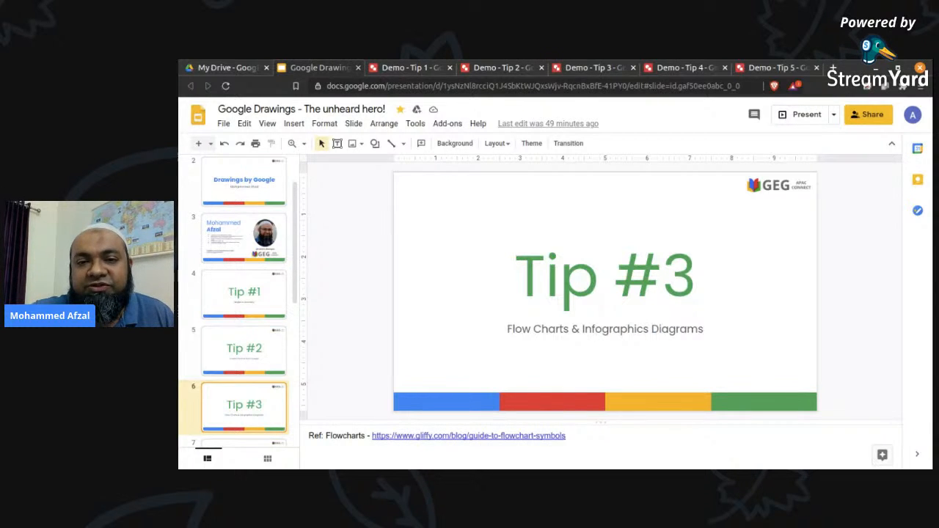
{"action": "left_click", "coordinate": [600, 68]}
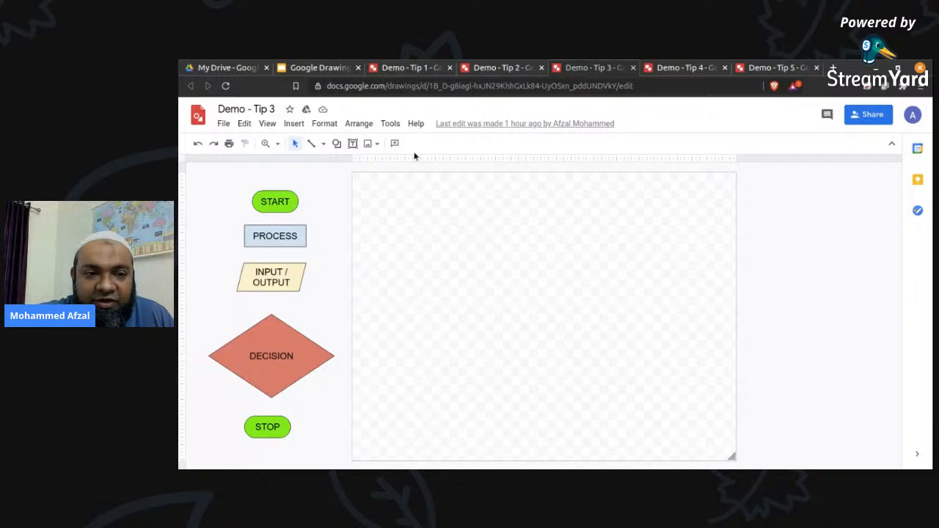
Insert a flowchart Process rectangle as a wide box in the upper middle of the blank canvas.
{"action": "left_click", "coordinate": [291, 126]}
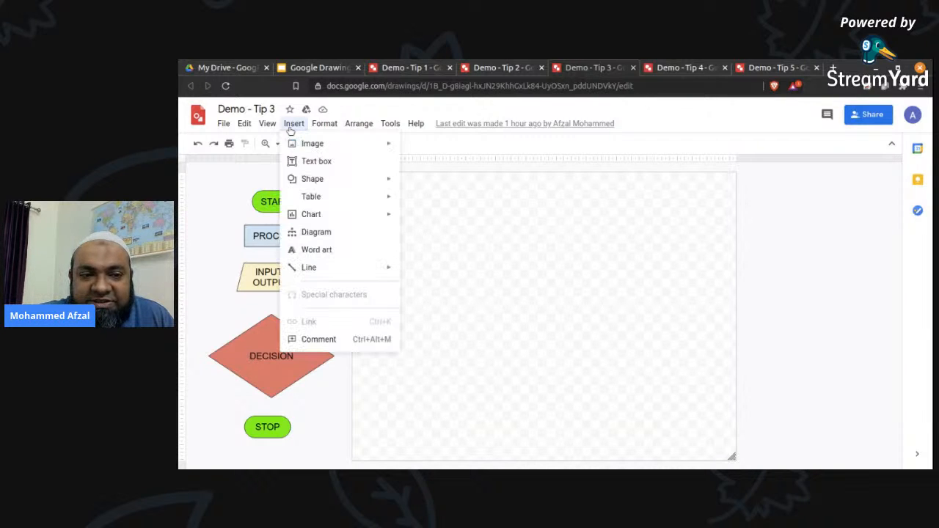
{"action": "mouse_move", "coordinate": [331, 183]}
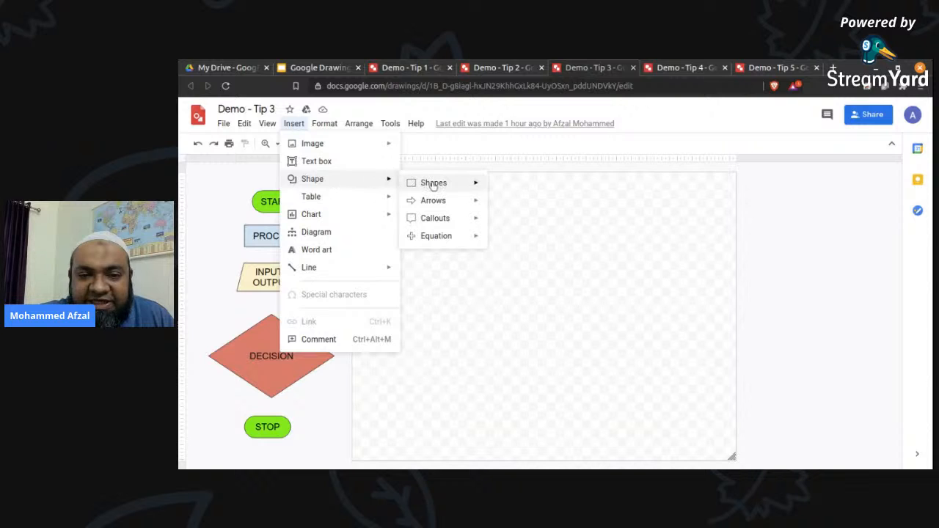
{"action": "mouse_move", "coordinate": [431, 184]}
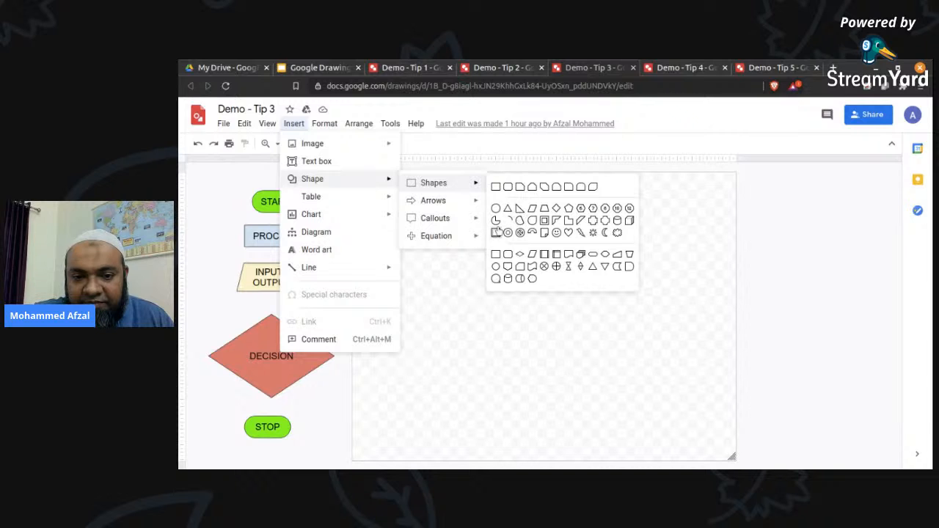
{"action": "left_click", "coordinate": [499, 256]}
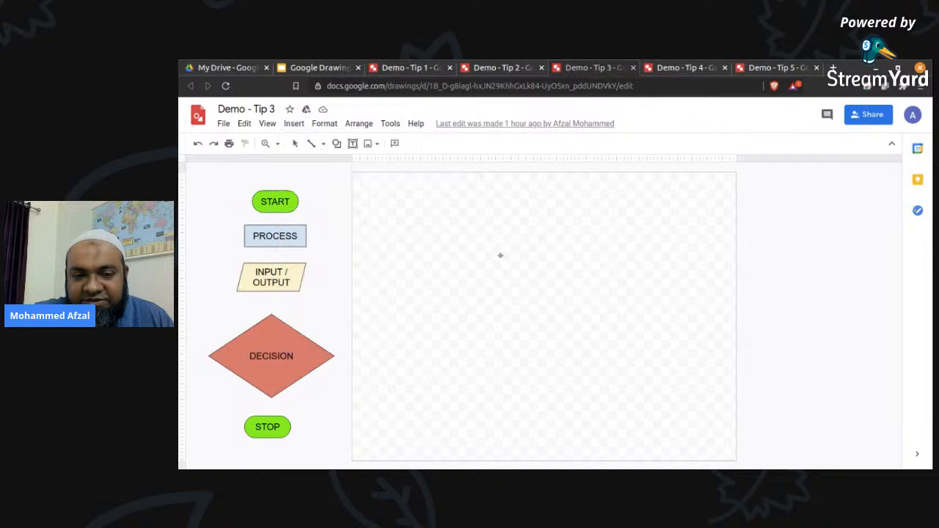
{"action": "left_click_drag", "start_coordinate": [452, 225], "coordinate": [627, 279]}
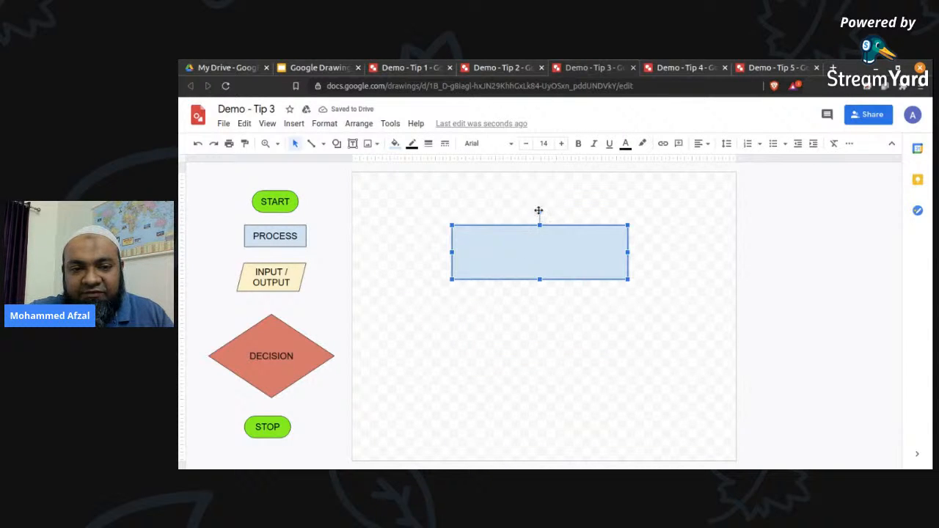
Fill the new rectangle with bright green and try its text entry without adding any text.
{"action": "left_click", "coordinate": [395, 147]}
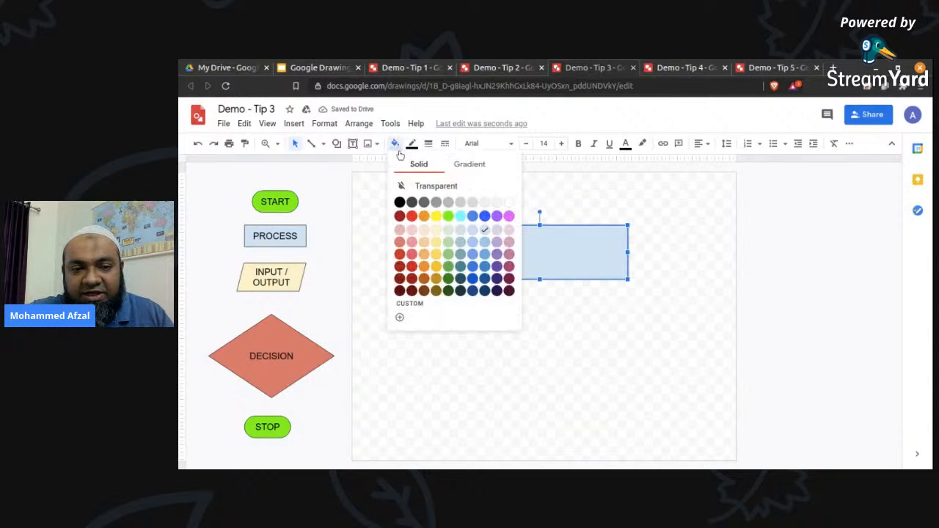
{"action": "left_click", "coordinate": [452, 221]}
{"action": "left_click", "coordinate": [645, 215]}
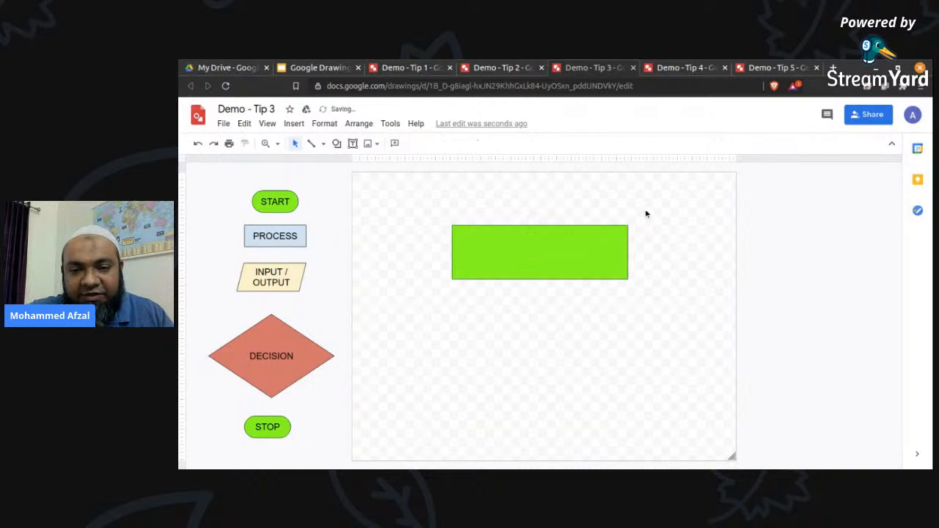
{"action": "left_click", "coordinate": [553, 249]}
{"action": "left_click", "coordinate": [550, 253]}
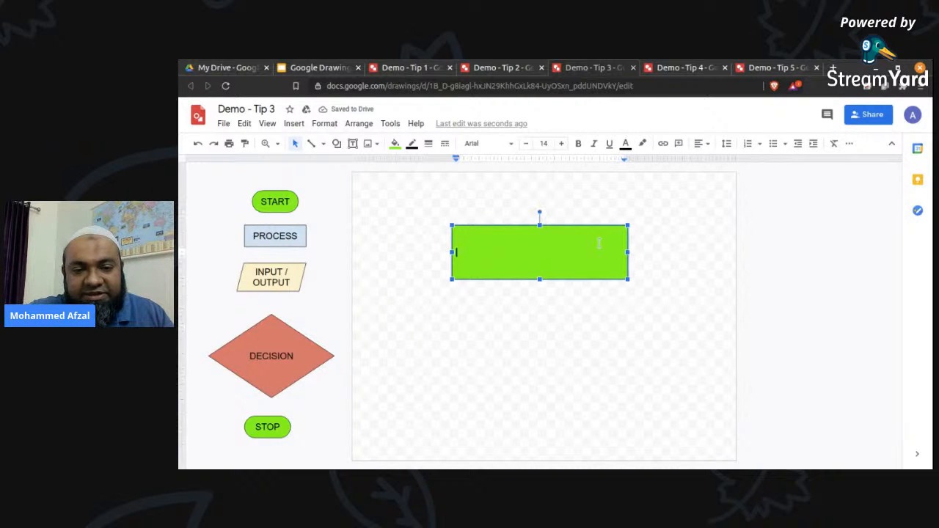
{"action": "left_click", "coordinate": [677, 262]}
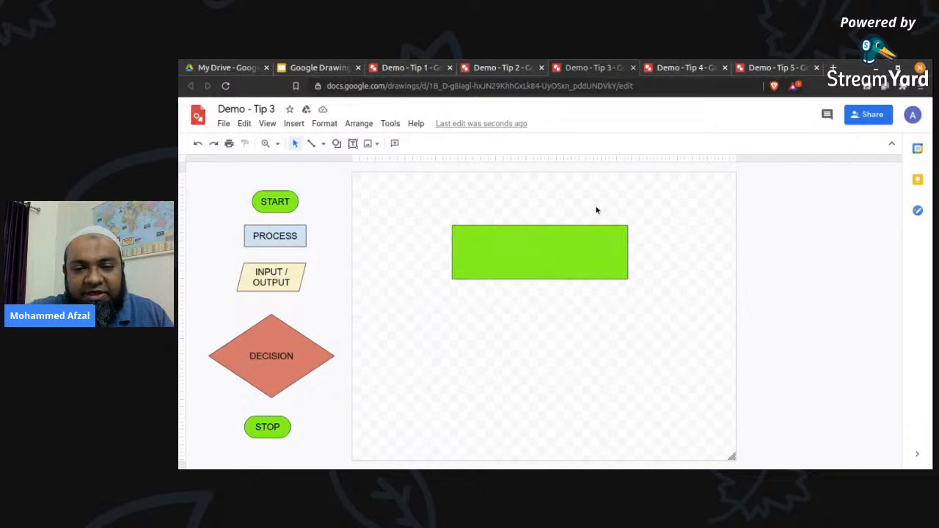
Delete the green rectangle from the canvas.
{"action": "left_click_drag", "start_coordinate": [322, 174], "coordinate": [245, 450]}
{"action": "left_click", "coordinate": [565, 274]}
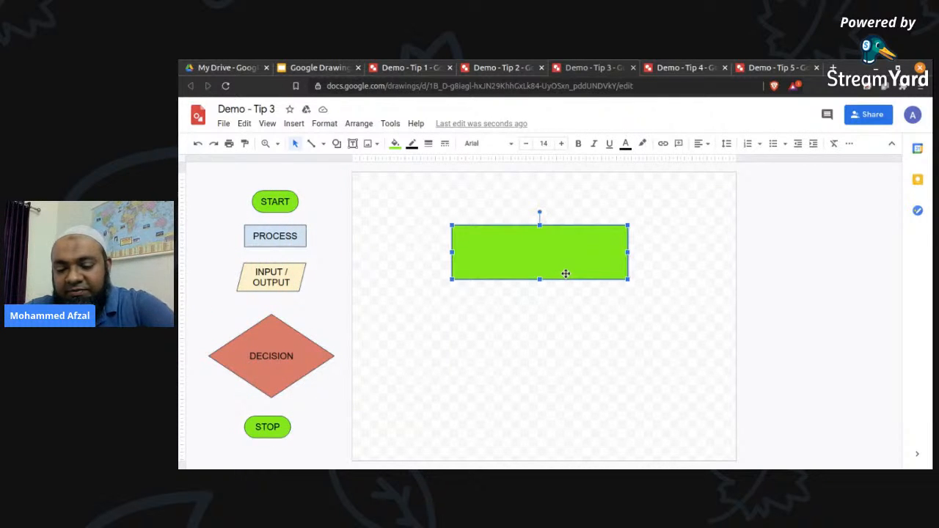
{"action": "key", "text": "Delete"}
Select the five prepared flowchart shapes, START to STOP, and move them together onto the left half of the canvas.
{"action": "left_click_drag", "start_coordinate": [341, 182], "coordinate": [206, 447]}
{"action": "left_click_drag", "start_coordinate": [306, 350], "coordinate": [500, 334]}
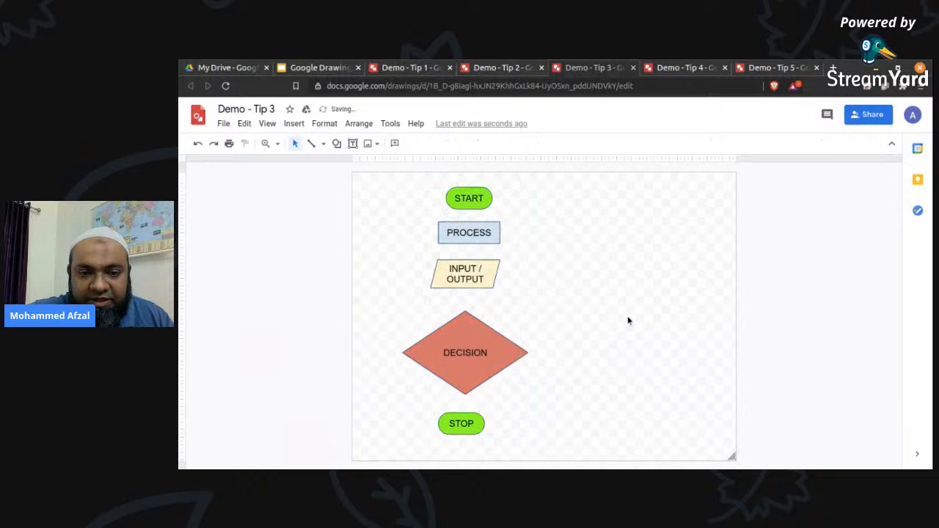
Draw a connecting line from the bottom point of START to the top point of PROCESS.
{"action": "left_click", "coordinate": [311, 144]}
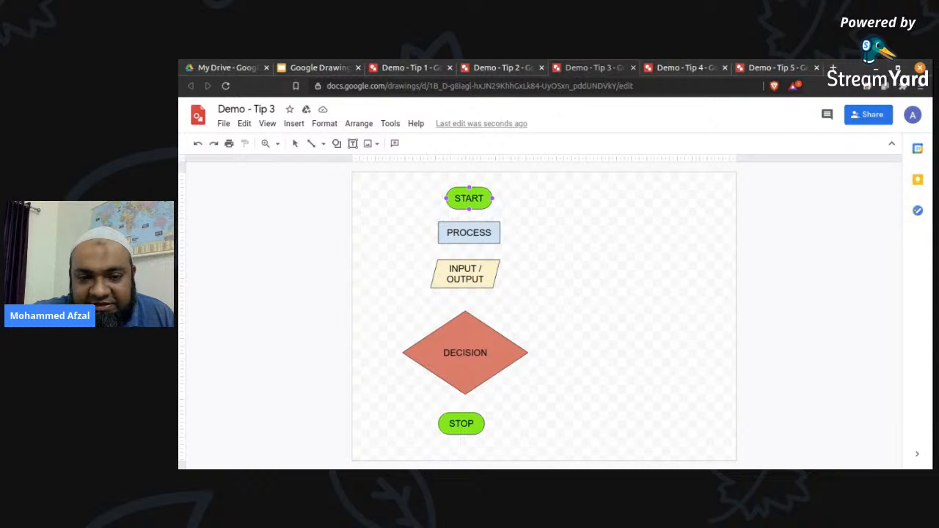
{"action": "left_click_drag", "start_coordinate": [468, 209], "coordinate": [523, 263]}
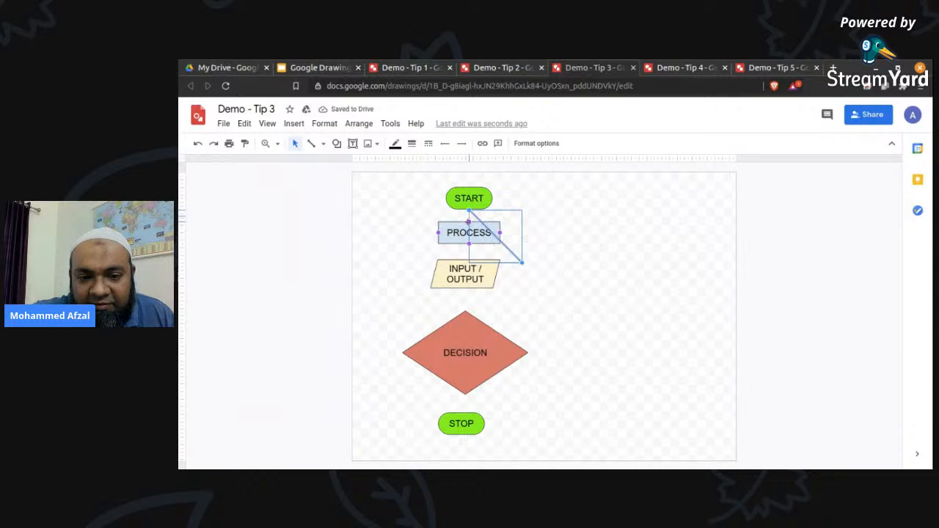
{"action": "left_click_drag", "start_coordinate": [523, 262], "coordinate": [468, 221]}
{"action": "left_click", "coordinate": [550, 220]}
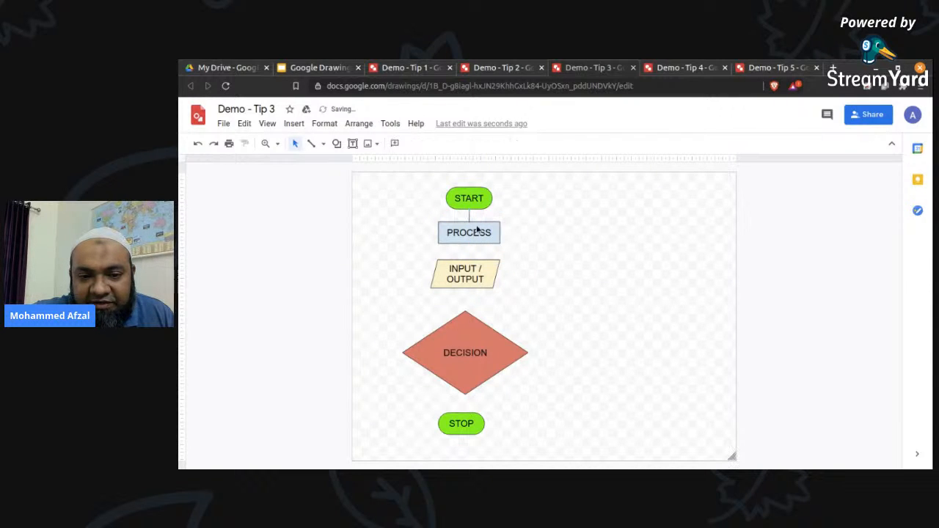
Draw a connecting line from the bottom of the INPUT / OUTPUT shape to the top point of the DECISION diamond.
{"action": "left_click", "coordinate": [311, 143]}
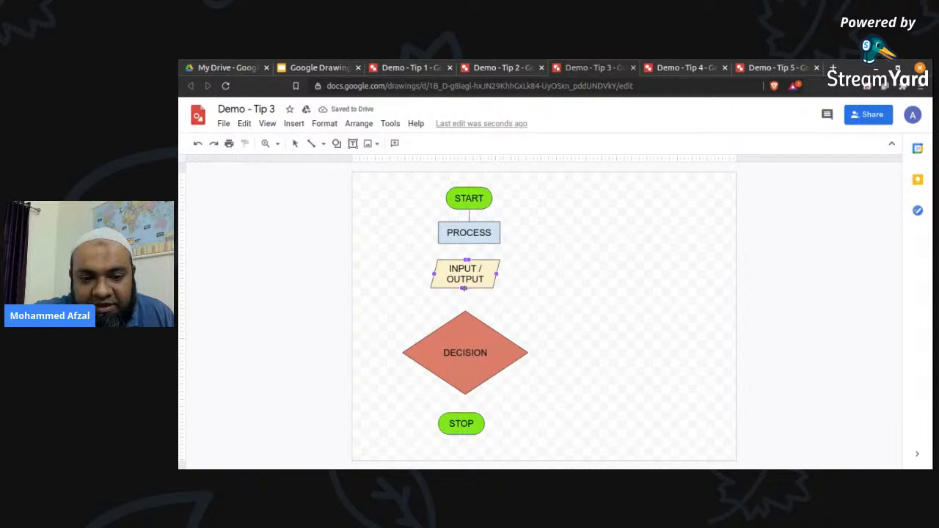
{"action": "left_click_drag", "start_coordinate": [464, 288], "coordinate": [463, 311]}
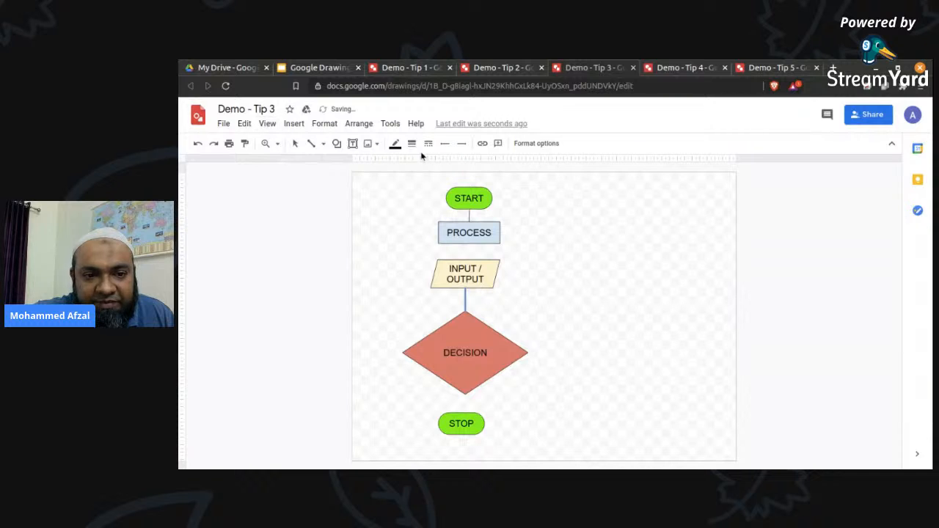
Set the line between INPUT / OUTPUT and DECISION to 3px and delete the stray diagonal line beside the flowchart.
{"action": "left_click", "coordinate": [411, 144]}
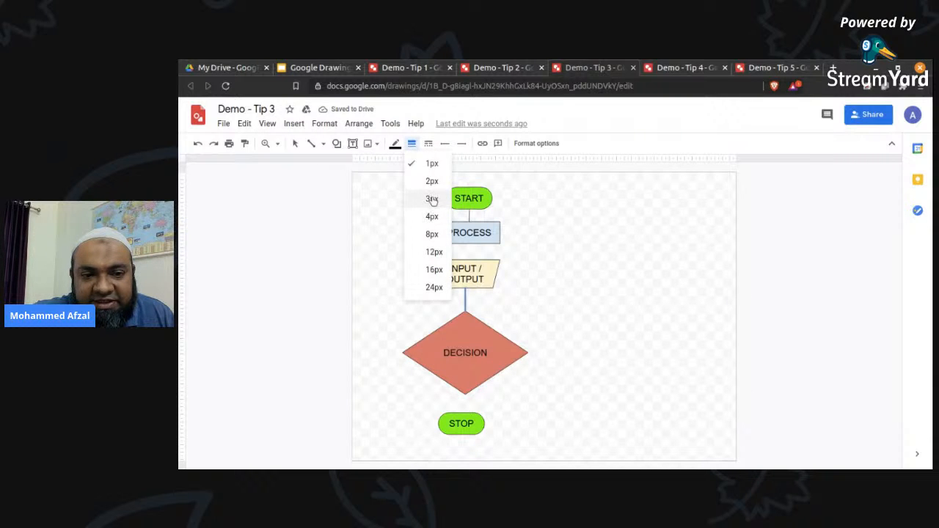
{"action": "left_click", "coordinate": [432, 198]}
{"action": "left_click", "coordinate": [591, 272]}
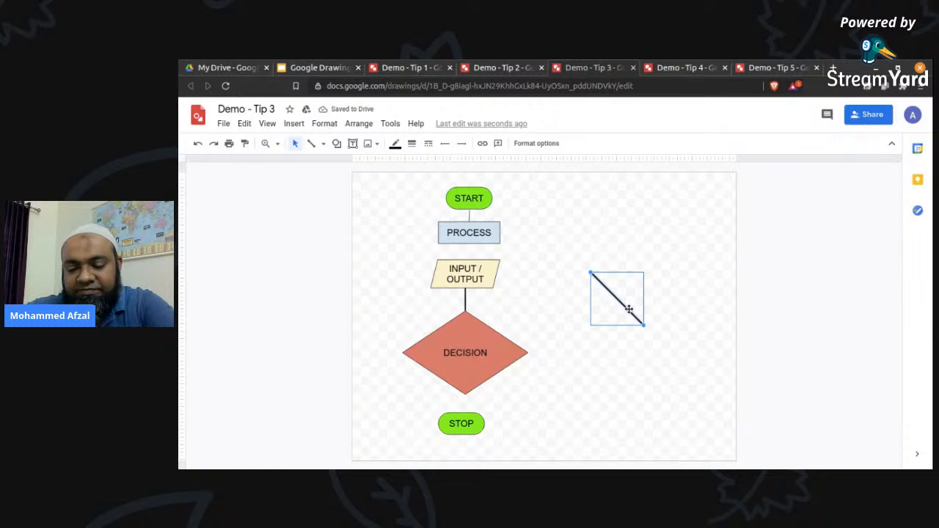
{"action": "key", "text": "Delete"}
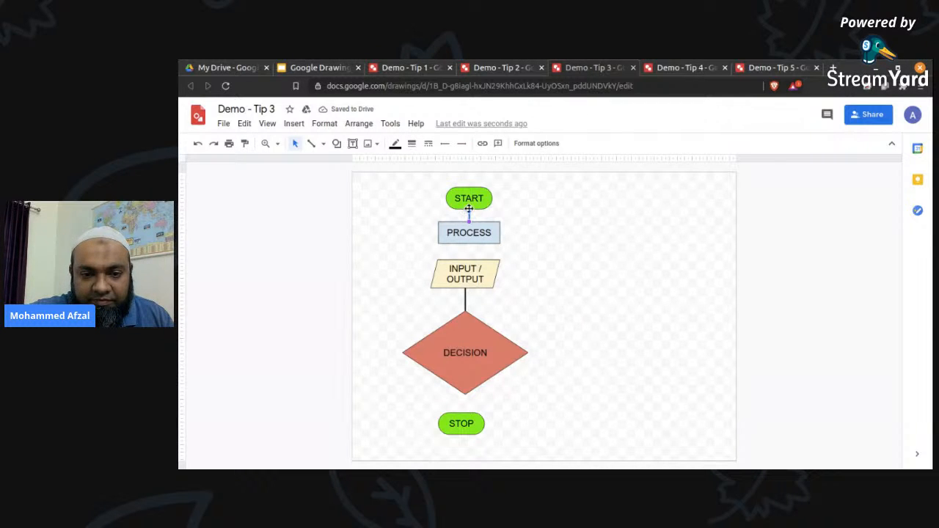
Attach the upper ends of the START–PROCESS and INPUT / OUTPUT–DECISION lines to the bottom points of START and INPUT / OUTPUT.
{"action": "left_click_drag", "start_coordinate": [469, 212], "coordinate": [469, 209]}
{"action": "left_click", "coordinate": [517, 235]}
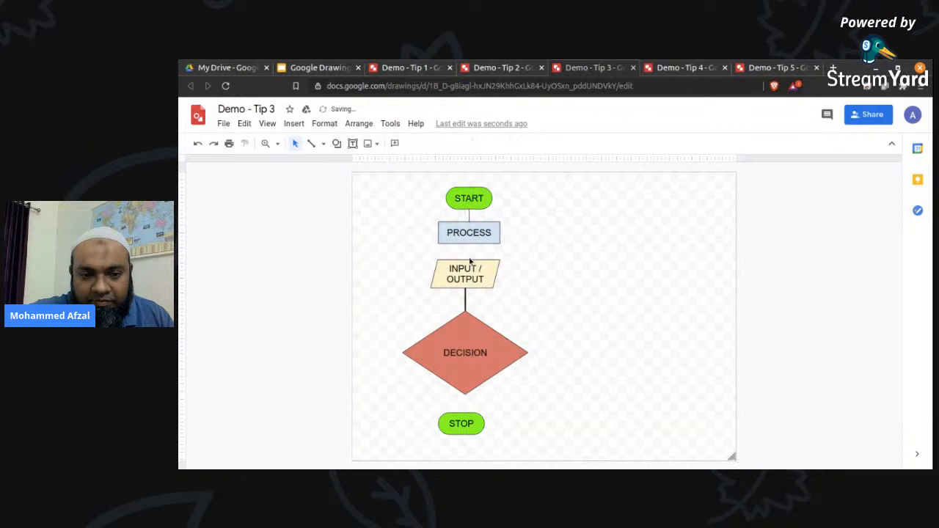
{"action": "left_click", "coordinate": [464, 301]}
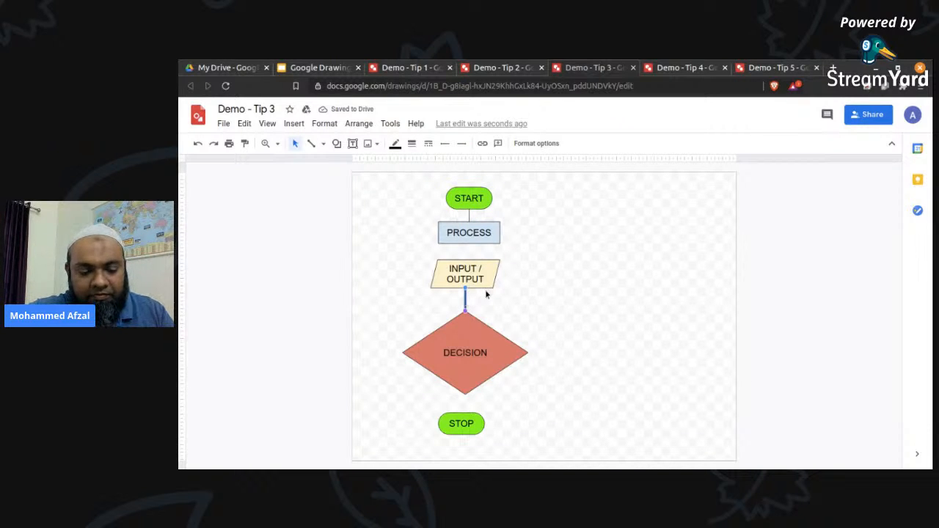
{"action": "left_click_drag", "start_coordinate": [465, 288], "coordinate": [464, 288]}
{"action": "left_click", "coordinate": [548, 289]}
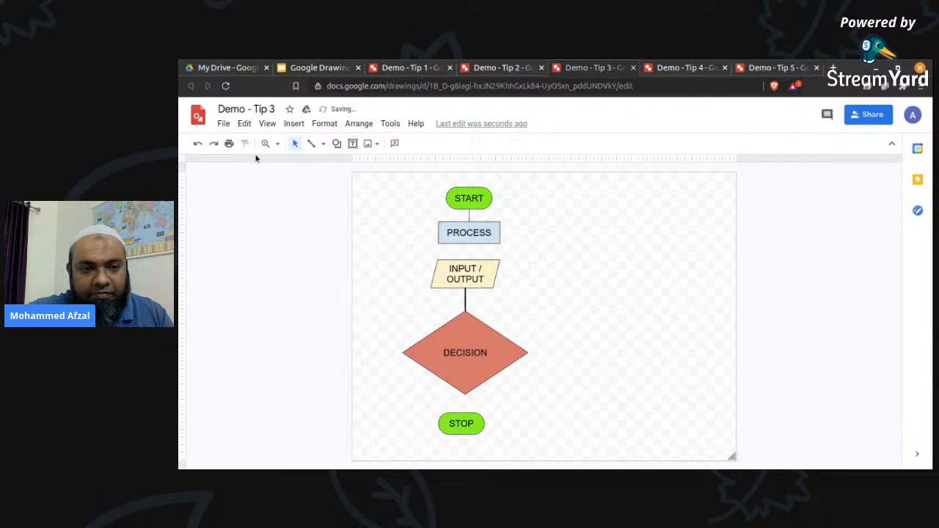
Draw connecting lines from PROCESS to INPUT / OUTPUT and from DECISION to STOP, deleting the stray diagonal line.
{"action": "left_click", "coordinate": [310, 144]}
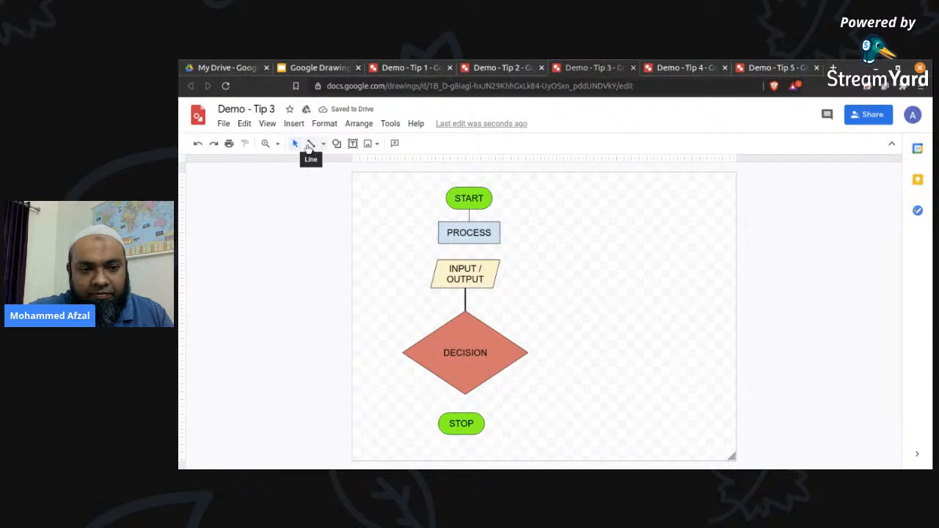
{"action": "left_click_drag", "start_coordinate": [467, 245], "coordinate": [467, 258]}
{"action": "left_click_drag", "start_coordinate": [468, 258], "coordinate": [468, 260]}
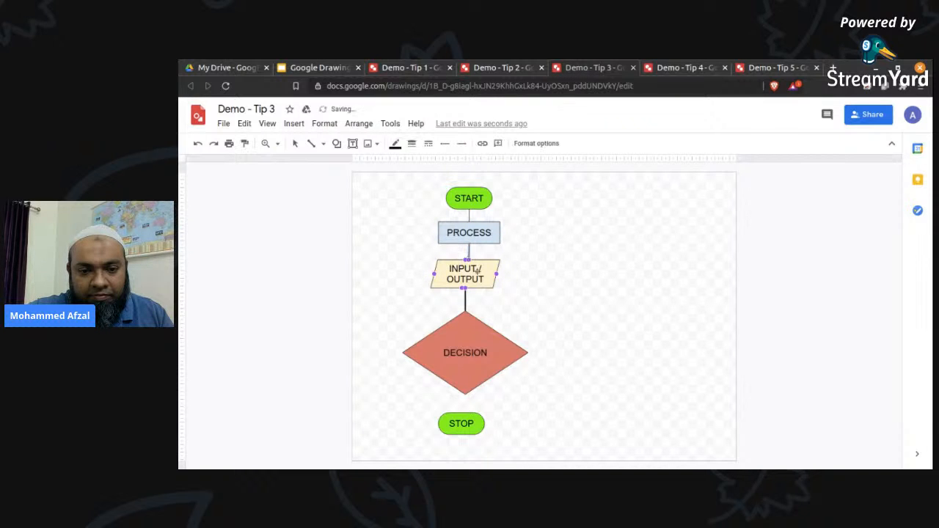
{"action": "left_click_drag", "start_coordinate": [466, 395], "coordinate": [461, 414]}
{"action": "left_click_drag", "start_coordinate": [530, 397], "coordinate": [583, 448]}
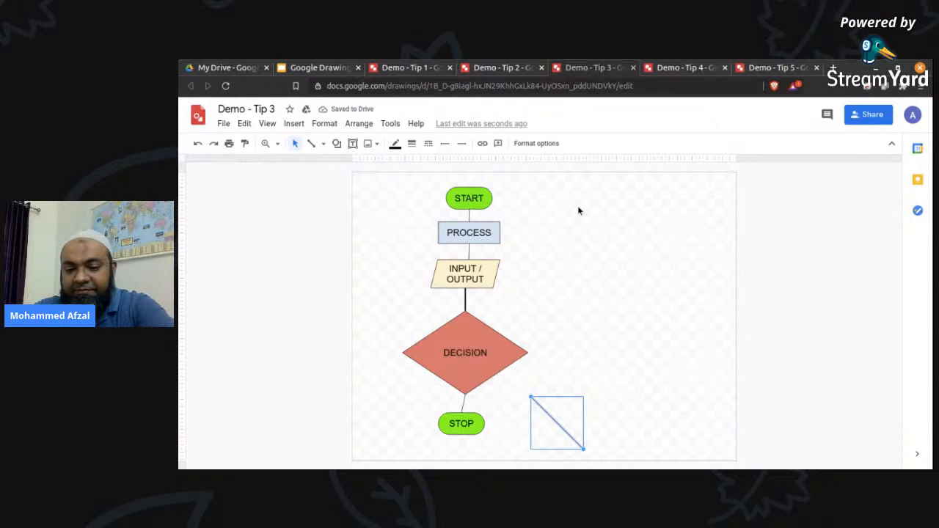
{"action": "key", "text": "Delete"}
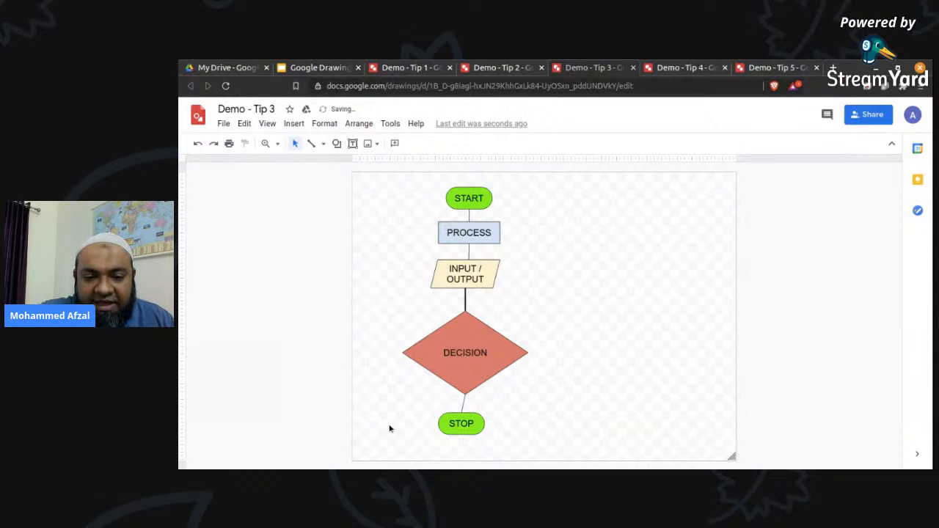
Set the PROCESS–INPUT / OUTPUT, START–PROCESS and DECISION–STOP connecting lines to a 3px weight.
{"action": "left_click", "coordinate": [468, 250]}
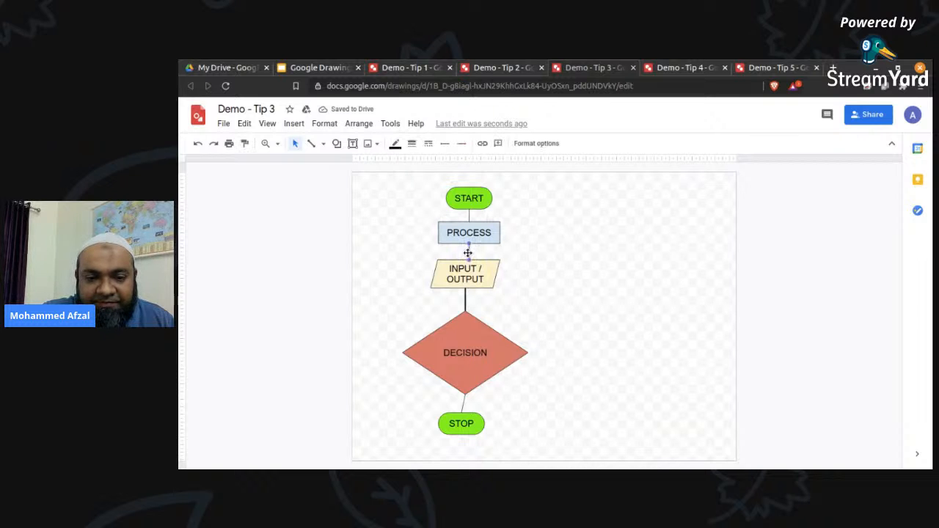
{"action": "left_click", "coordinate": [411, 143]}
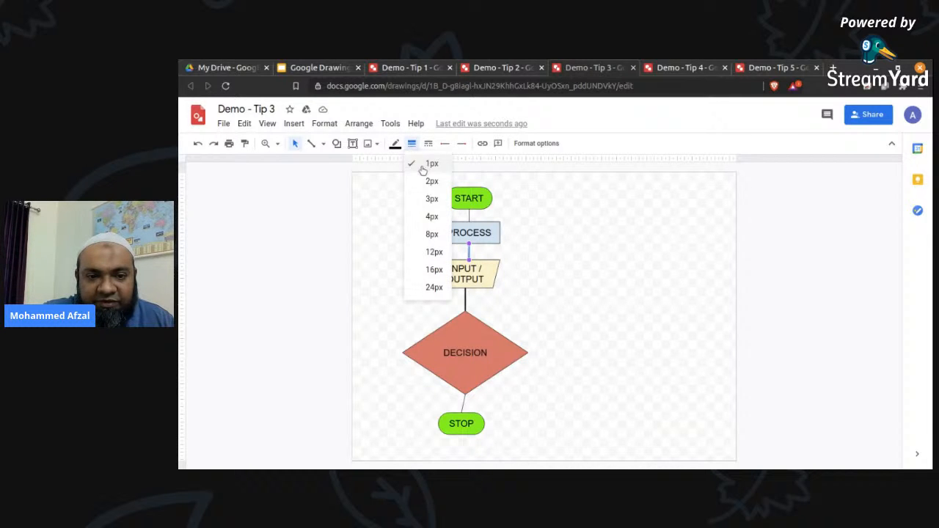
{"action": "left_click", "coordinate": [431, 199]}
{"action": "left_click", "coordinate": [470, 214]}
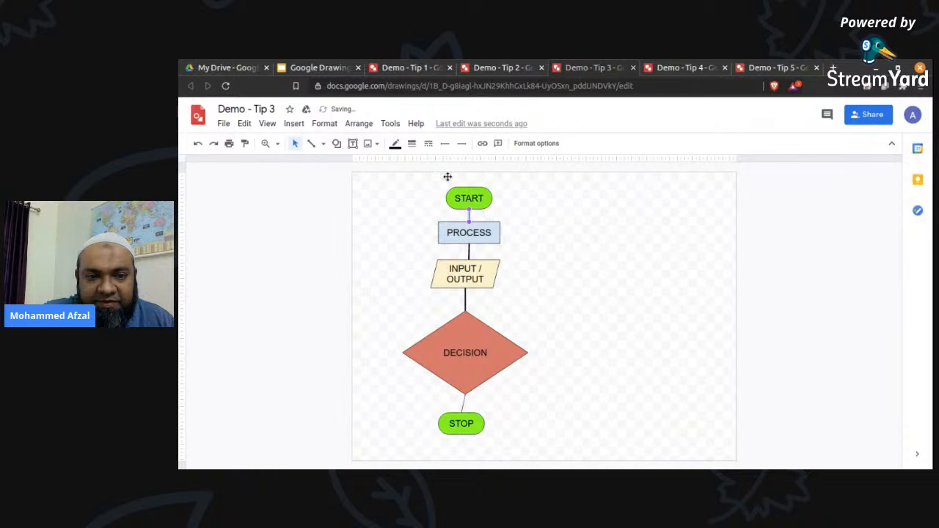
{"action": "left_click", "coordinate": [412, 143]}
{"action": "left_click", "coordinate": [431, 198]}
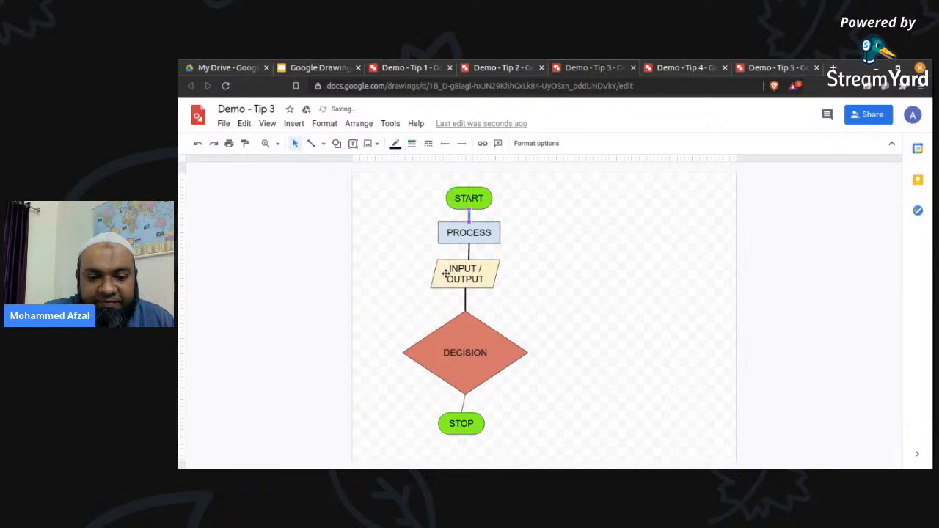
{"action": "left_click", "coordinate": [463, 400]}
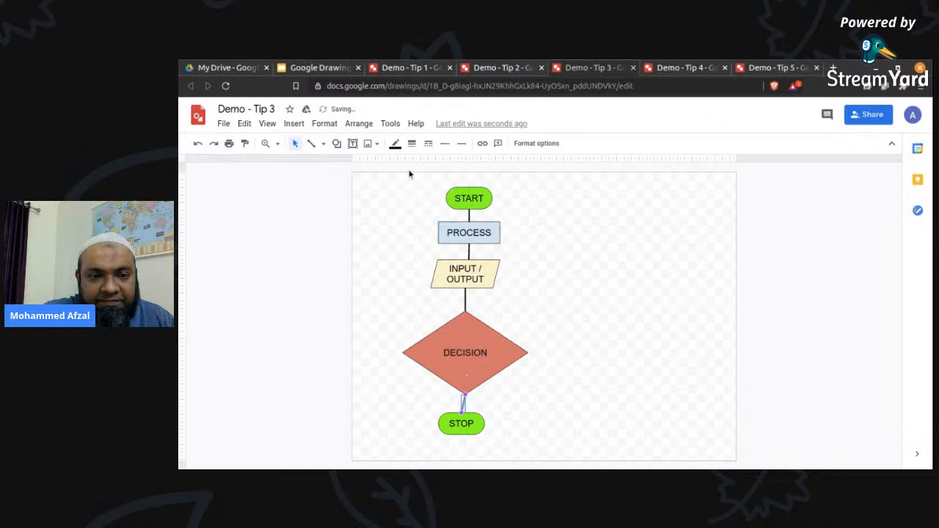
{"action": "left_click", "coordinate": [411, 143]}
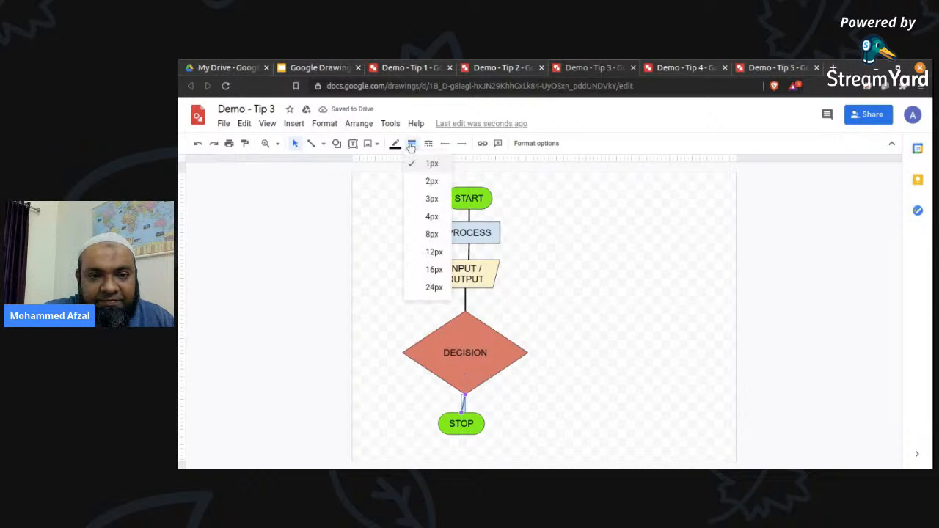
{"action": "left_click", "coordinate": [432, 198]}
{"action": "left_click", "coordinate": [550, 272]}
Select the whole flowchart with its connectors and align all objects to their horizontal center.
{"action": "left_click_drag", "start_coordinate": [576, 182], "coordinate": [374, 449]}
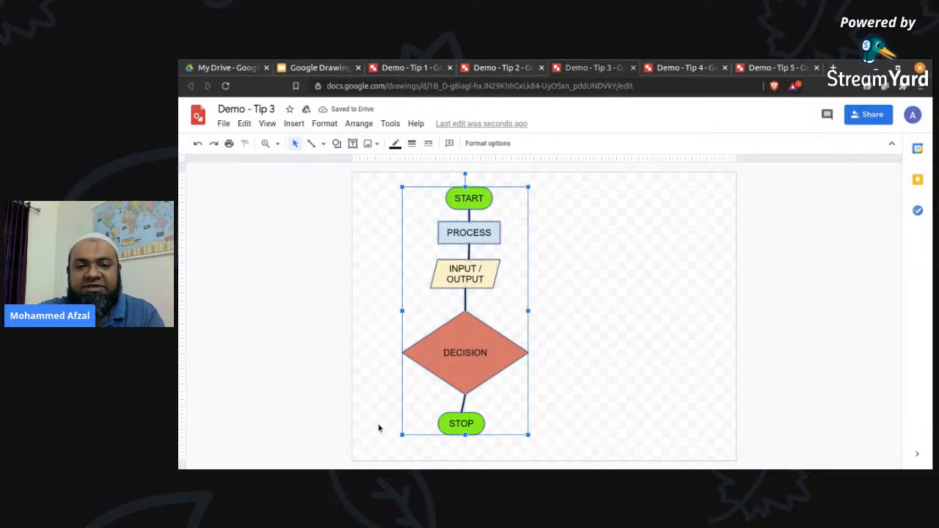
{"action": "left_click", "coordinate": [358, 123]}
{"action": "mouse_move", "coordinate": [380, 179]}
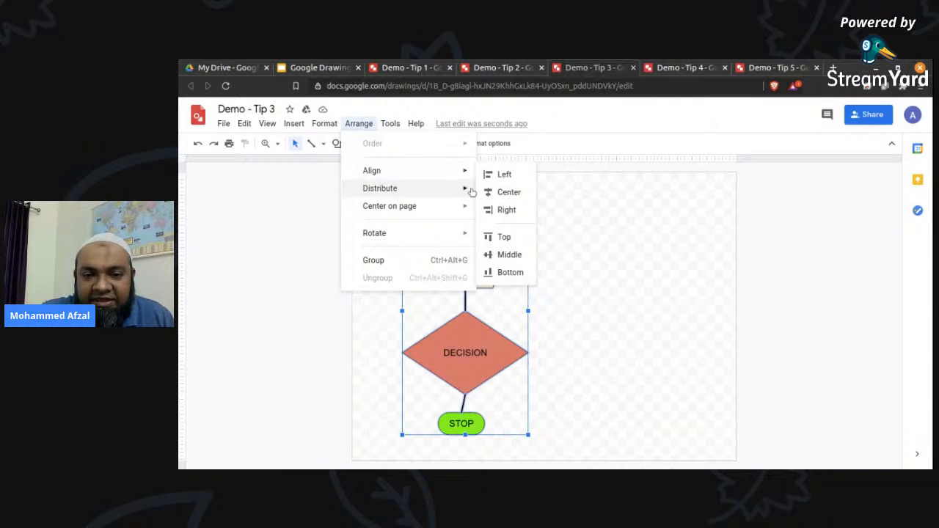
{"action": "left_click", "coordinate": [510, 193]}
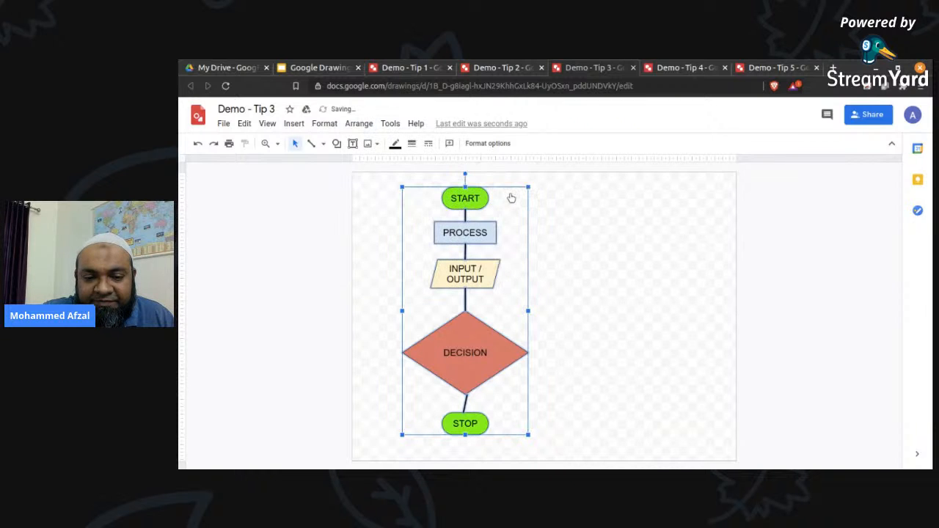
{"action": "left_click", "coordinate": [565, 387]}
Straighten the DECISION–STOP line by reattaching it to the diamond's bottom point and move STOP slightly downward.
{"action": "left_click", "coordinate": [468, 397]}
{"action": "mouse_move", "coordinate": [468, 397]}
{"action": "left_mouse_down"}
{"action": "mouse_move", "coordinate": [457, 400]}
{"action": "mouse_move", "coordinate": [465, 395]}
{"action": "left_mouse_up"}
{"action": "left_click", "coordinate": [497, 419]}
{"action": "left_click", "coordinate": [477, 431]}
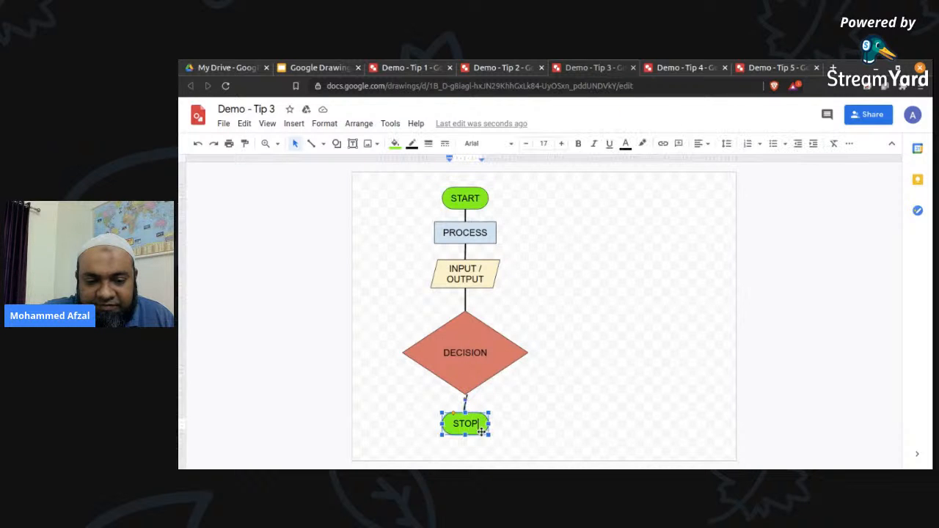
{"action": "mouse_move", "coordinate": [476, 432]}
{"action": "left_mouse_down"}
{"action": "mouse_move", "coordinate": [484, 443]}
{"action": "mouse_move", "coordinate": [474, 445]}
{"action": "mouse_move", "coordinate": [481, 439]}
{"action": "left_mouse_up"}
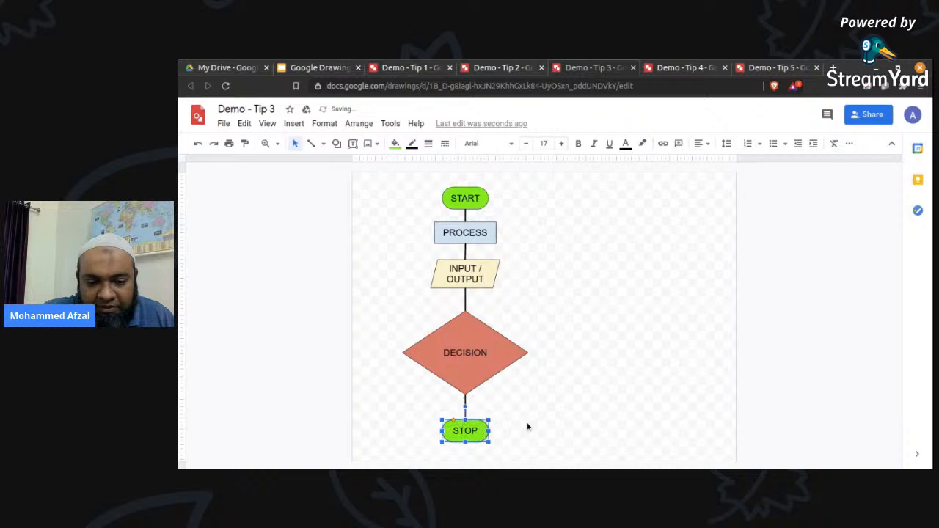
{"action": "left_click", "coordinate": [493, 419]}
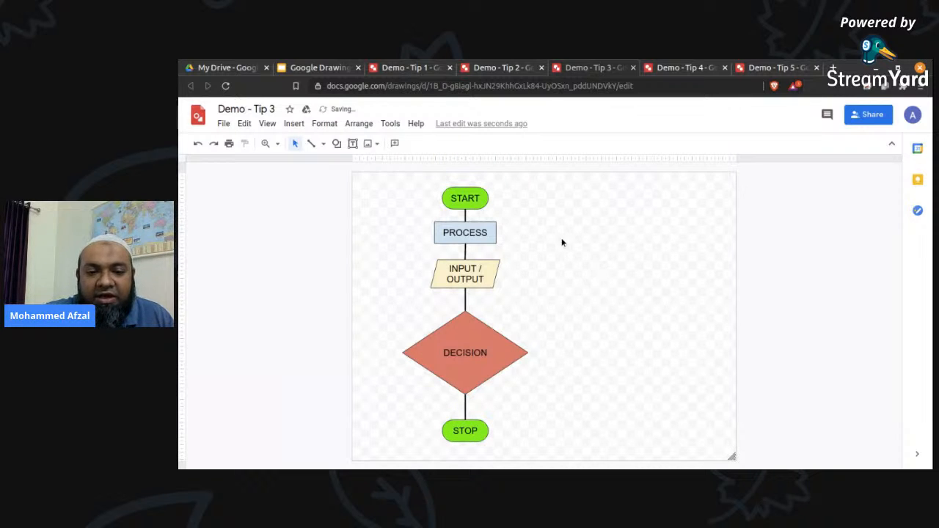
Shift the START shape slightly off the flowchart's column and return it to its centered position above PROCESS.
{"action": "mouse_move", "coordinate": [490, 199]}
{"action": "left_mouse_down"}
{"action": "mouse_move", "coordinate": [536, 199]}
{"action": "mouse_move", "coordinate": [505, 196]}
{"action": "left_mouse_up"}
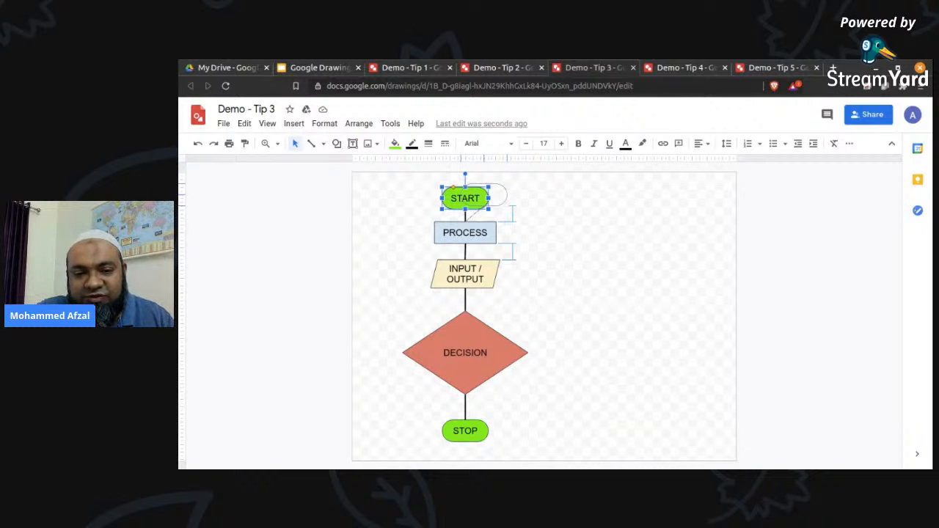
{"action": "left_click_drag", "start_coordinate": [505, 196], "coordinate": [486, 198]}
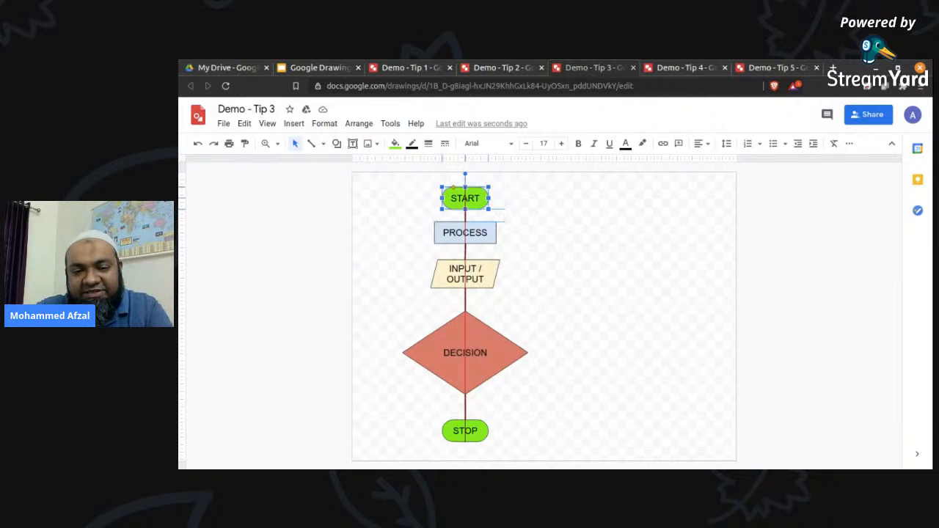
{"action": "left_click_drag", "start_coordinate": [487, 198], "coordinate": [486, 197]}
{"action": "left_click", "coordinate": [566, 205]}
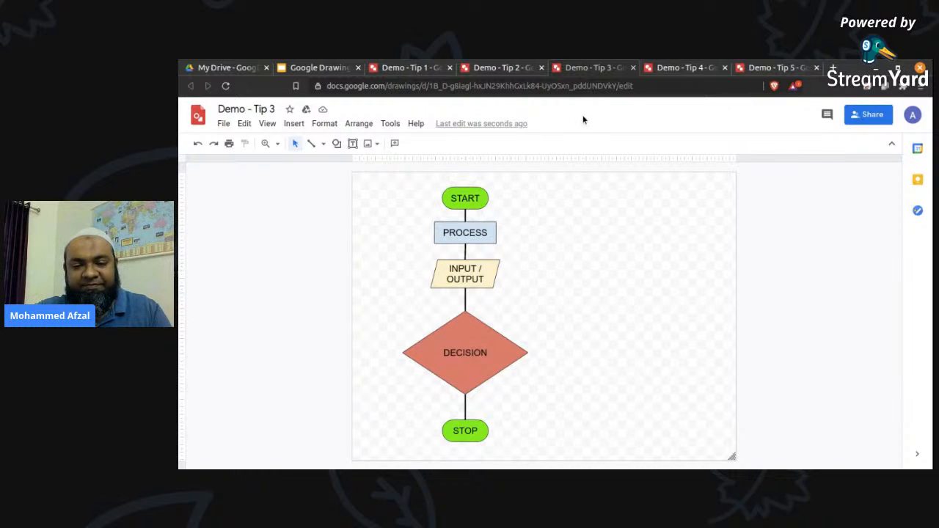
Delete the entire flowchart, including its connectors, from the canvas.
{"action": "left_click_drag", "start_coordinate": [542, 178], "coordinate": [379, 450]}
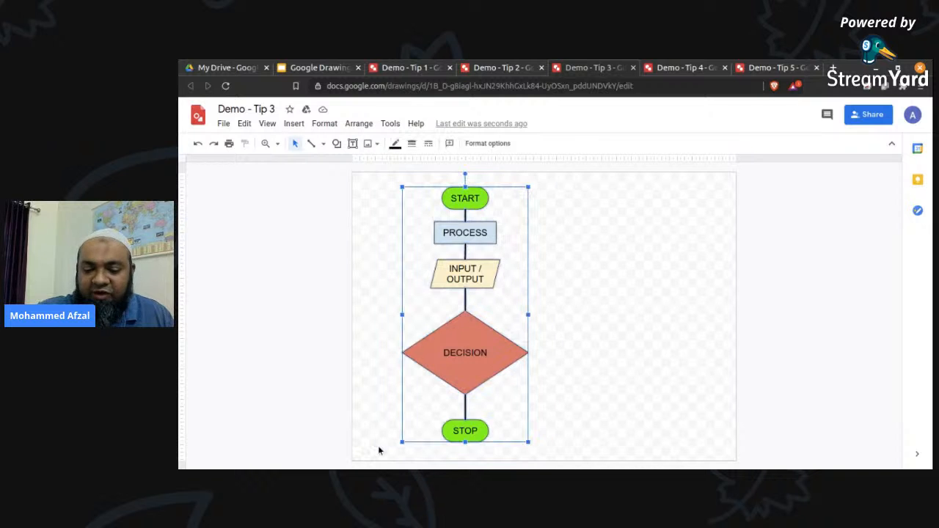
{"action": "key", "text": "Delete"}
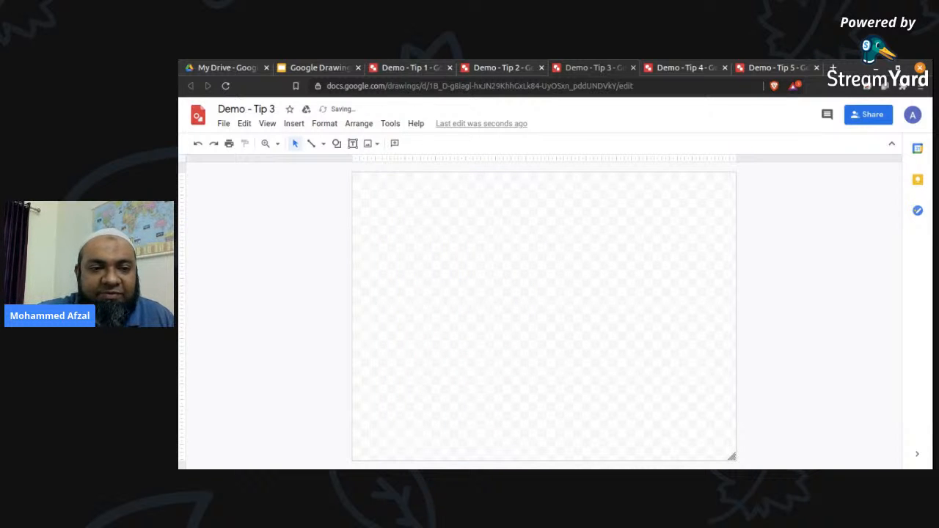
Insert the teal three-column Grid diagram with 3 levels, showing 45%, 28% and 36%, from the diagram templates.
{"action": "left_click", "coordinate": [352, 126]}
{"action": "mouse_move", "coordinate": [328, 127]}
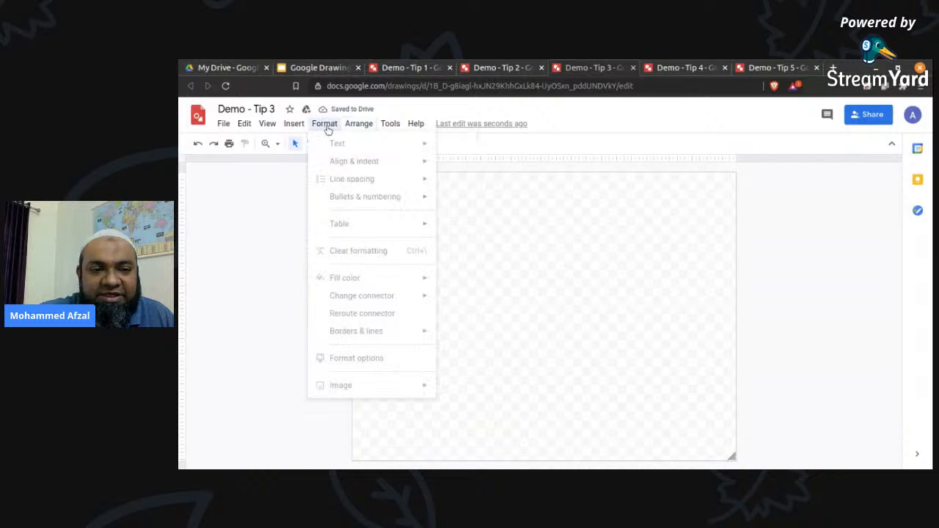
{"action": "left_click", "coordinate": [612, 247]}
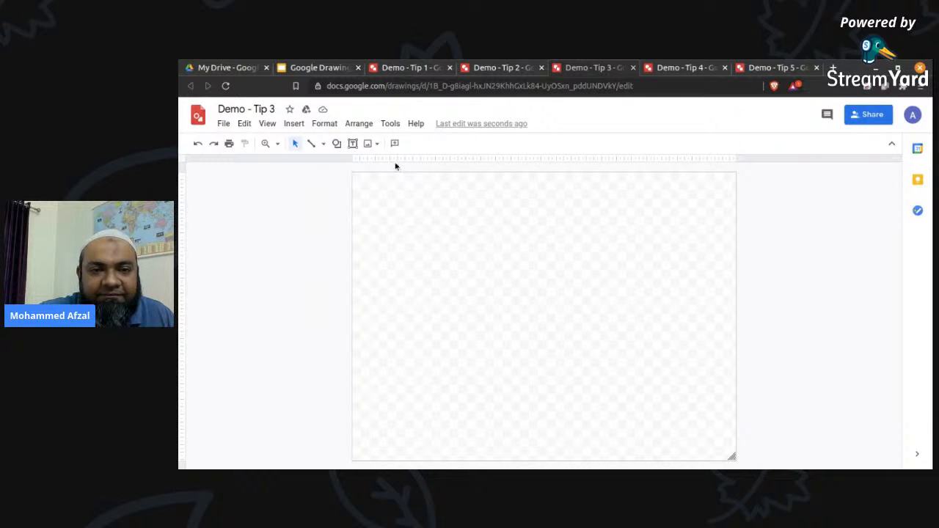
{"action": "left_click", "coordinate": [351, 124]}
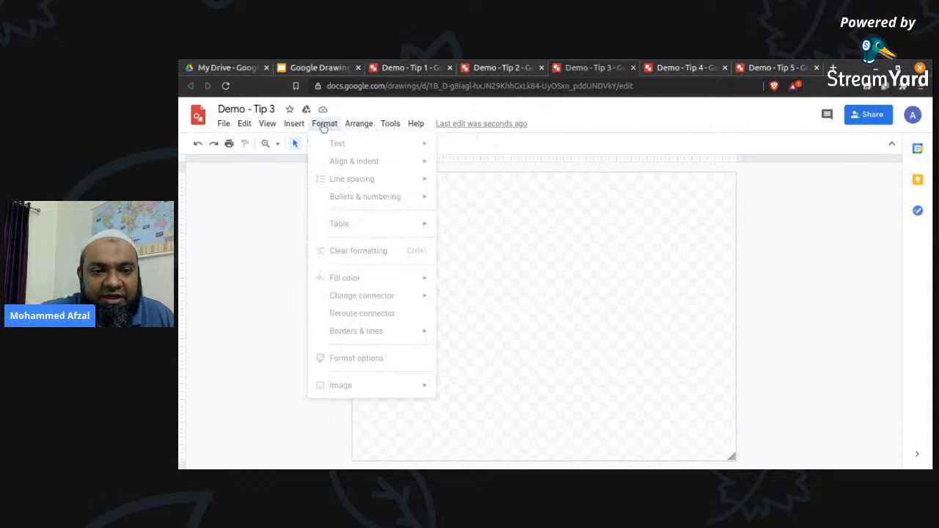
{"action": "mouse_move", "coordinate": [298, 126]}
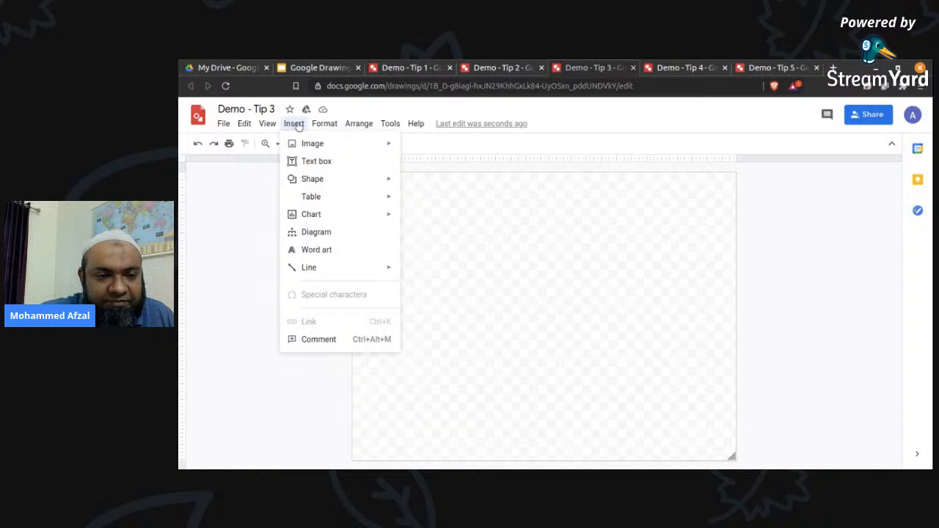
{"action": "left_click", "coordinate": [308, 232]}
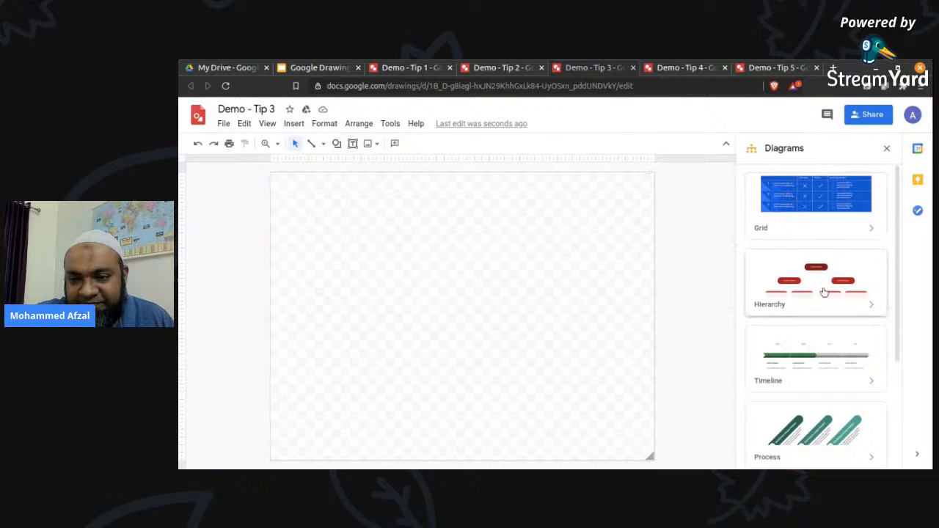
{"action": "left_click", "coordinate": [803, 205]}
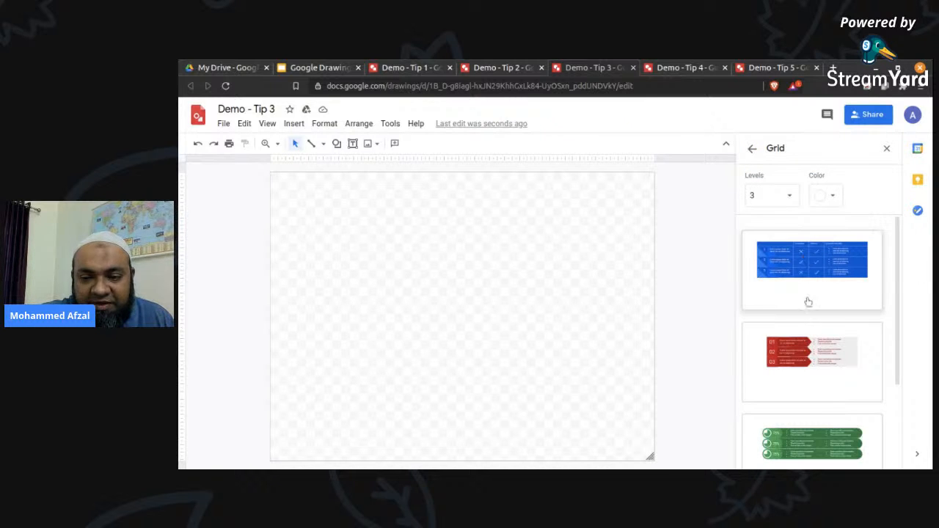
{"action": "scroll", "coordinate": [806, 345], "scroll_direction": "down", "scroll_amount": 3}
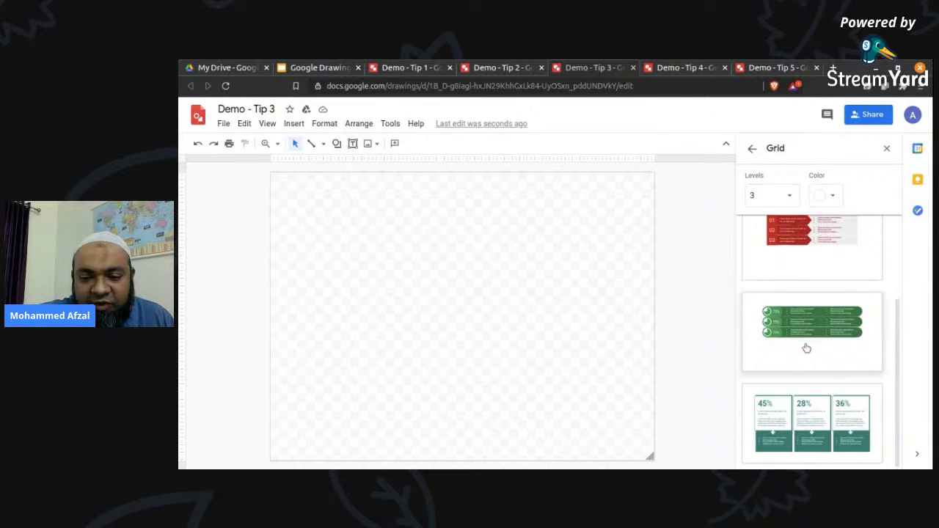
{"action": "left_click", "coordinate": [836, 432]}
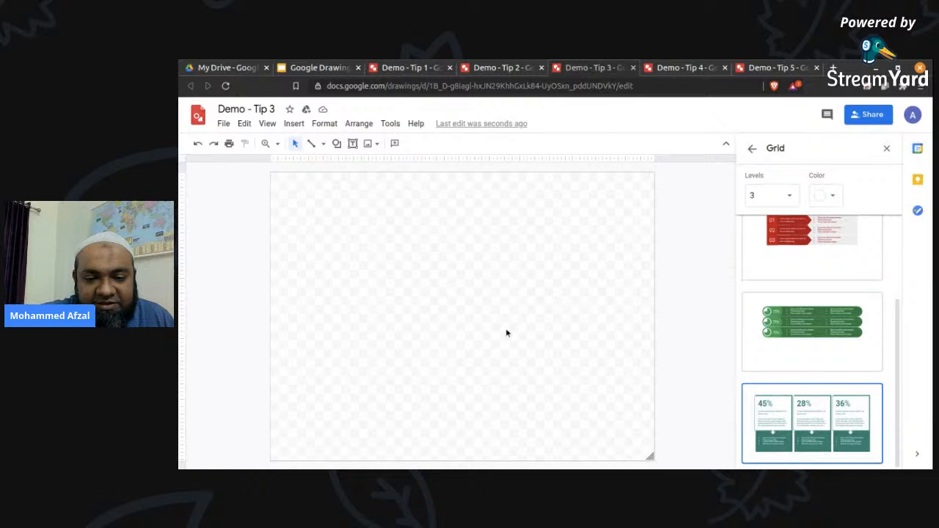
Place the teal three-column grid diagram on the canvas and try moving its 36% column upward on its own.
{"action": "left_click", "coordinate": [778, 428]}
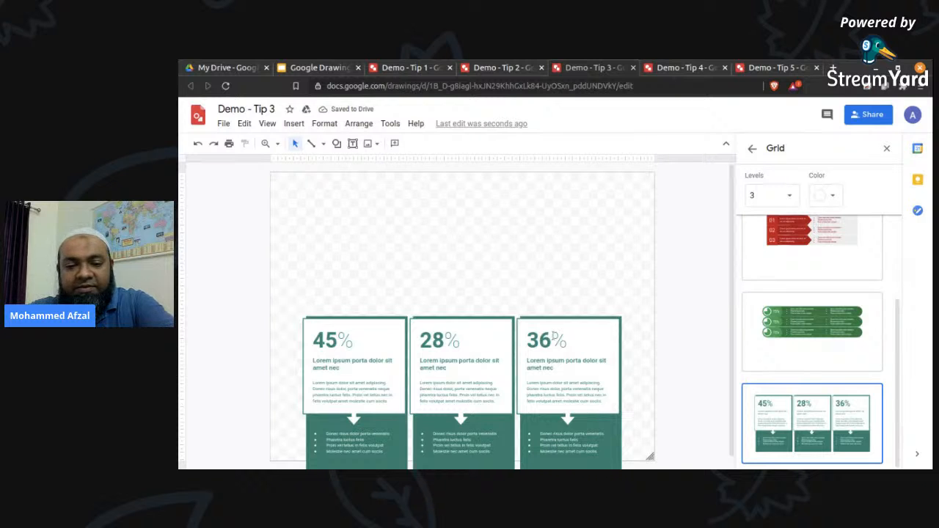
{"action": "left_click_drag", "start_coordinate": [582, 318], "coordinate": [581, 245]}
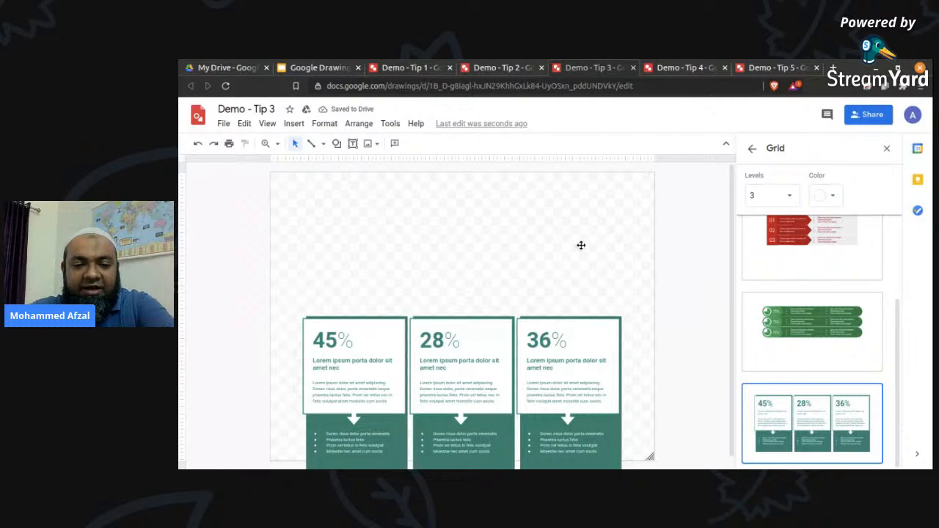
{"action": "key", "text": "ctrl+z"}
{"action": "left_click", "coordinate": [626, 230]}
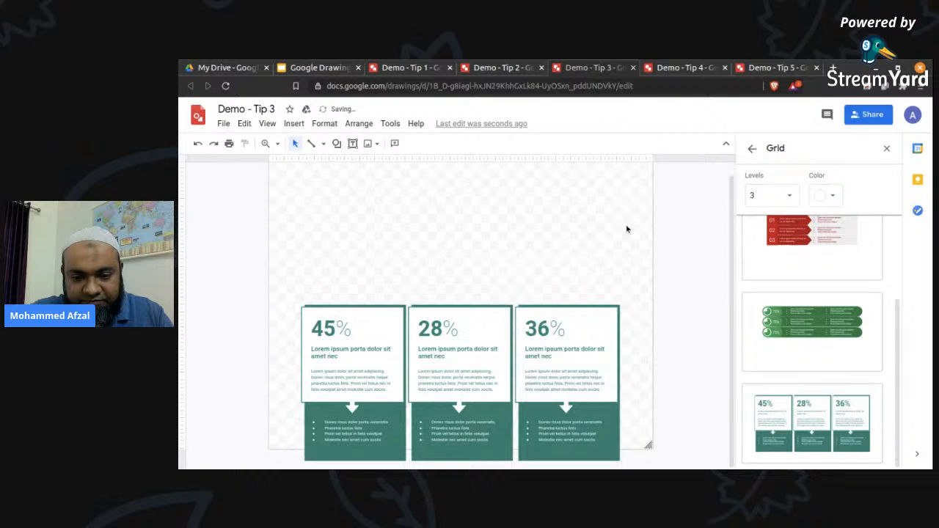
Move all three columns of the teal diagram upward together so they sit fully inside the canvas.
{"action": "left_click_drag", "start_coordinate": [644, 272], "coordinate": [287, 468]}
{"action": "left_click_drag", "start_coordinate": [505, 307], "coordinate": [497, 214]}
{"action": "left_click", "coordinate": [622, 187]}
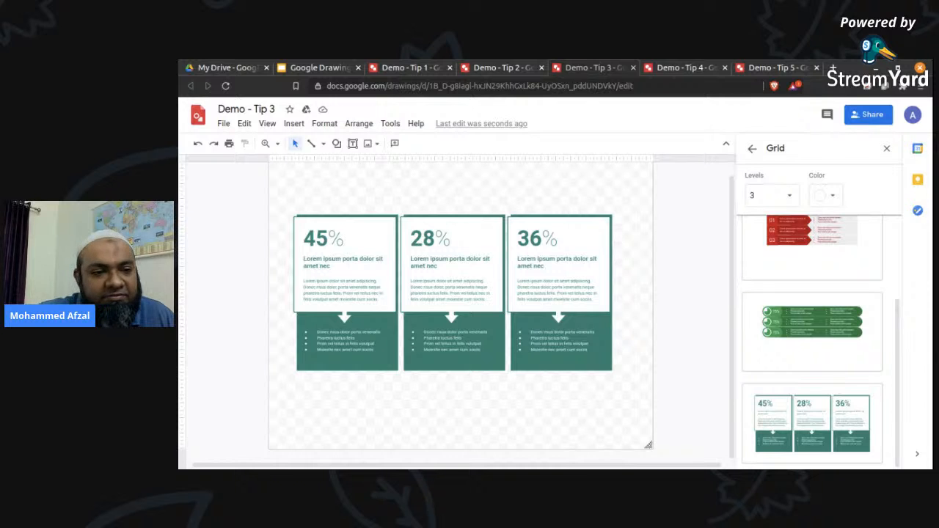
{"action": "scroll", "coordinate": [622, 188], "scroll_direction": "up", "scroll_amount": 1}
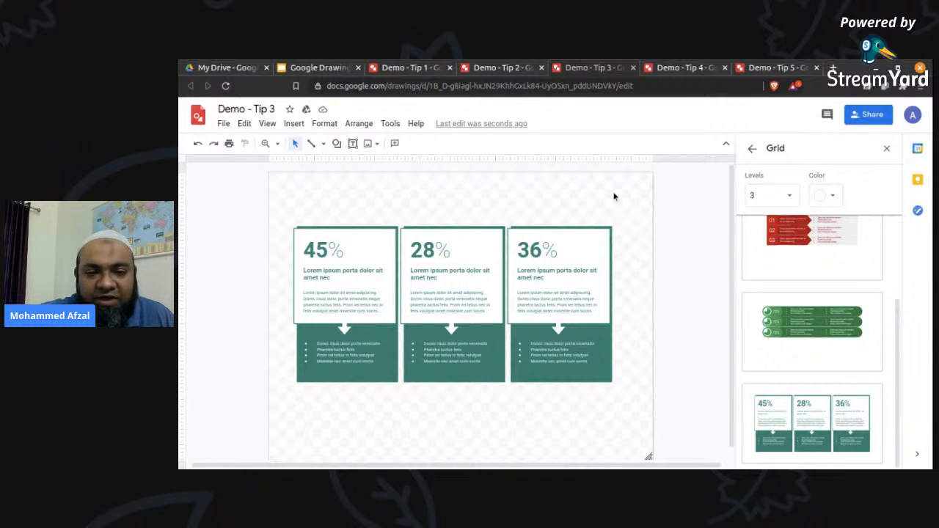
Set the number of levels for the Grid diagram templates to 5.
{"action": "scroll", "coordinate": [801, 359], "scroll_direction": "up", "scroll_amount": 2}
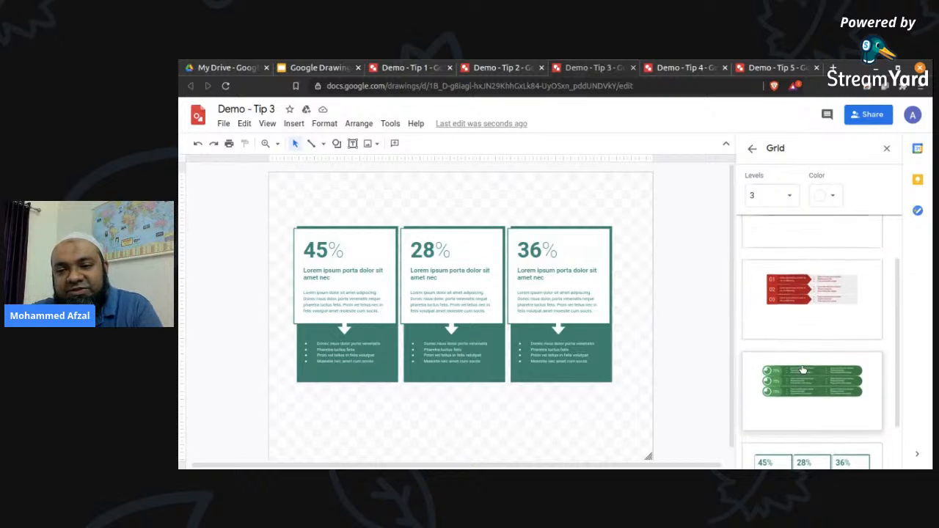
{"action": "left_click", "coordinate": [778, 196]}
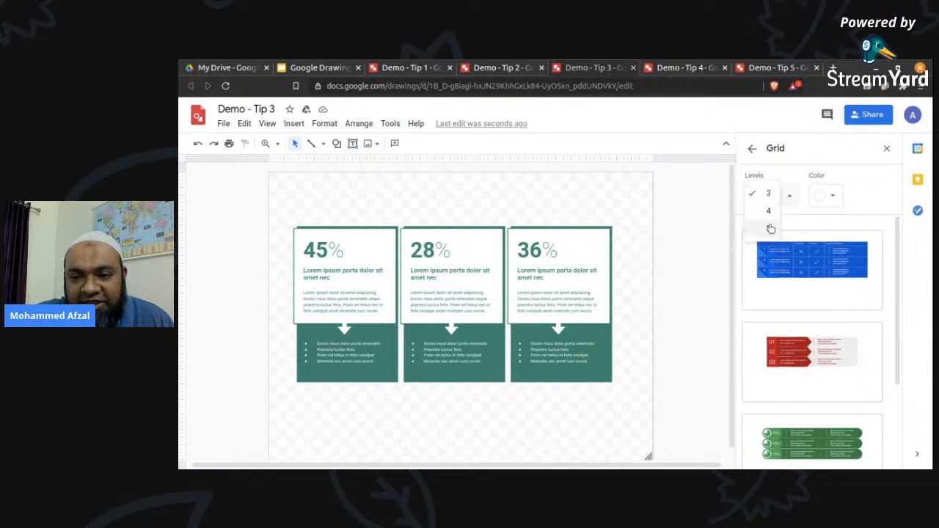
{"action": "left_click", "coordinate": [769, 231]}
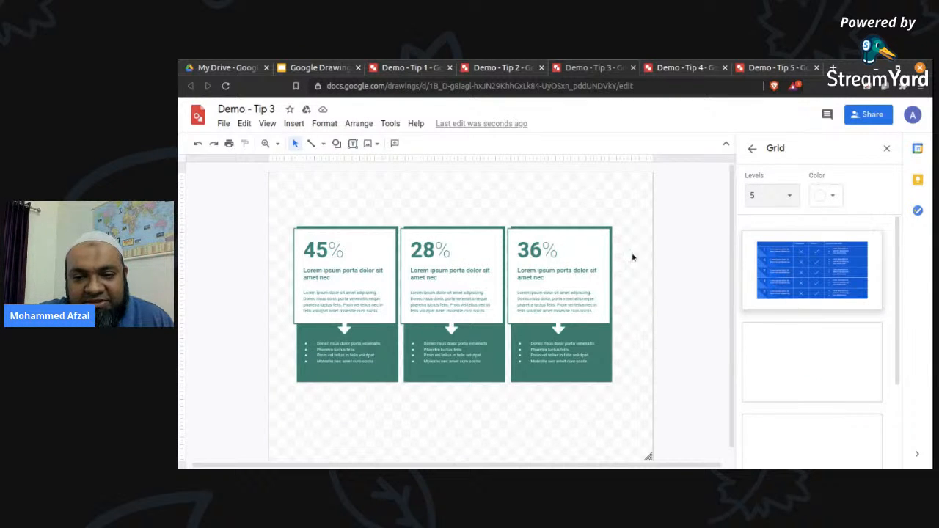
Replace the whole teal diagram on the canvas with the blue five-level Grid table of crosses and check marks.
{"action": "left_click_drag", "start_coordinate": [638, 218], "coordinate": [253, 379]}
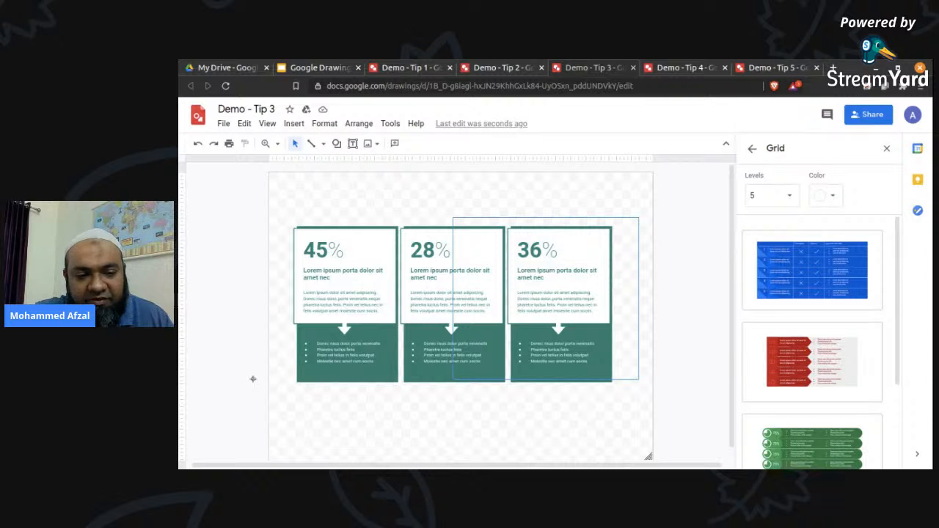
{"action": "left_click_drag", "start_coordinate": [369, 389], "coordinate": [369, 388]}
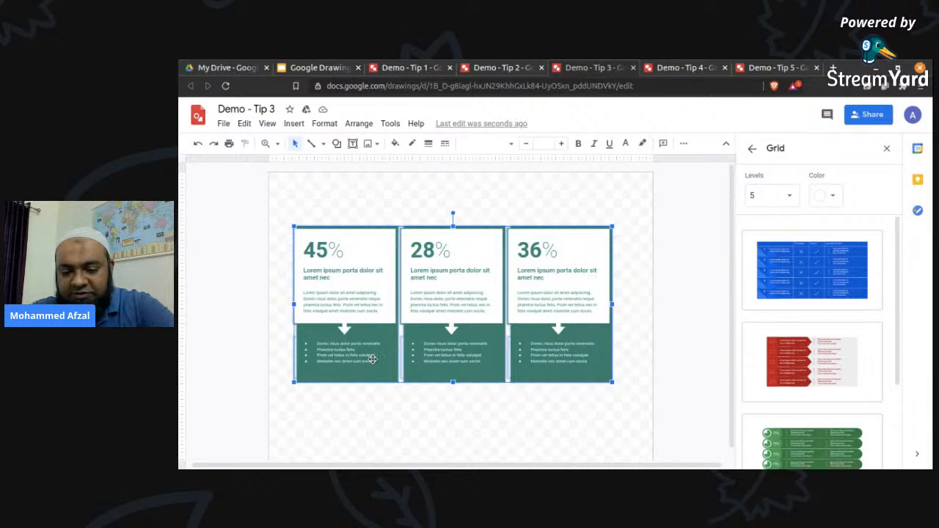
{"action": "key", "text": "Delete"}
{"action": "left_click", "coordinate": [786, 277]}
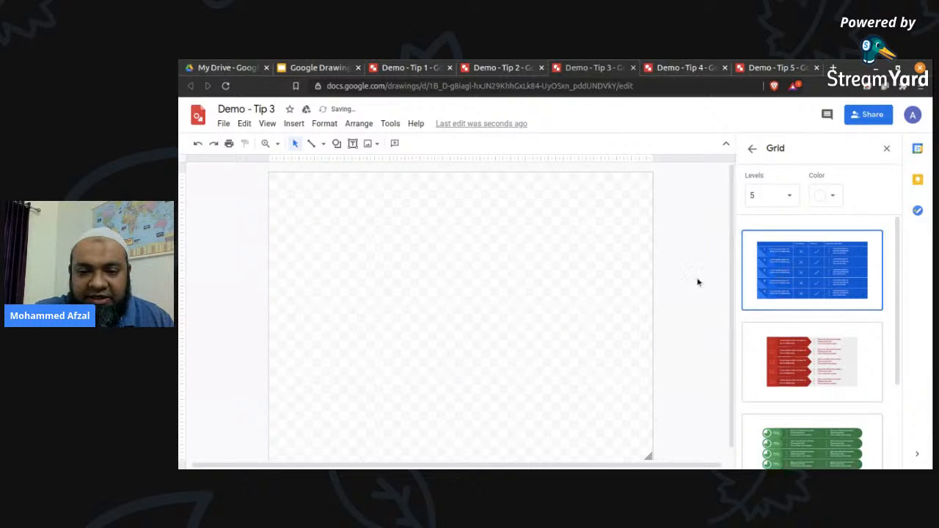
{"action": "left_click", "coordinate": [798, 261]}
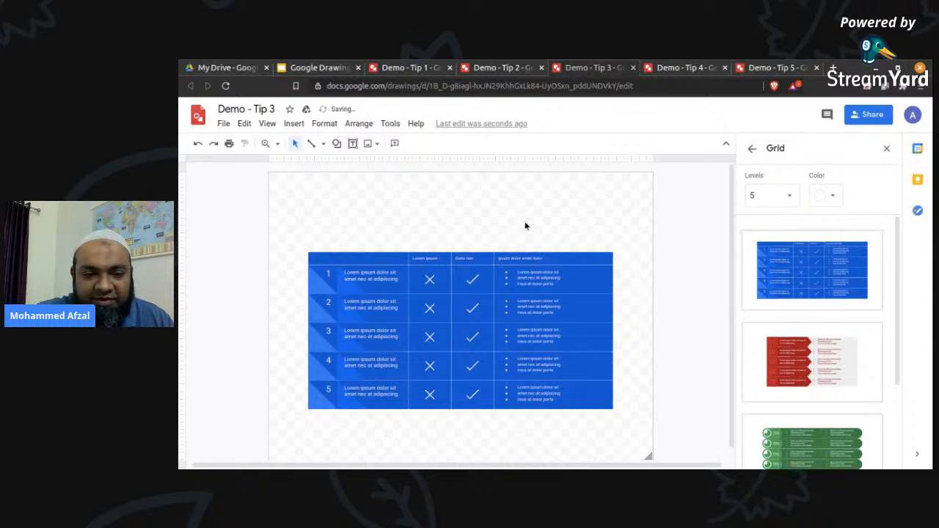
Delete the entire blue grid table from the canvas.
{"action": "left_click", "coordinate": [474, 257]}
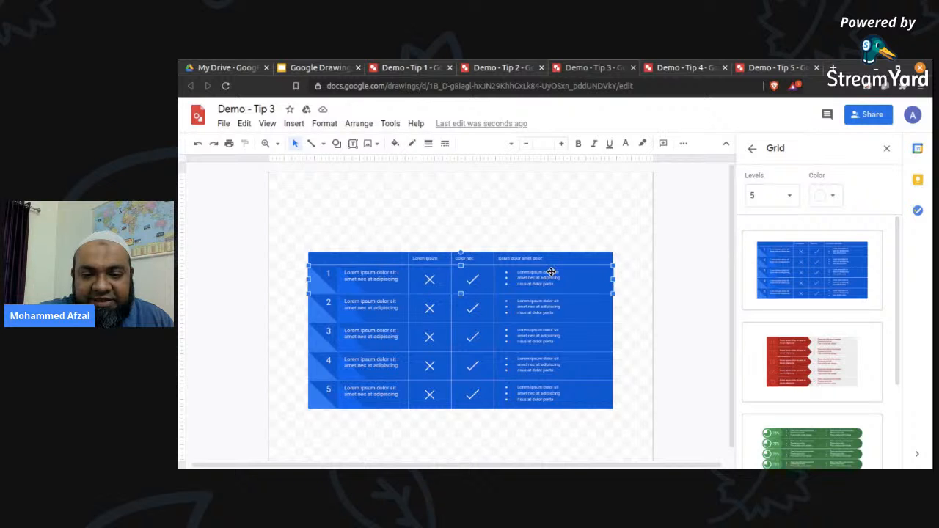
{"action": "left_click", "coordinate": [625, 229]}
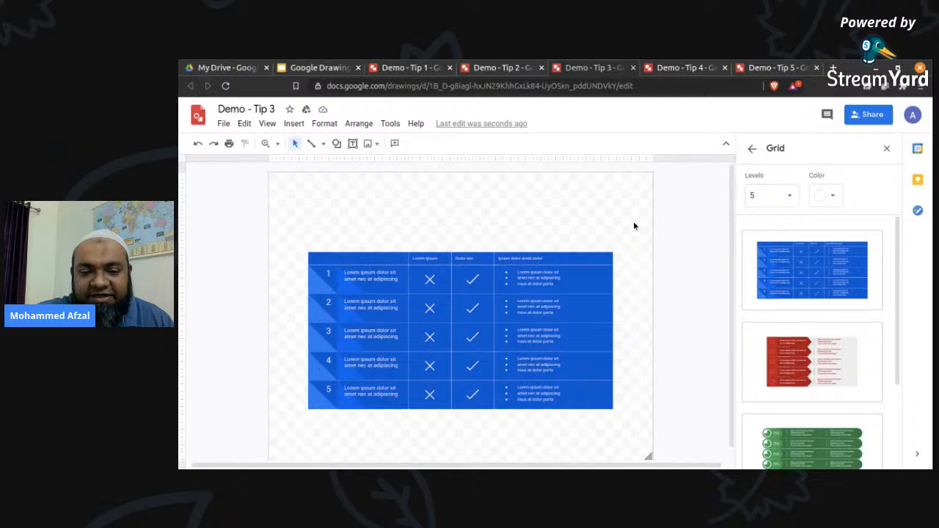
{"action": "key", "text": "ctrl+a"}
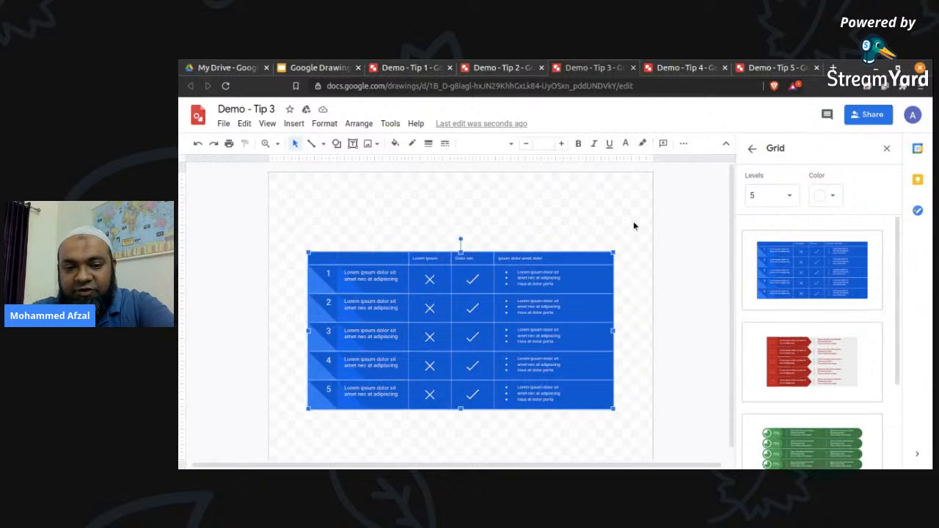
{"action": "key", "text": "Delete"}
Insert the red sideways Hierarchy diagram with 3 levels from the diagram templates and select its topmost third-level box.
{"action": "left_click", "coordinate": [753, 150]}
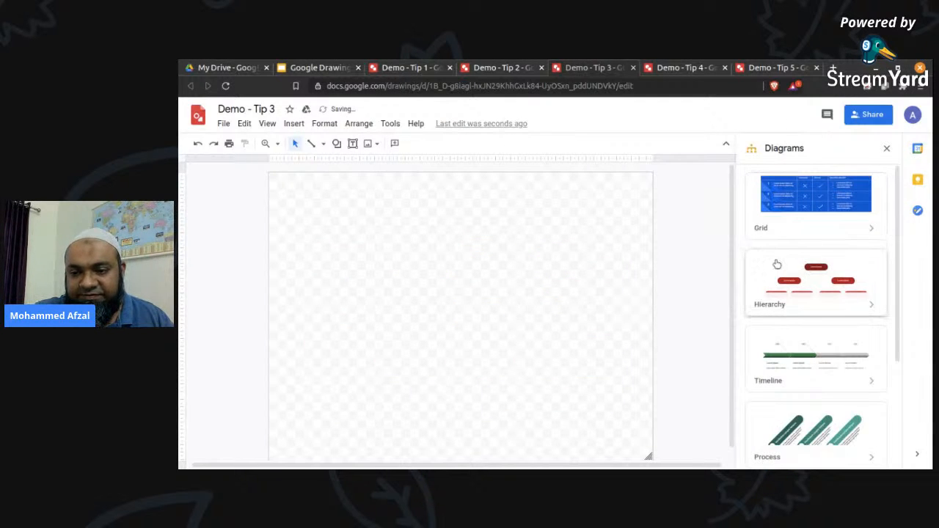
{"action": "left_click", "coordinate": [809, 279]}
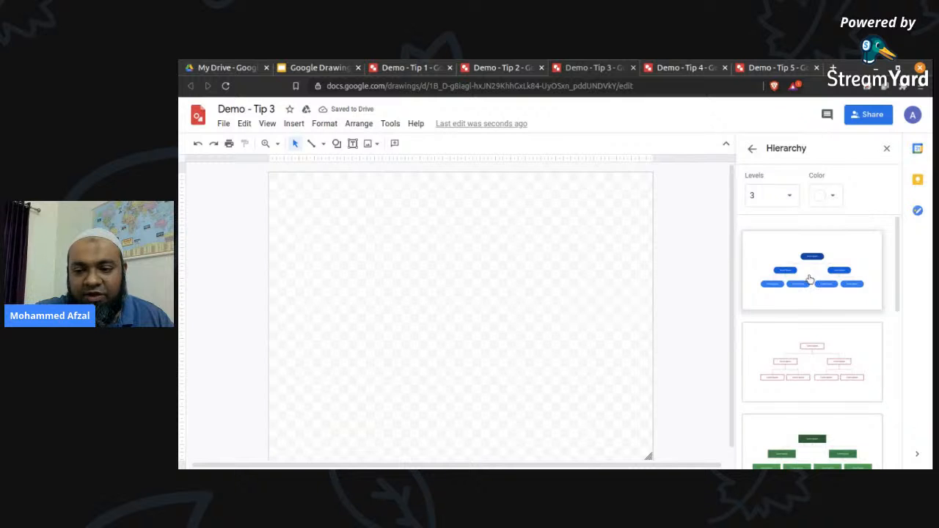
{"action": "scroll", "coordinate": [797, 374], "scroll_direction": "down", "scroll_amount": 3}
{"action": "scroll", "coordinate": [798, 380], "scroll_direction": "down", "scroll_amount": 3}
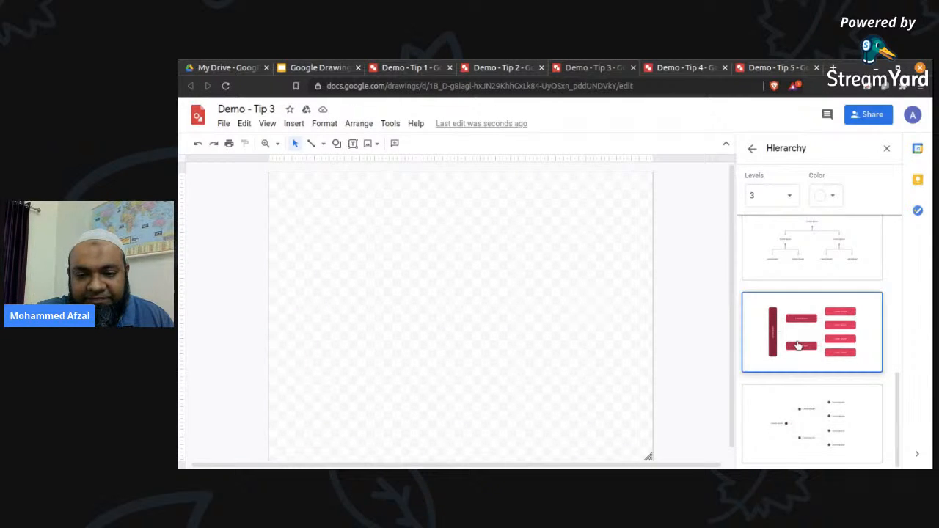
{"action": "left_click", "coordinate": [798, 345]}
{"action": "left_click", "coordinate": [440, 279]}
{"action": "left_click", "coordinate": [526, 266]}
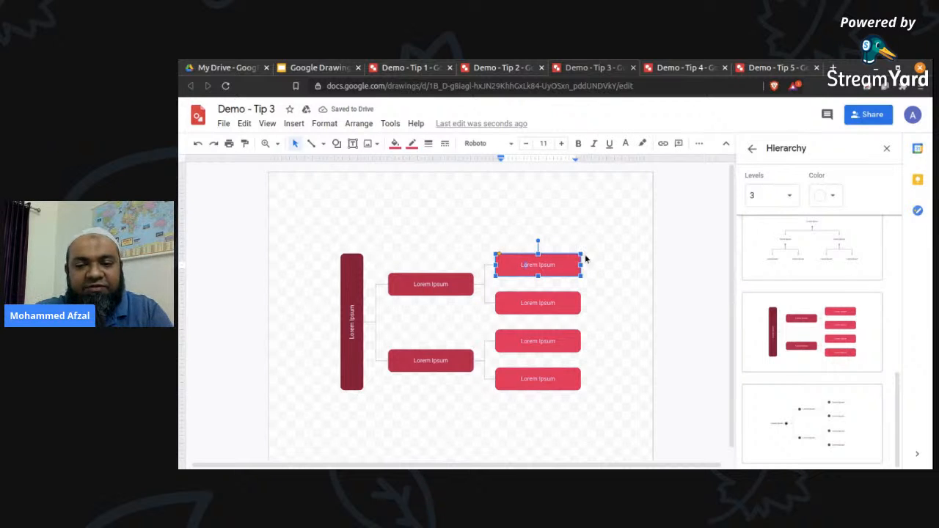
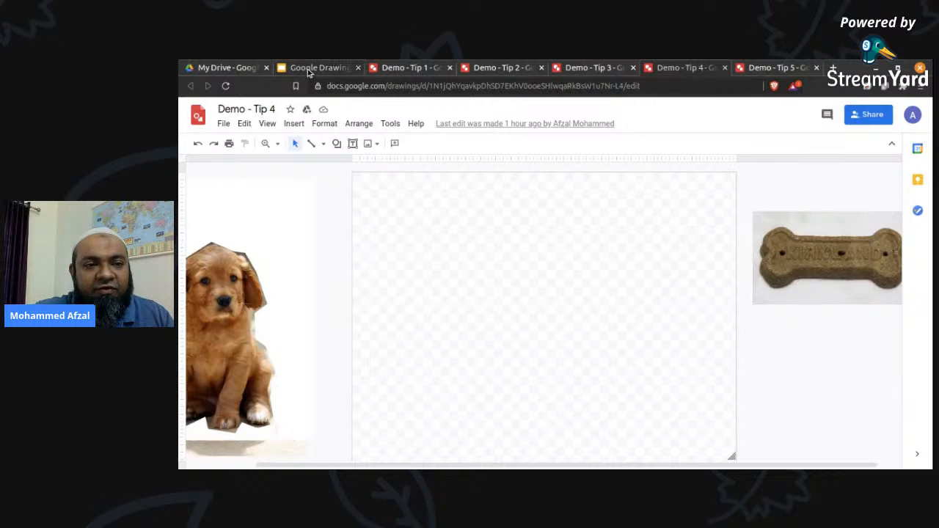
Show the Tip #4 slide on cropping and masking images, and switch to the Demo - Tip 4 drawing.
{"action": "key", "text": "Down"}
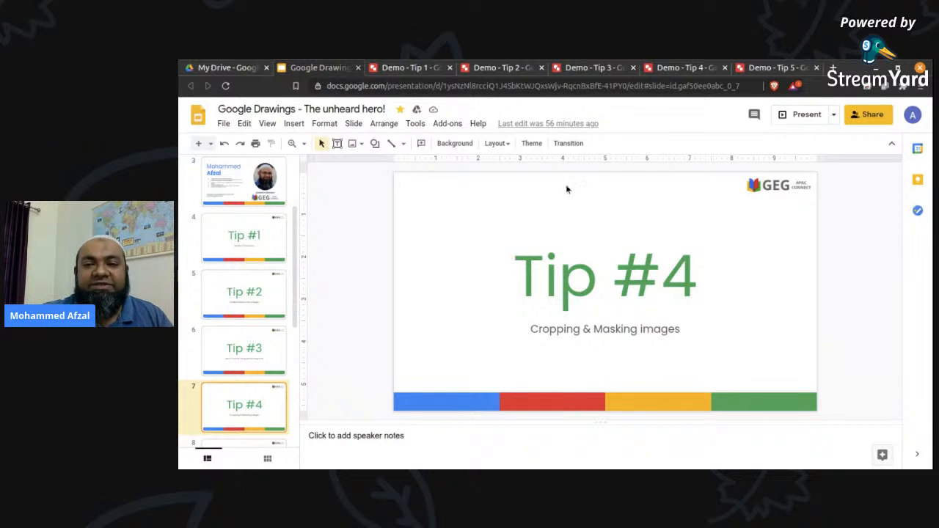
{"action": "left_click", "coordinate": [690, 69]}
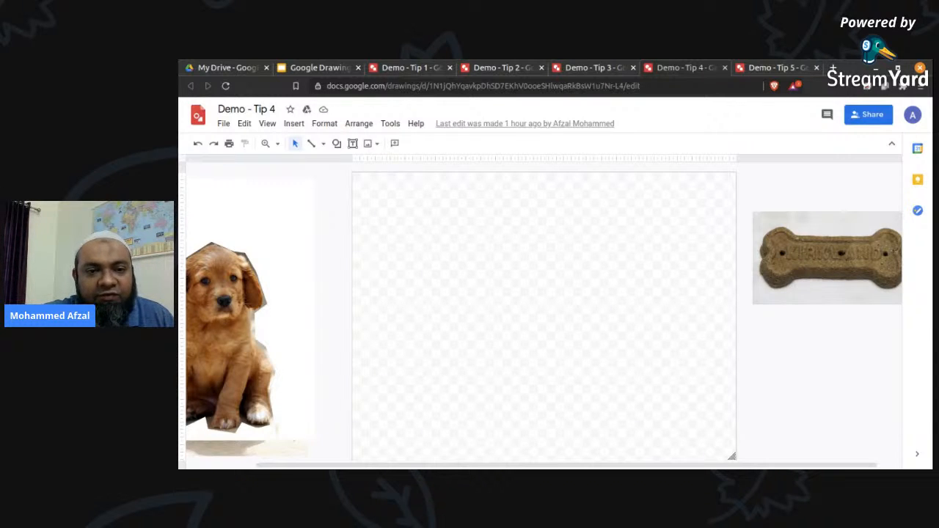
{"action": "left_click", "coordinate": [239, 295]}
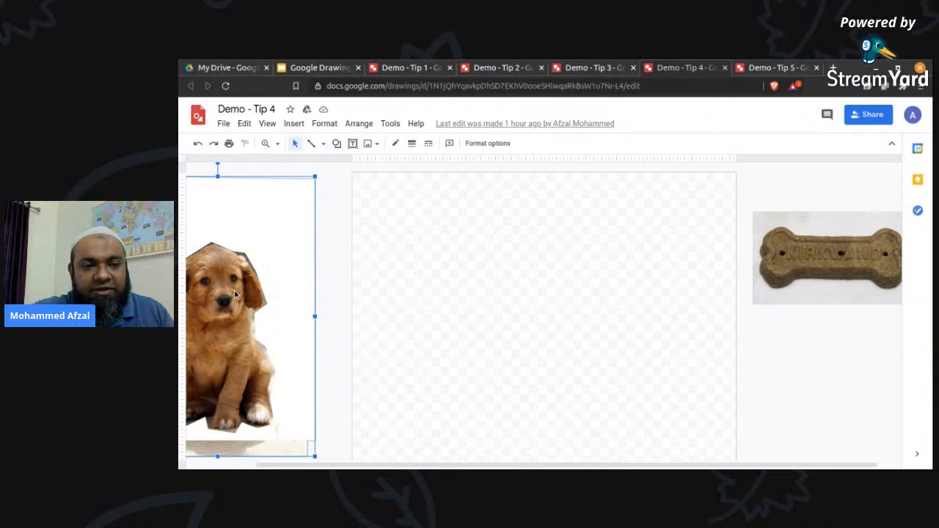
{"action": "left_click", "coordinate": [291, 124]}
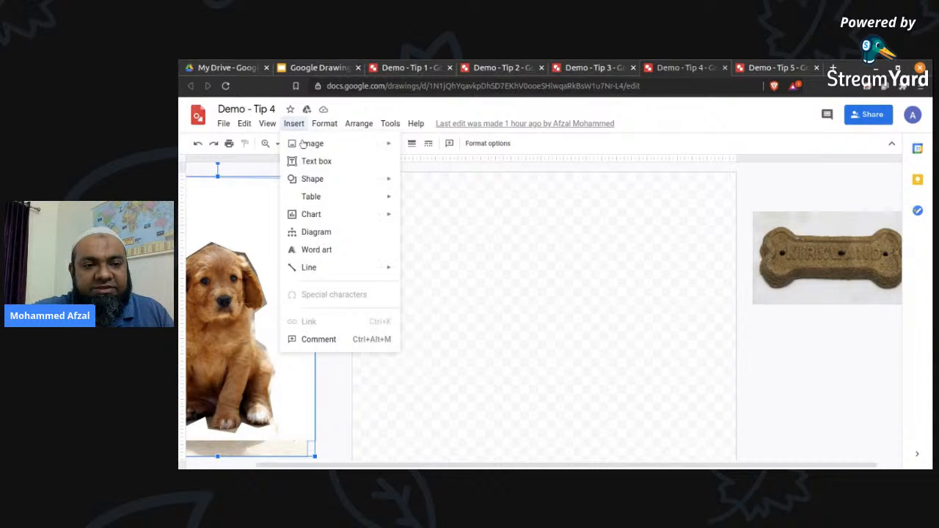
{"action": "mouse_move", "coordinate": [305, 145]}
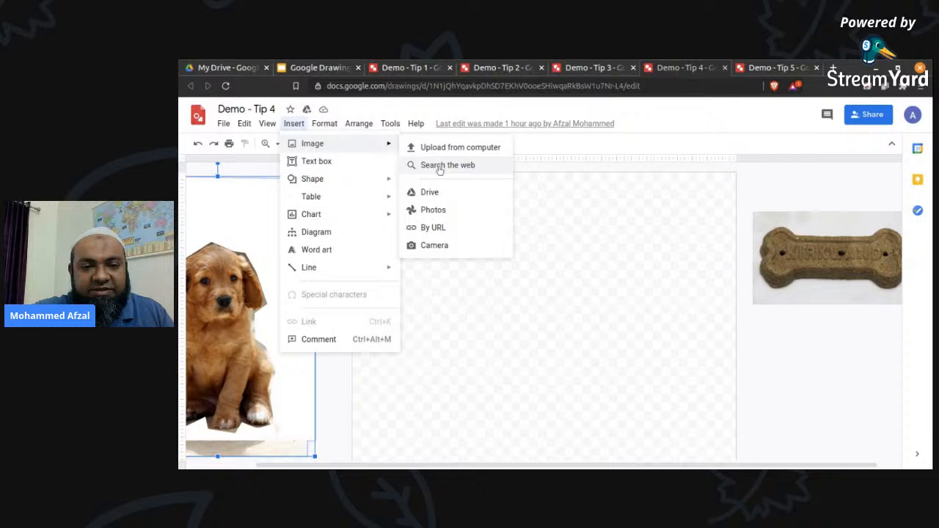
{"action": "left_click", "coordinate": [441, 194]}
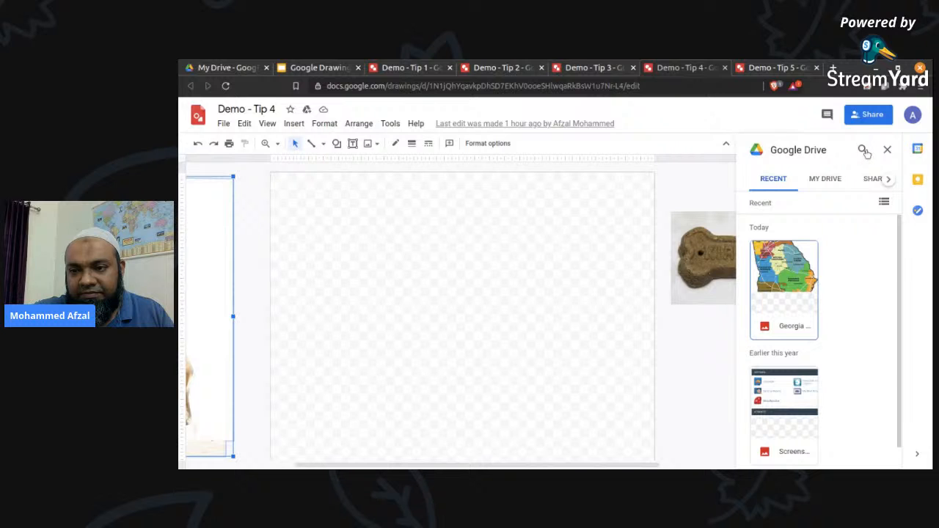
{"action": "scroll", "coordinate": [810, 375], "scroll_direction": "down", "scroll_amount": 1}
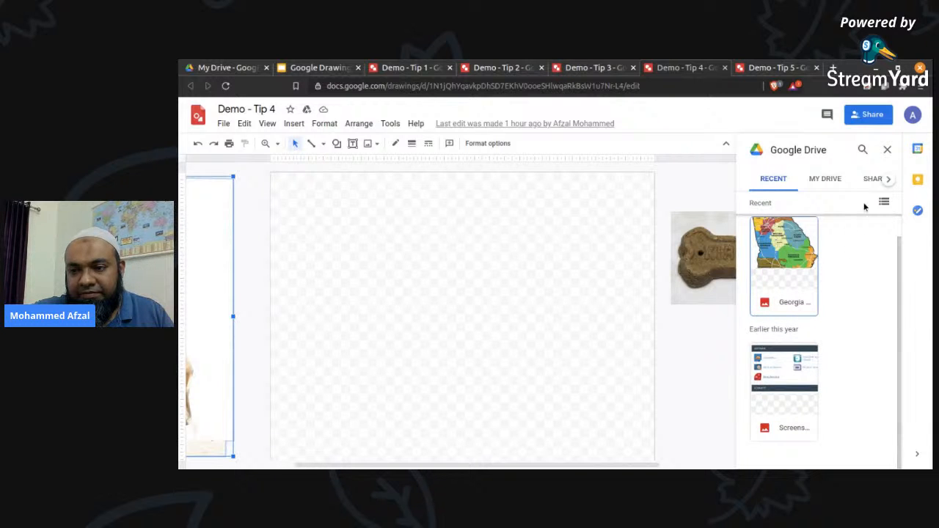
{"action": "left_click", "coordinate": [887, 149]}
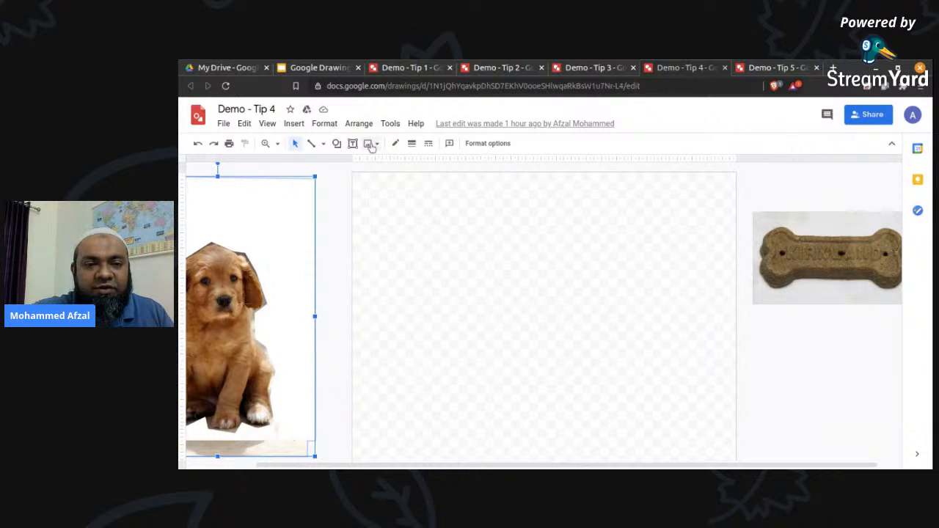
Search the web for images of "dog" to insert into the drawing.
{"action": "left_click", "coordinate": [294, 123]}
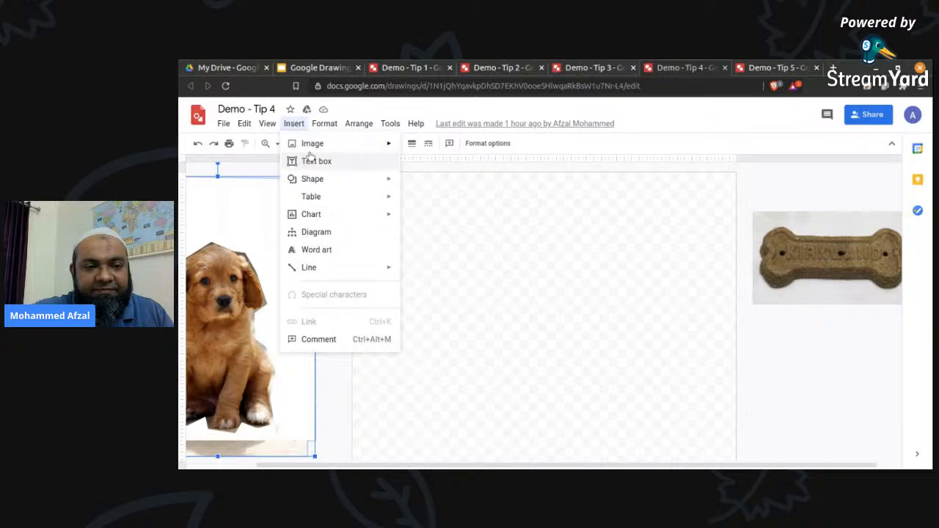
{"action": "mouse_move", "coordinate": [312, 144]}
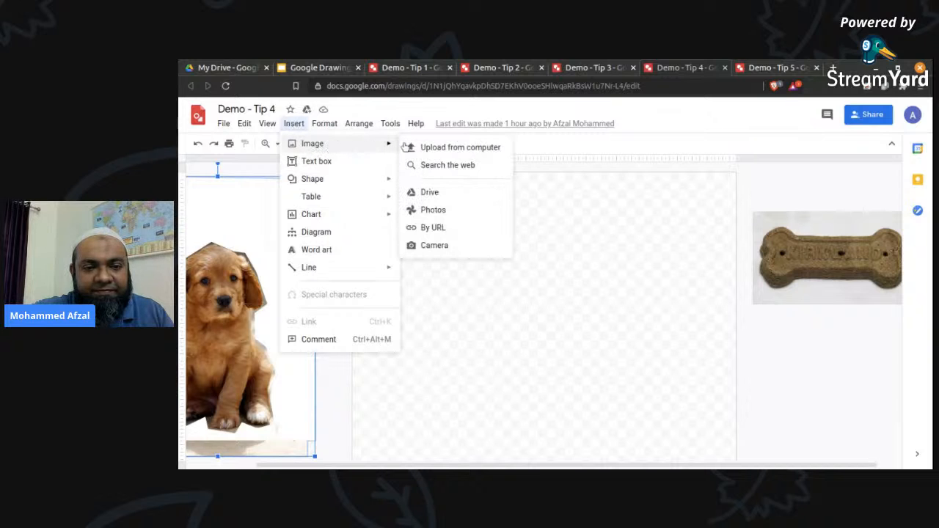
{"action": "left_click", "coordinate": [444, 166]}
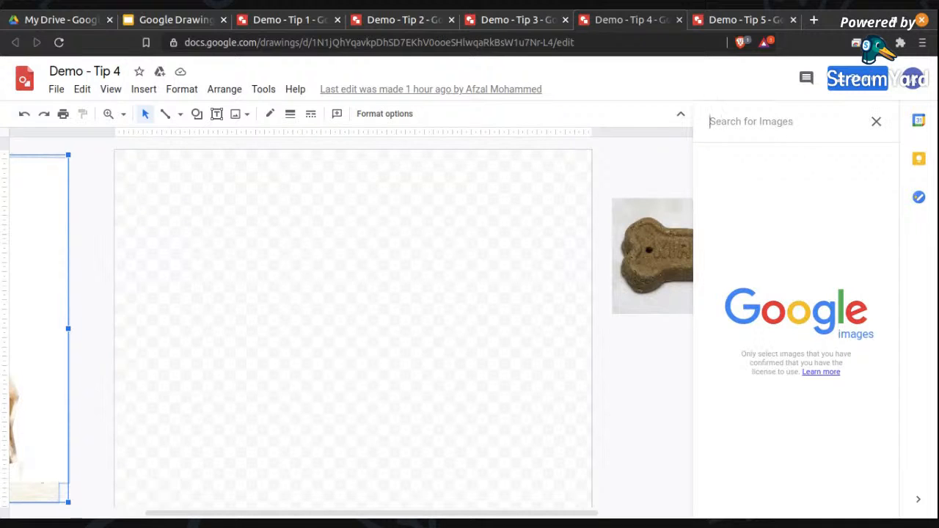
{"action": "type", "text": "dog"}
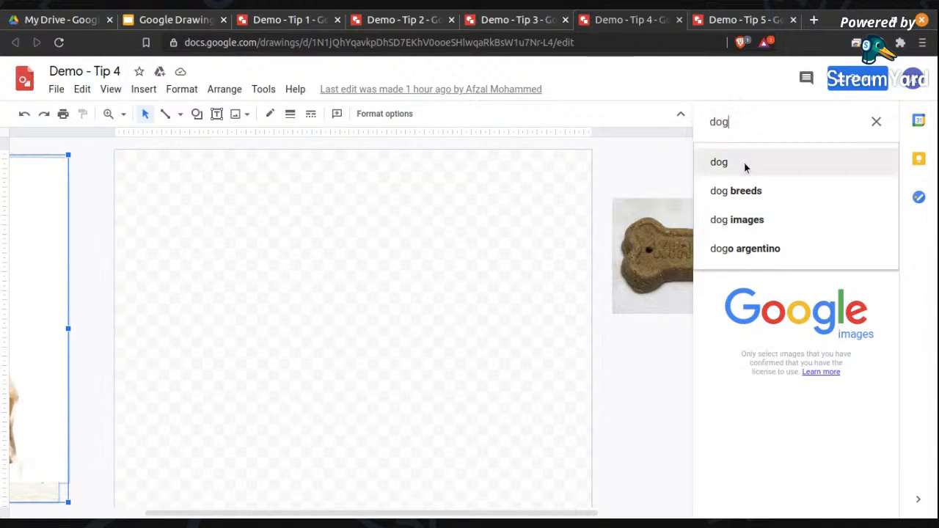
{"action": "left_click", "coordinate": [744, 167]}
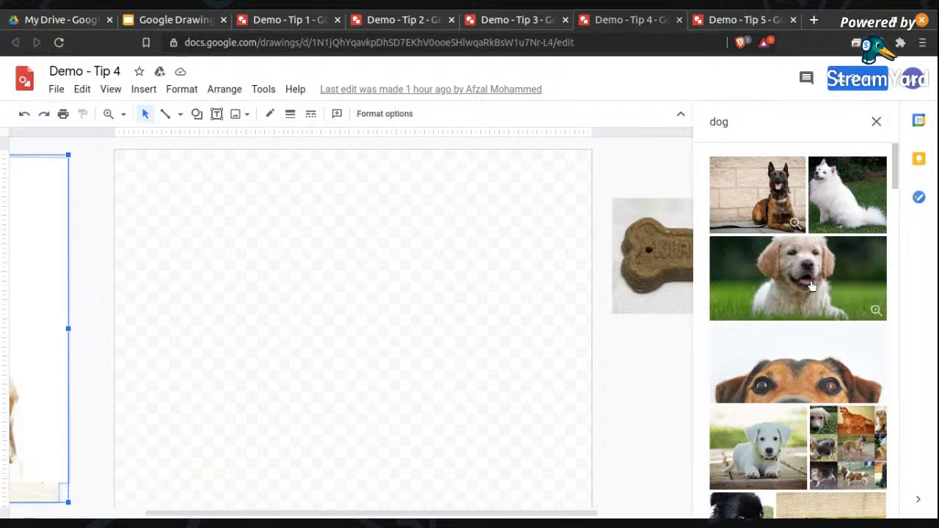
Insert the photo of the white puppy on grass and resize it to fill the lower-left part of the canvas.
{"action": "left_click", "coordinate": [811, 285]}
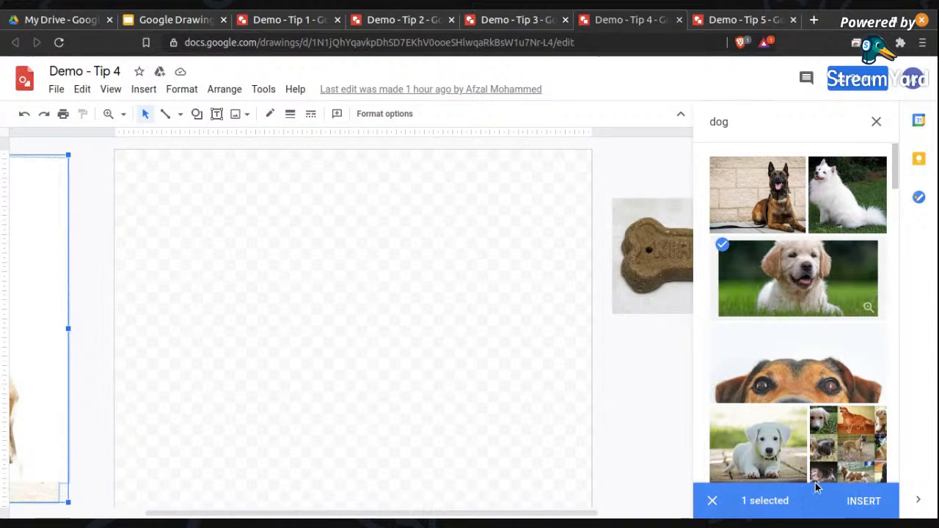
{"action": "left_click", "coordinate": [865, 501]}
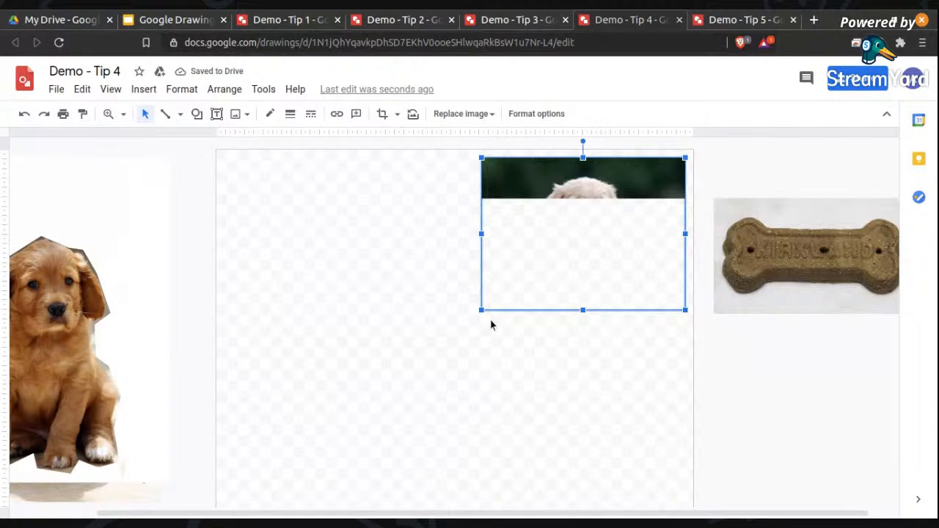
{"action": "left_click_drag", "start_coordinate": [482, 310], "coordinate": [245, 466]}
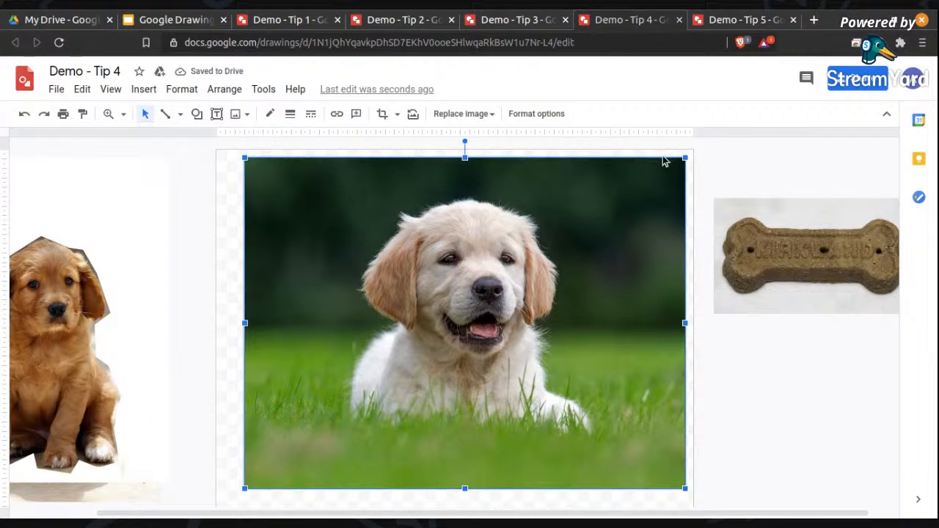
{"action": "left_click_drag", "start_coordinate": [683, 157], "coordinate": [560, 256]}
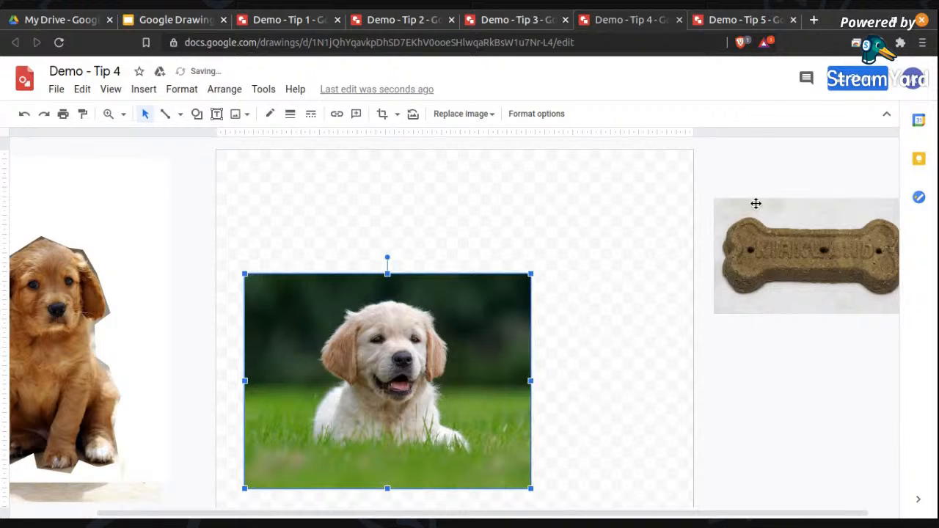
Move the bone picture onto the canvas above the puppy photo and mask it with the cloud callout shape.
{"action": "left_click", "coordinate": [543, 199]}
{"action": "left_click_drag", "start_coordinate": [846, 240], "coordinate": [555, 215]}
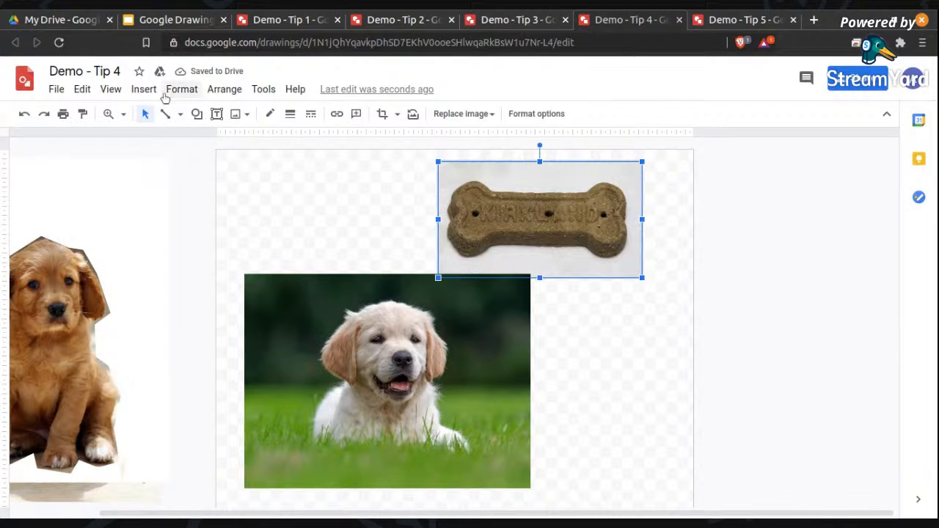
{"action": "left_click", "coordinate": [396, 116]}
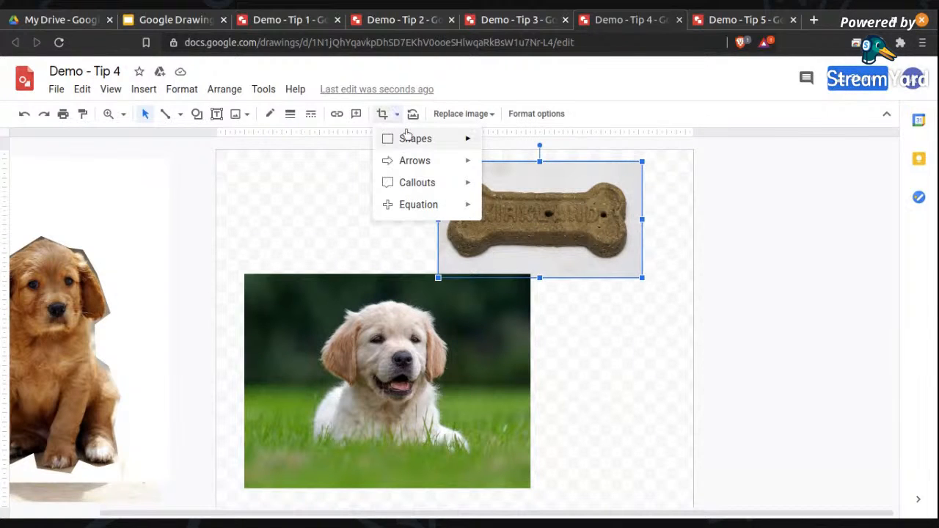
{"action": "mouse_move", "coordinate": [414, 139]}
{"action": "mouse_move", "coordinate": [440, 189]}
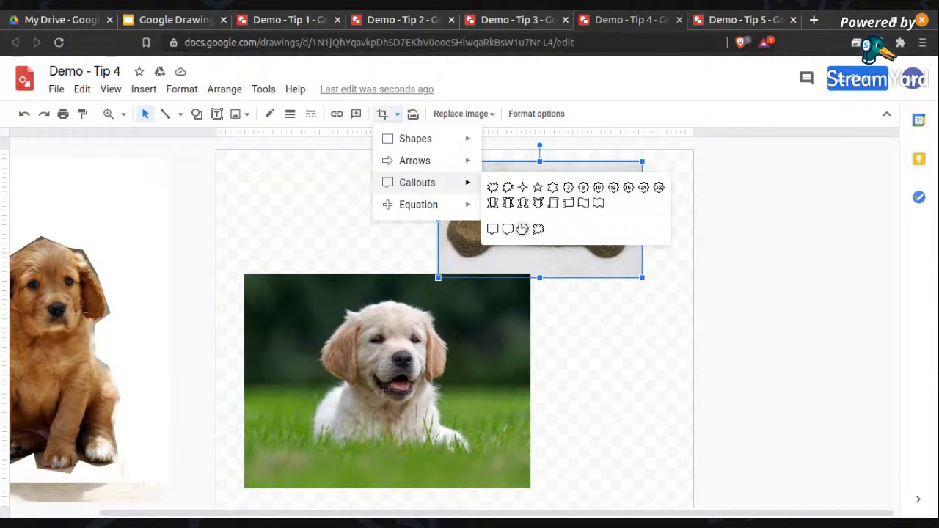
{"action": "left_click", "coordinate": [537, 229]}
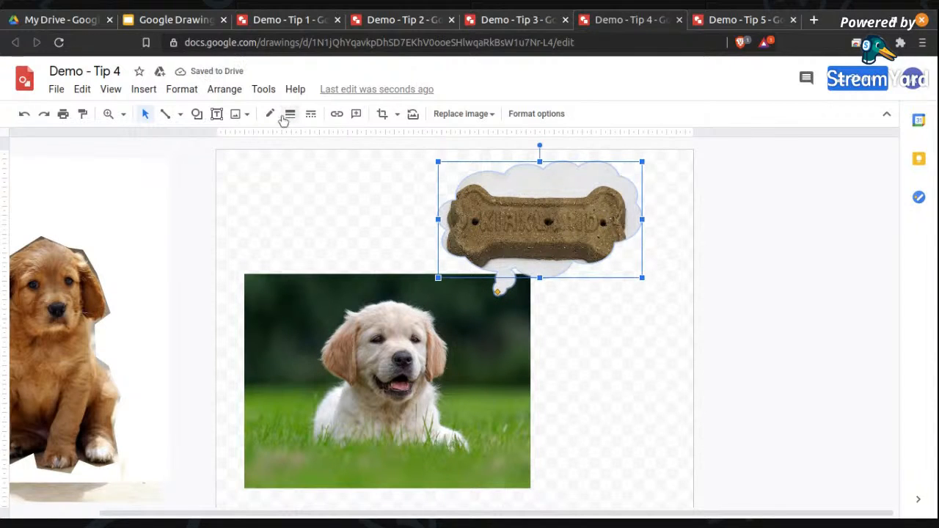
Give the cloud-shaped bone picture a blue border and move it so its thought bubbles start at the puppy's head.
{"action": "left_click", "coordinate": [270, 116]}
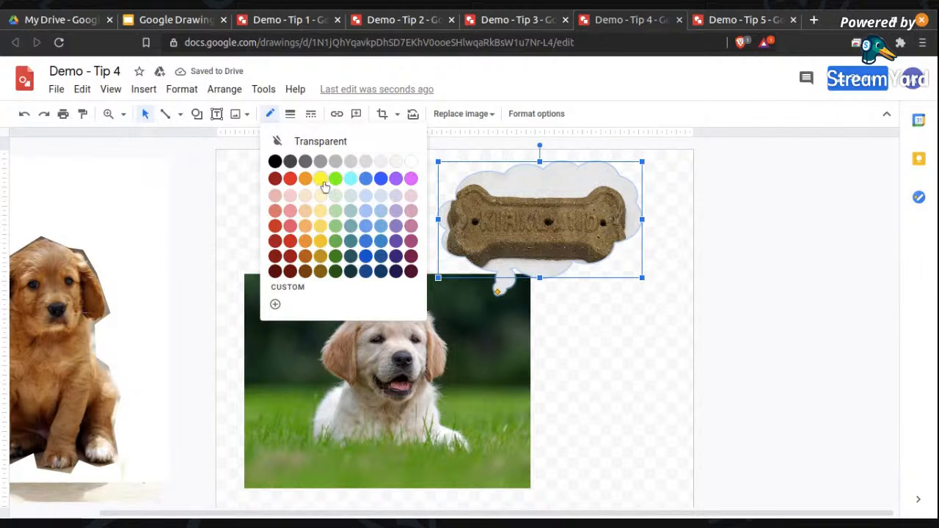
{"action": "left_click", "coordinate": [381, 178]}
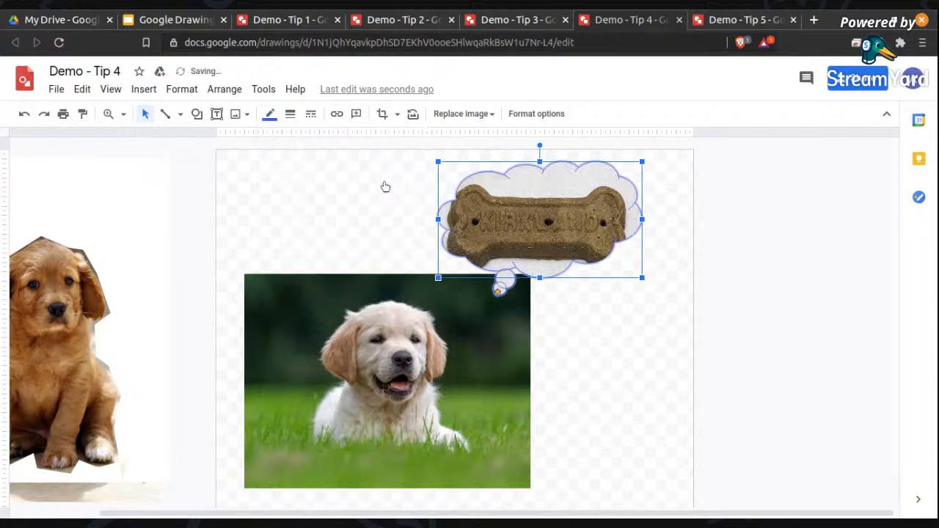
{"action": "left_click", "coordinate": [617, 315]}
{"action": "left_click_drag", "start_coordinate": [627, 233], "coordinate": [572, 269]}
{"action": "left_click", "coordinate": [675, 287]}
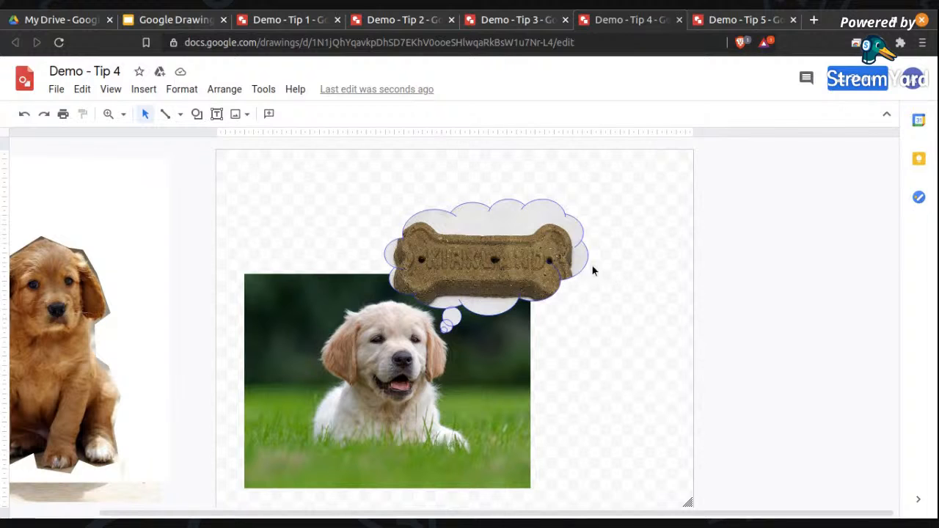
Delete the white puppy photo with its bone cloud, and move the grouped brown puppy picture to the middle of the canvas.
{"action": "left_click_drag", "start_coordinate": [625, 186], "coordinate": [168, 493]}
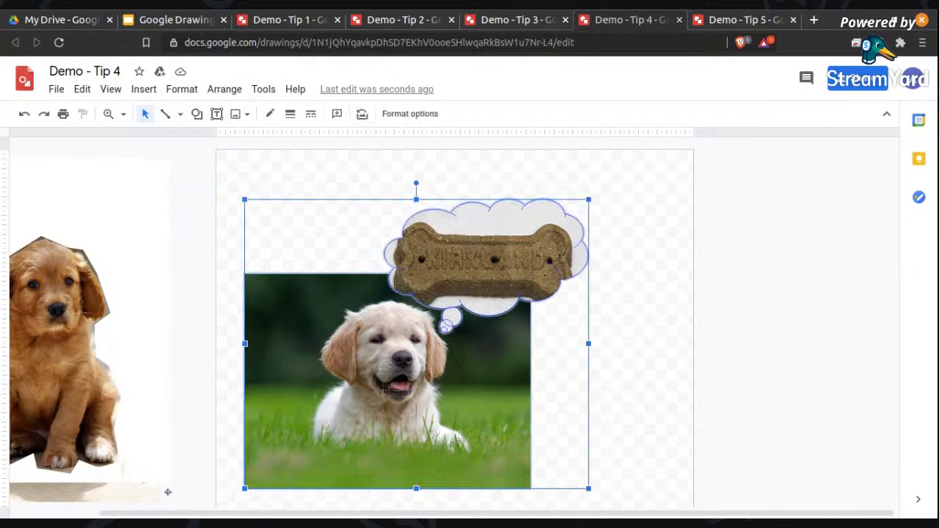
{"action": "key", "text": "Delete"}
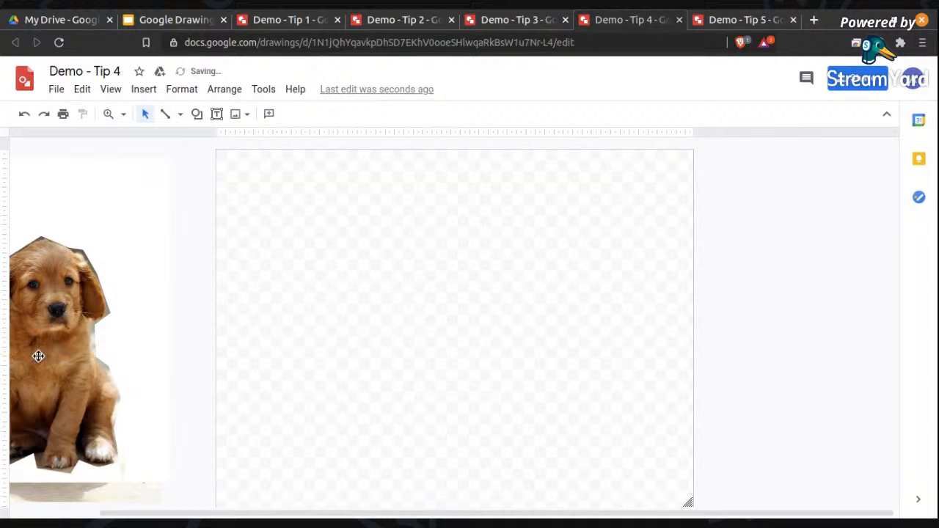
{"action": "left_click", "coordinate": [142, 355]}
{"action": "left_click_drag", "start_coordinate": [141, 355], "coordinate": [461, 355]}
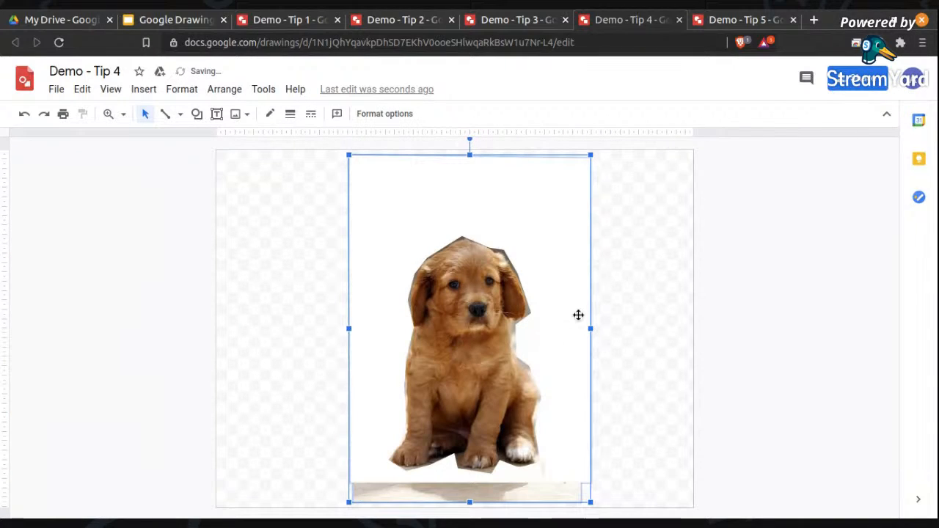
Ungroup the brown puppy picture into its separate parts.
{"action": "left_click", "coordinate": [187, 89]}
{"action": "mouse_move", "coordinate": [227, 90]}
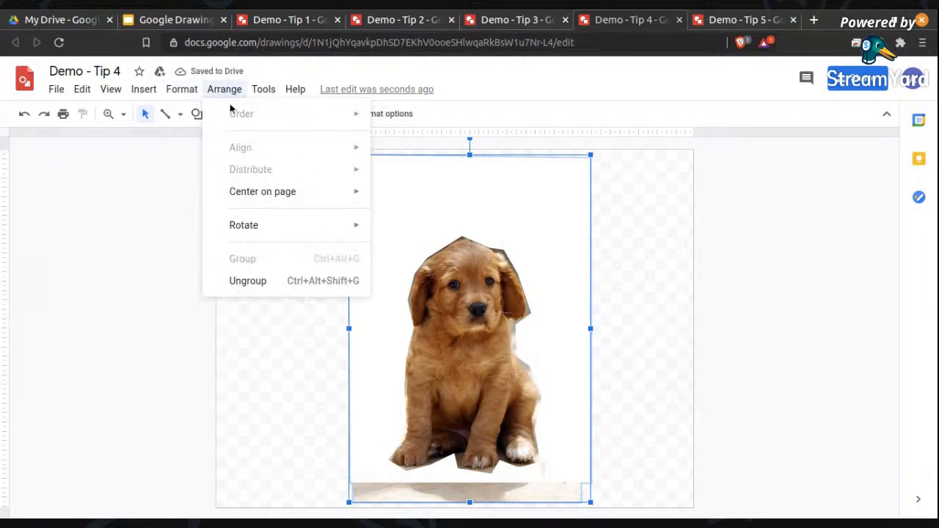
{"action": "left_click", "coordinate": [248, 281]}
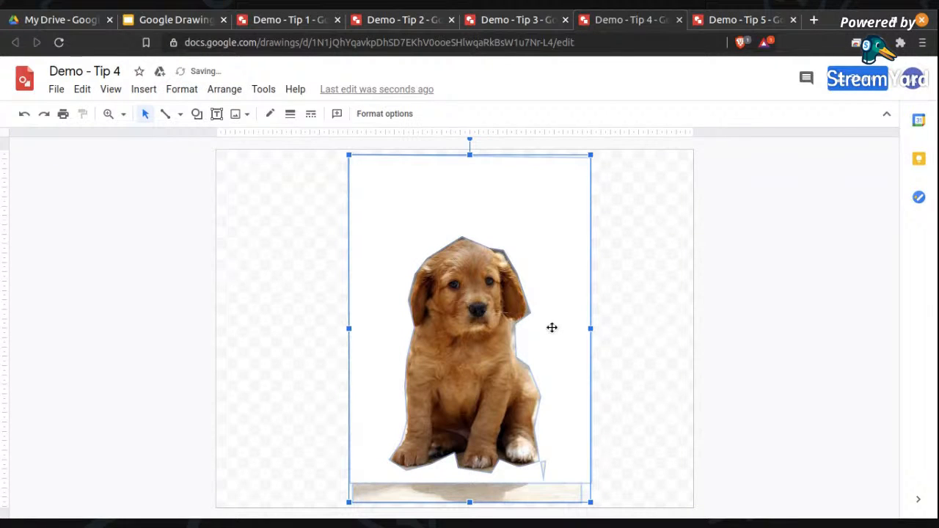
{"action": "left_click_drag", "start_coordinate": [556, 325], "coordinate": [236, 302]}
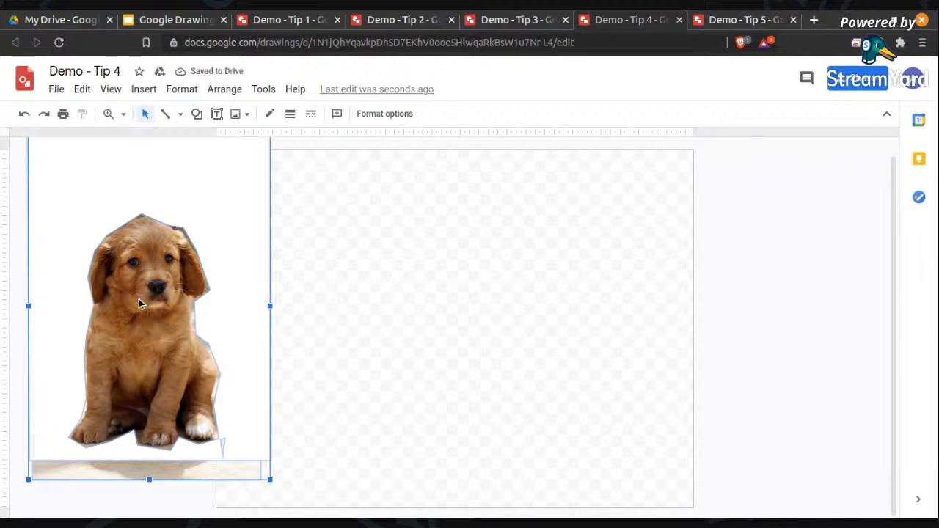
{"action": "key", "text": "ctrl+z"}
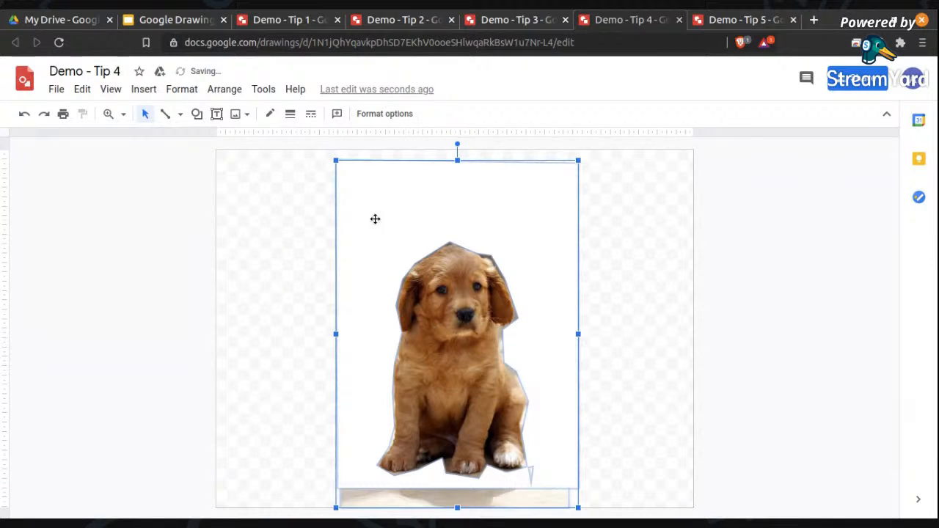
{"action": "left_click", "coordinate": [223, 89]}
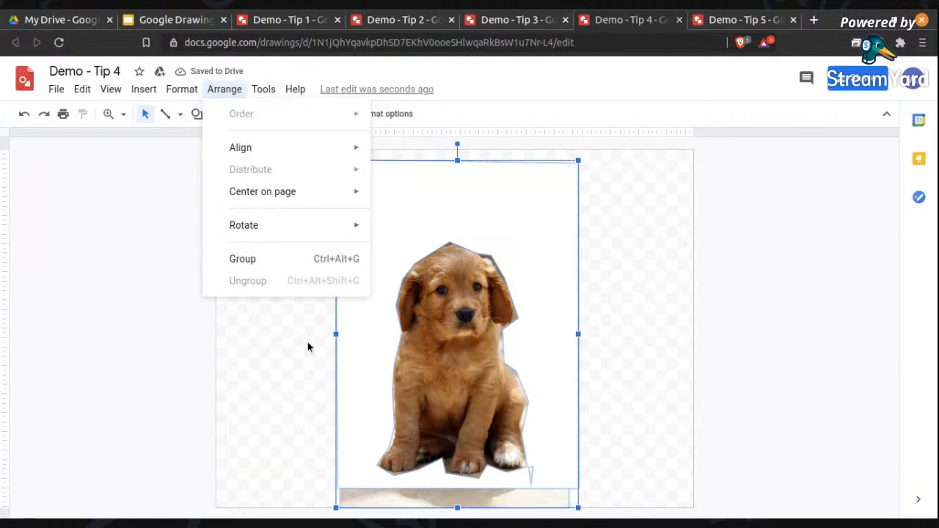
{"action": "left_click", "coordinate": [524, 326]}
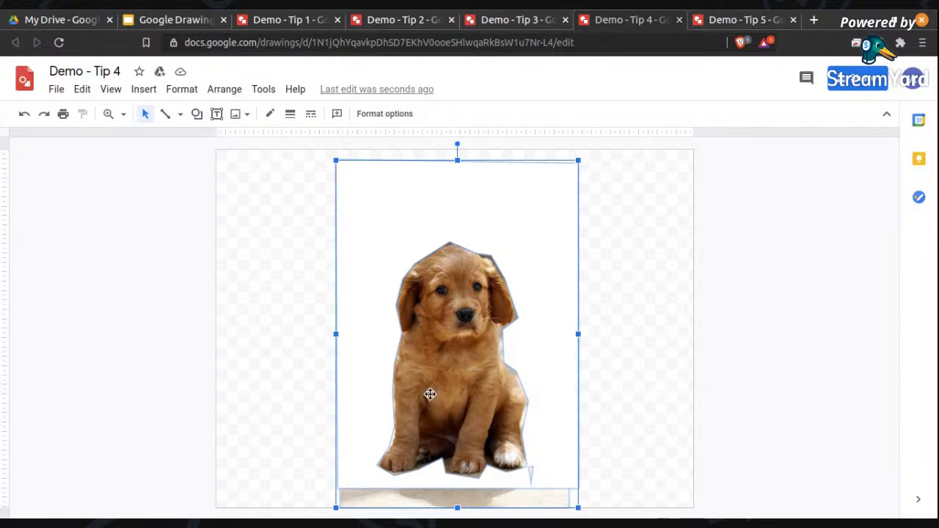
{"action": "left_click", "coordinate": [224, 91]}
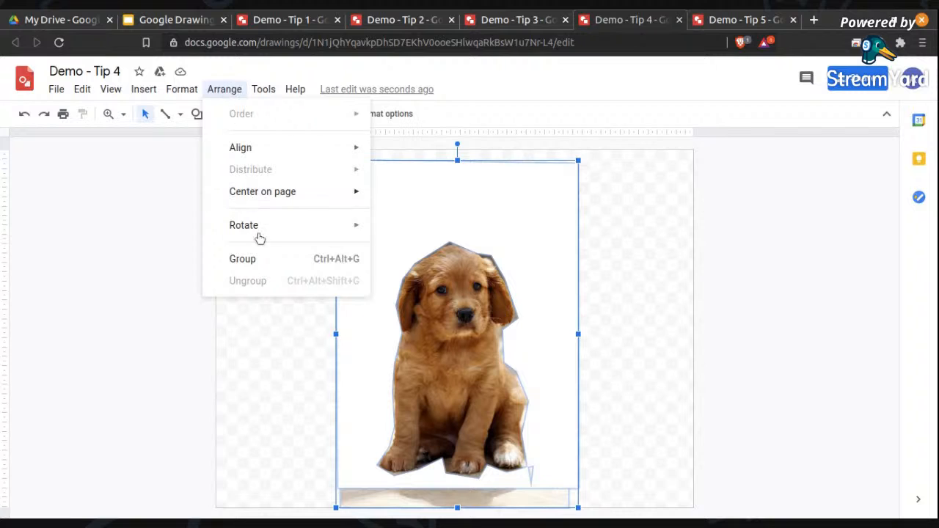
{"action": "left_click", "coordinate": [554, 258]}
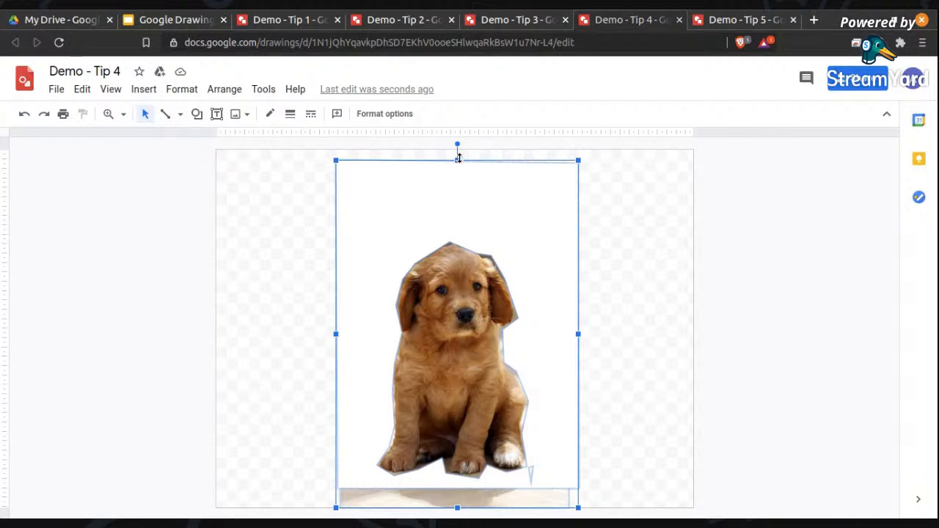
Try squashing the puppy picture's height, and undo that along with its move to the middle of the canvas.
{"action": "left_click_drag", "start_coordinate": [445, 288], "coordinate": [444, 312]}
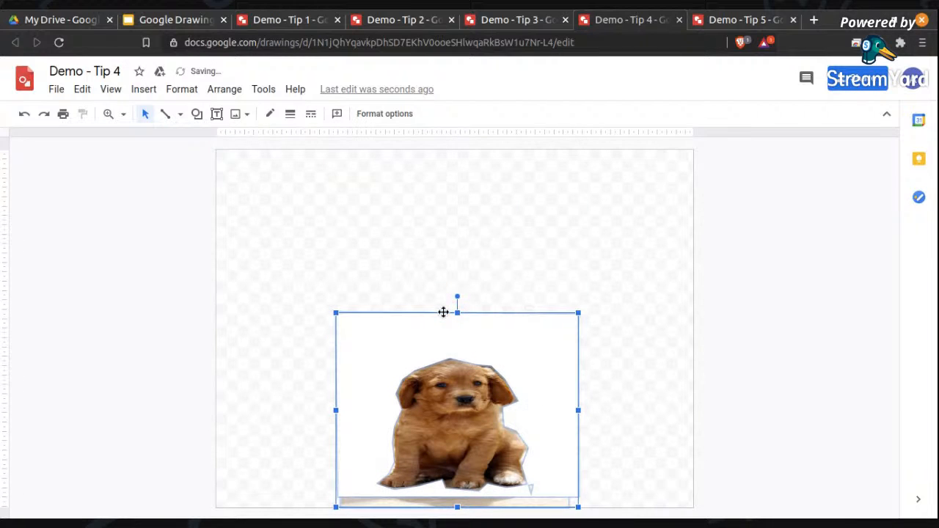
{"action": "key", "text": "ctrl+z"}
{"action": "key", "text": "ctrl+z"}
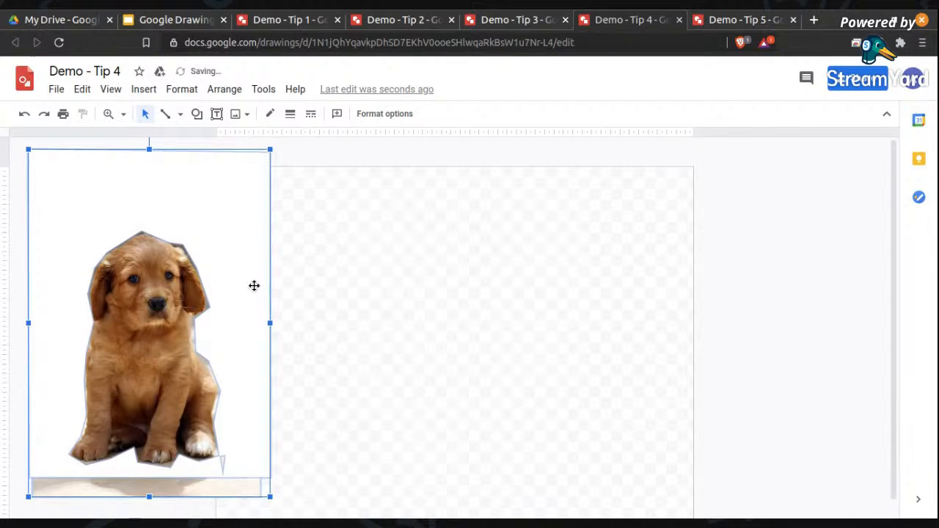
{"action": "key", "text": "ctrl+z"}
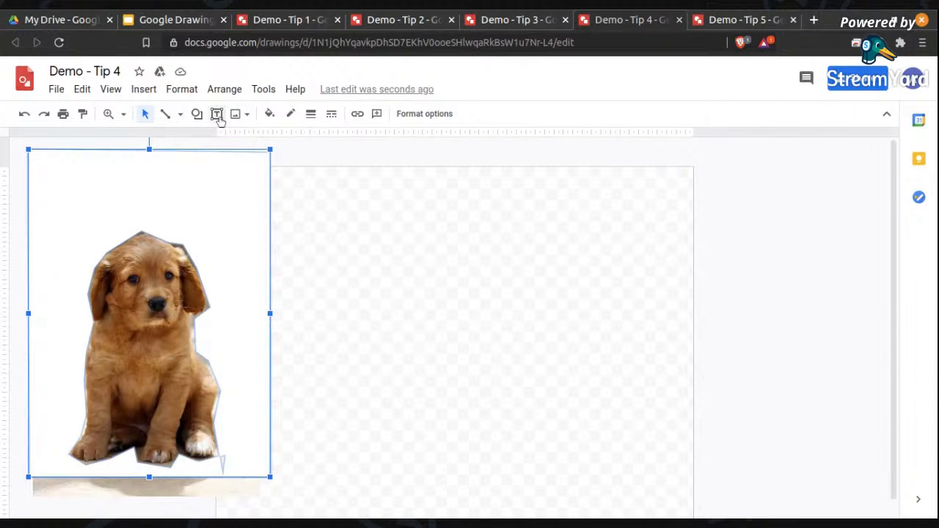
Delete the white mask shape covering the puppy photo and place the full photo in the middle of the canvas.
{"action": "left_click_drag", "start_coordinate": [250, 243], "coordinate": [553, 291]}
{"action": "left_click", "coordinate": [150, 302]}
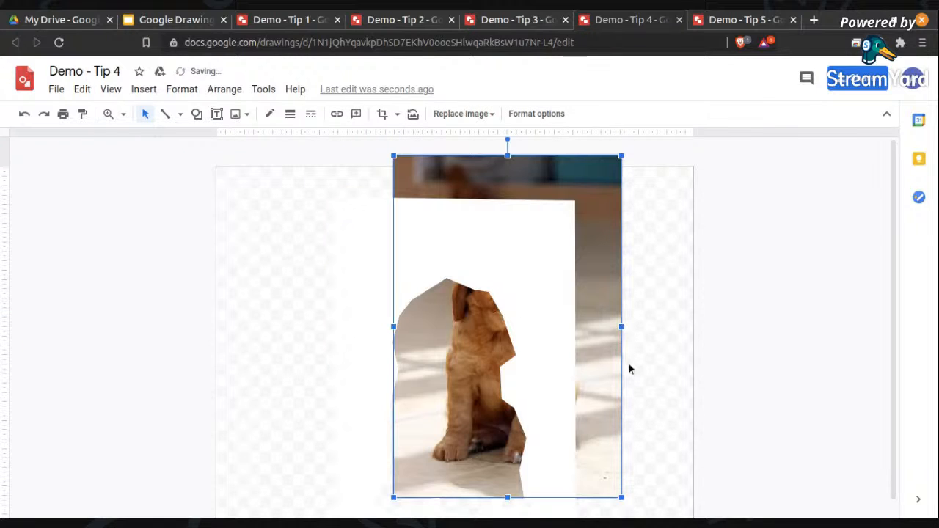
{"action": "left_click", "coordinate": [563, 316]}
{"action": "left_click_drag", "start_coordinate": [561, 317], "coordinate": [225, 279]}
{"action": "key", "text": "Delete"}
{"action": "left_click_drag", "start_coordinate": [594, 237], "coordinate": [509, 247]}
{"action": "left_click", "coordinate": [625, 242]}
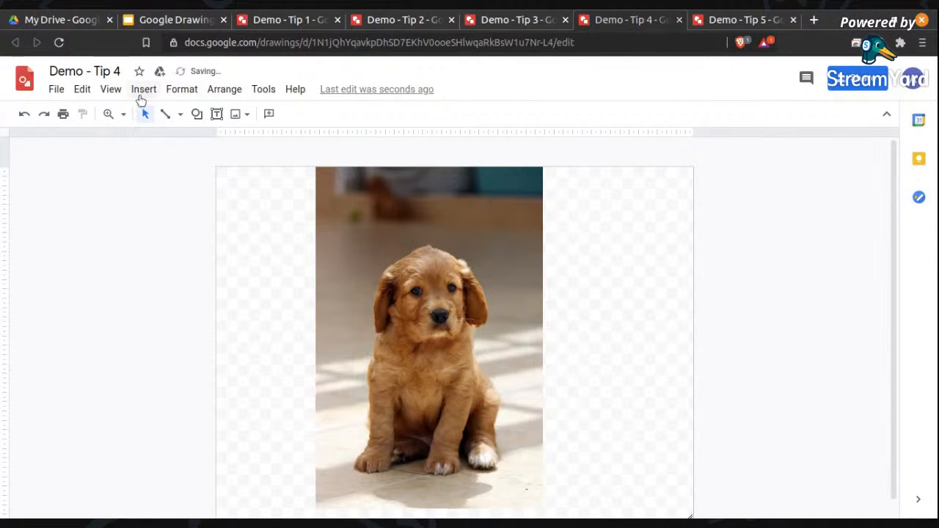
Start a polyline just outside the photo's top-left corner, running along its top and right edges to a point below the puppy's right paw.
{"action": "left_click", "coordinate": [169, 116]}
{"action": "left_click", "coordinate": [179, 115]}
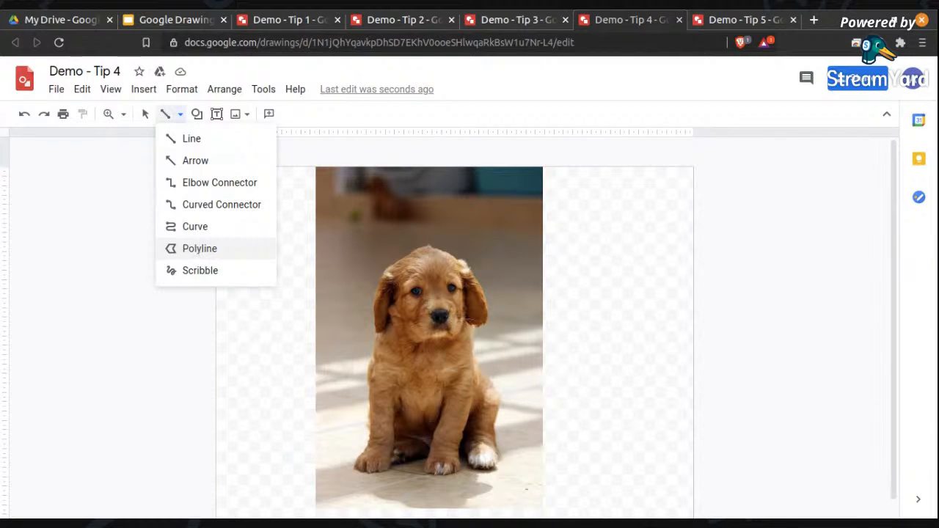
{"action": "left_click", "coordinate": [198, 253]}
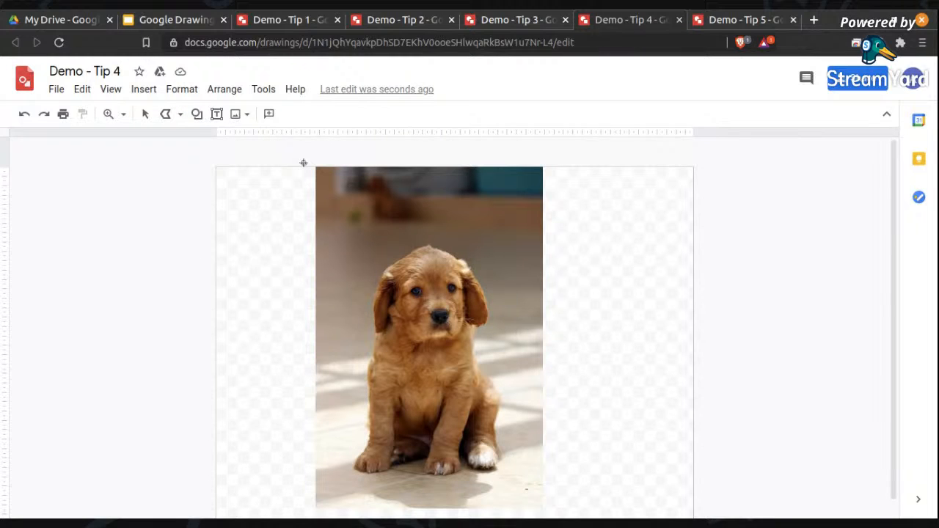
{"action": "mouse_move", "coordinate": [311, 155]}
{"action": "left_mouse_down"}
{"action": "mouse_move", "coordinate": [556, 158]}
{"action": "mouse_move", "coordinate": [550, 227]}
{"action": "mouse_move", "coordinate": [570, 294]}
{"action": "mouse_move", "coordinate": [584, 427]}
{"action": "mouse_move", "coordinate": [546, 508]}
{"action": "mouse_move", "coordinate": [915, 425]}
{"action": "mouse_move", "coordinate": [894, 436]}
{"action": "mouse_move", "coordinate": [887, 483]}
{"action": "left_mouse_up"}
{"action": "left_click", "coordinate": [496, 498]}
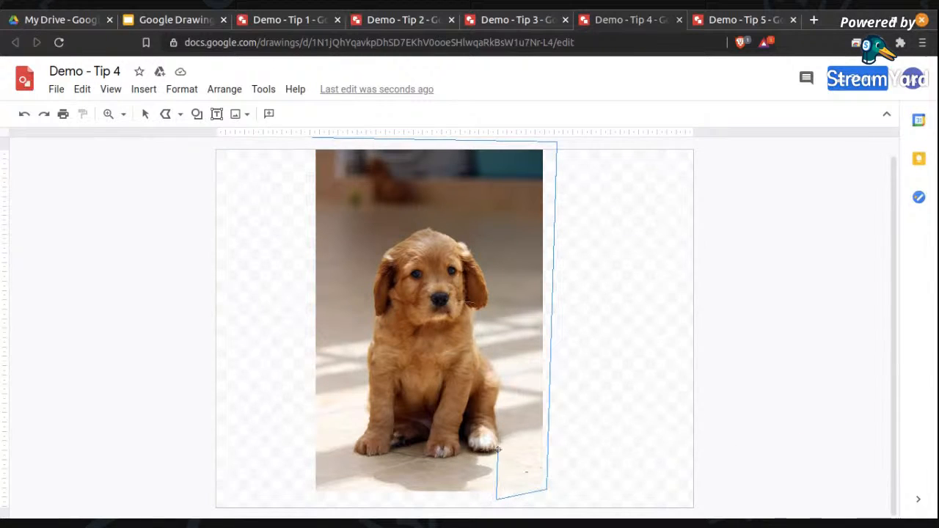
Continue the polyline up the puppy's right side, over its head, down its left side and along the paws.
{"action": "left_click", "coordinate": [498, 437]}
{"action": "left_click", "coordinate": [495, 408]}
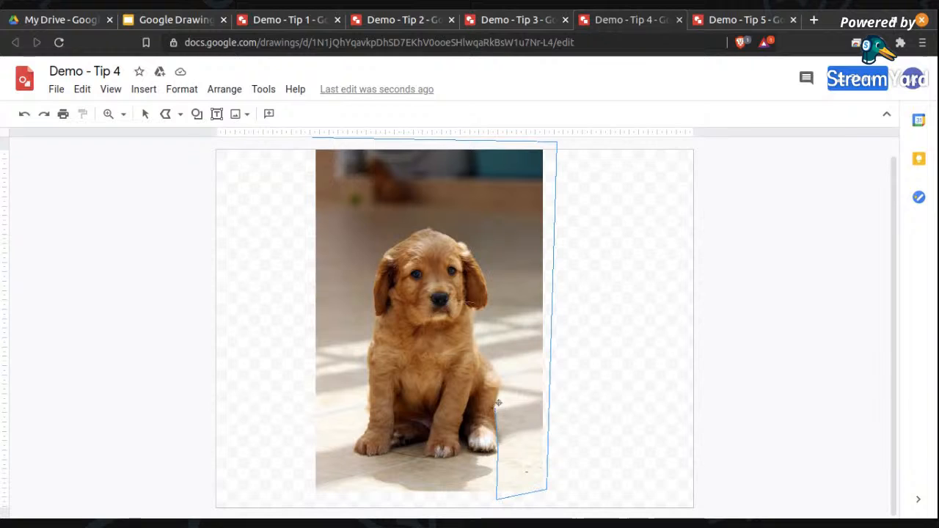
{"action": "left_click", "coordinate": [502, 375]}
{"action": "left_click", "coordinate": [478, 347]}
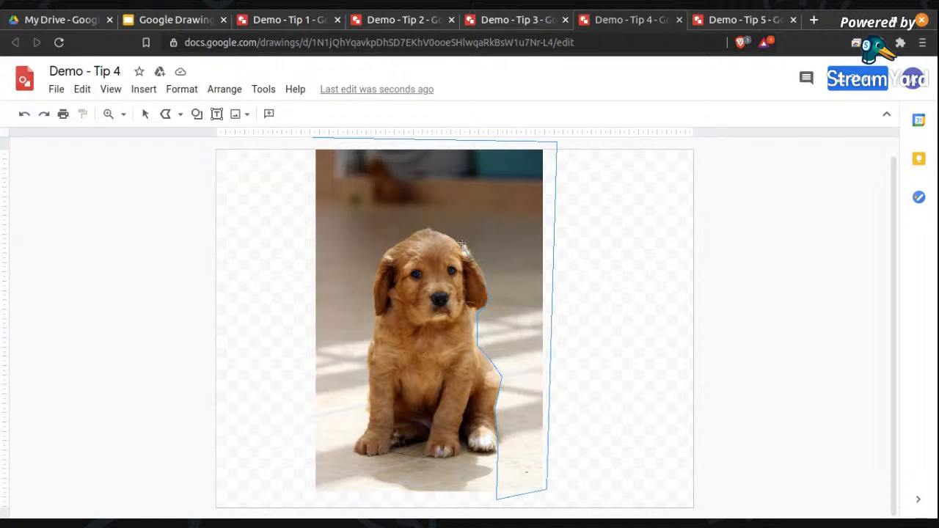
{"action": "left_click", "coordinate": [423, 223]}
{"action": "left_click", "coordinate": [369, 419]}
{"action": "left_click", "coordinate": [424, 455]}
{"action": "left_click", "coordinate": [444, 457]}
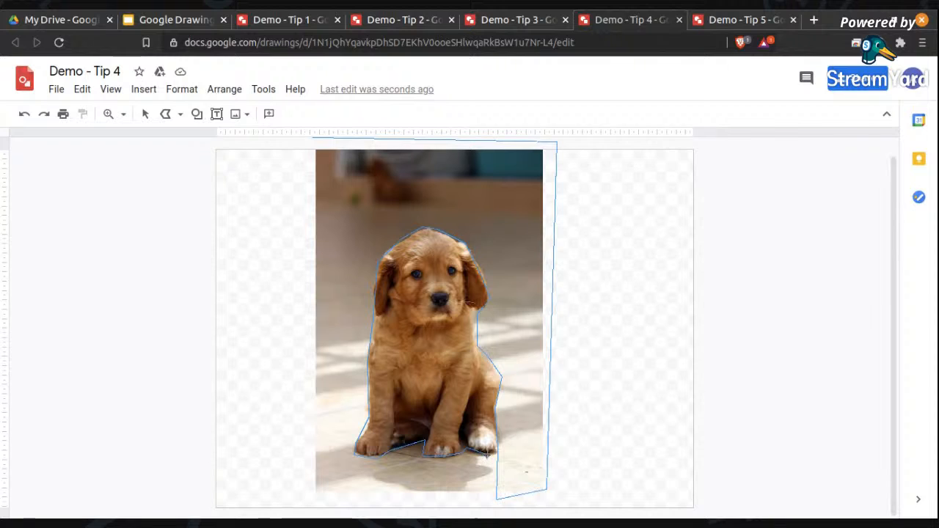
{"action": "left_click", "coordinate": [498, 449]}
Close the polyline by returning below the photo and running along its bottom and left edges to the starting point.
{"action": "left_click", "coordinate": [496, 500]}
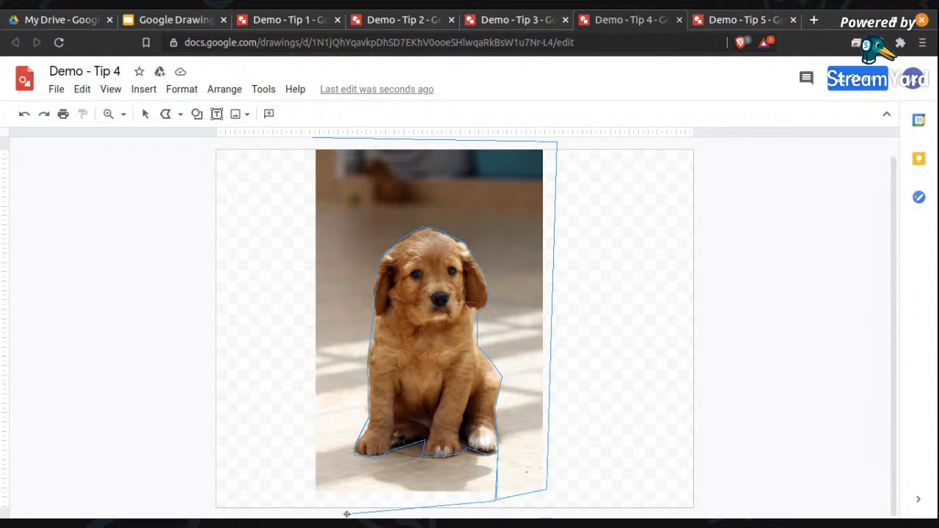
{"action": "left_click", "coordinate": [303, 502]}
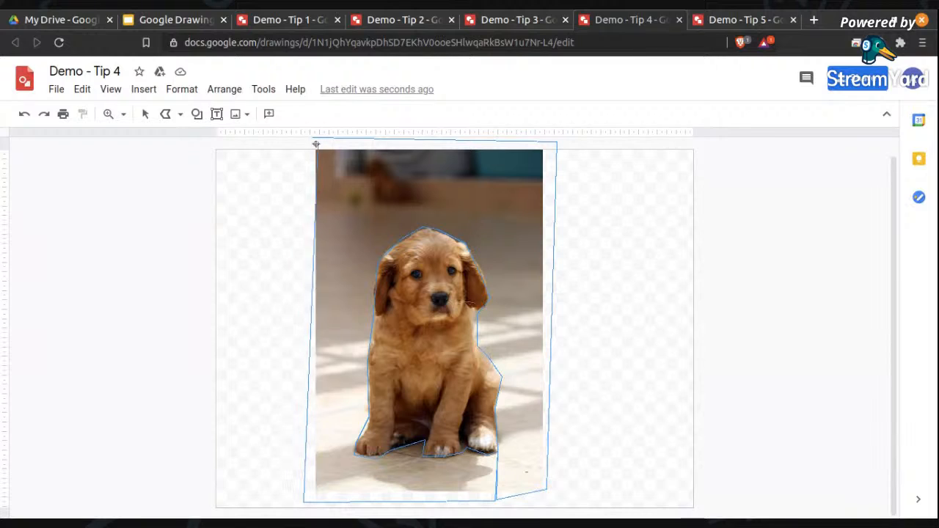
{"action": "left_click", "coordinate": [290, 163]}
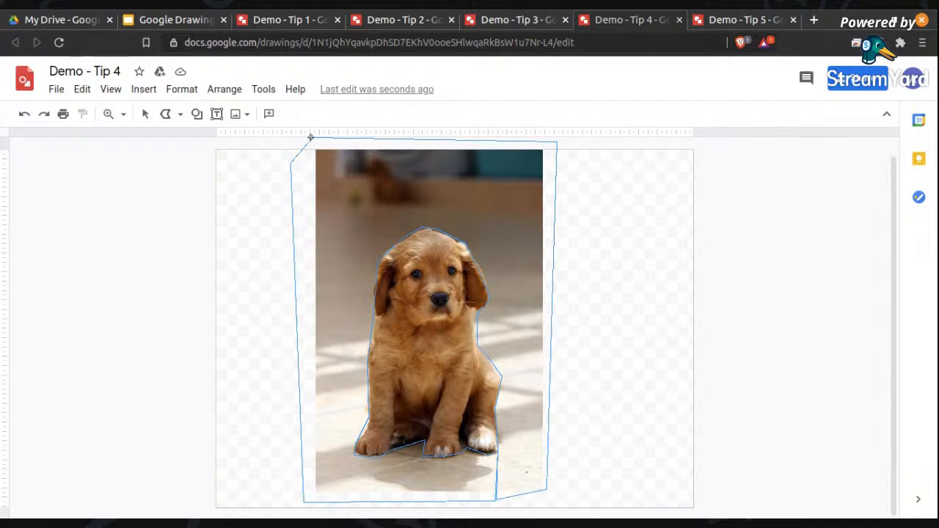
{"action": "left_click", "coordinate": [311, 137]}
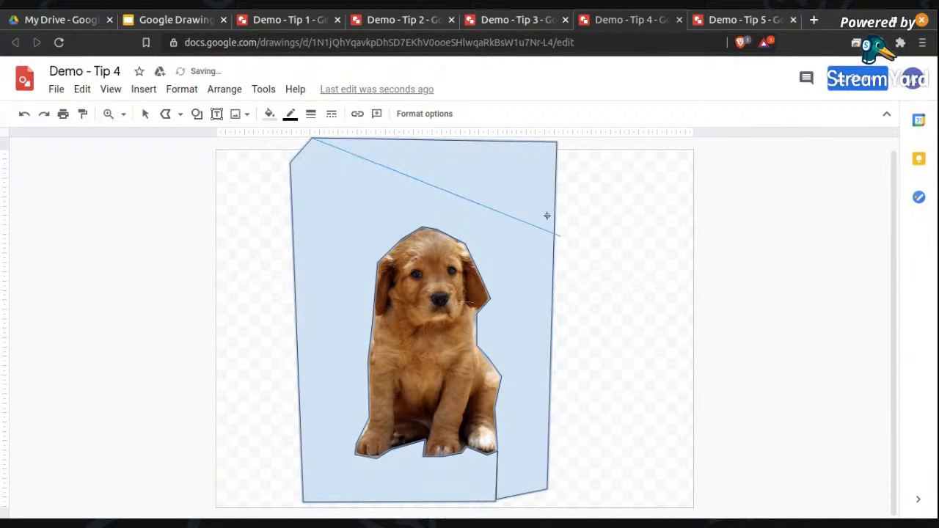
Fill the polyline shape around the puppy with white and stop drawing.
{"action": "left_click", "coordinate": [270, 115]}
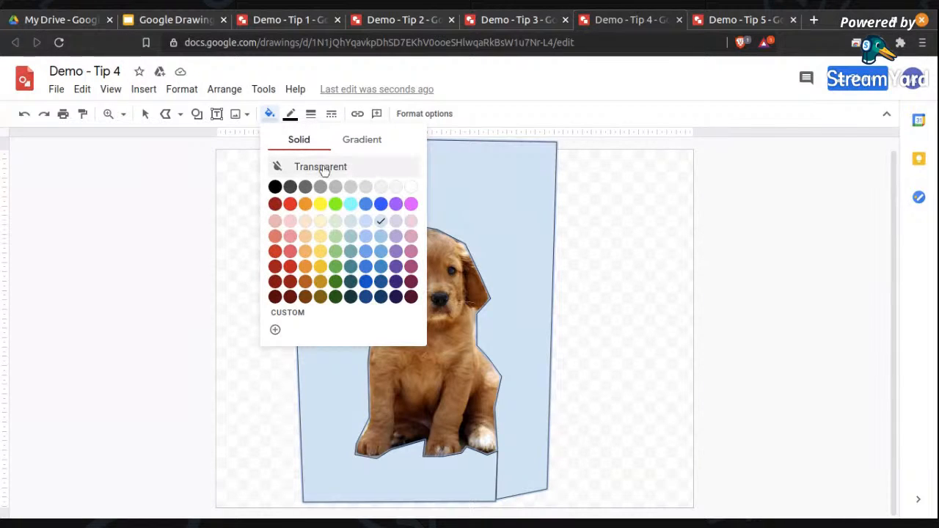
{"action": "left_click", "coordinate": [410, 186]}
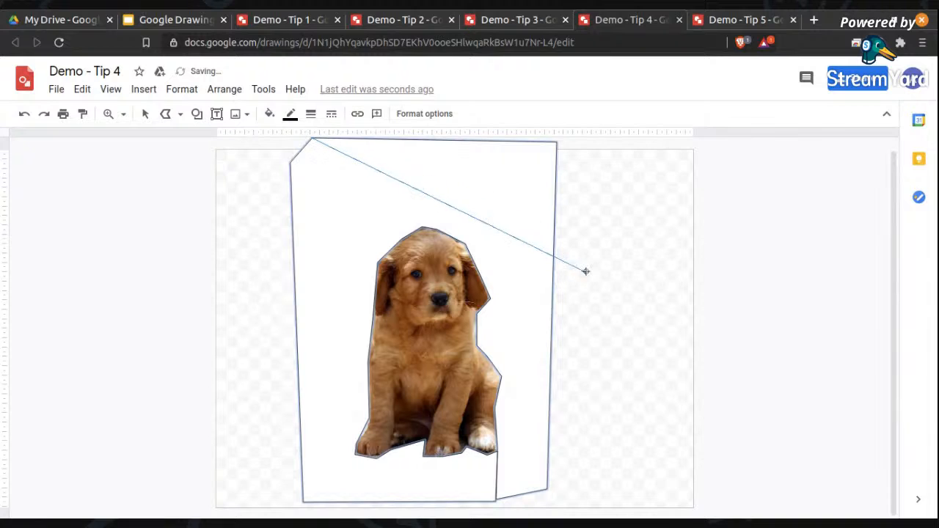
{"action": "key", "text": "Escape"}
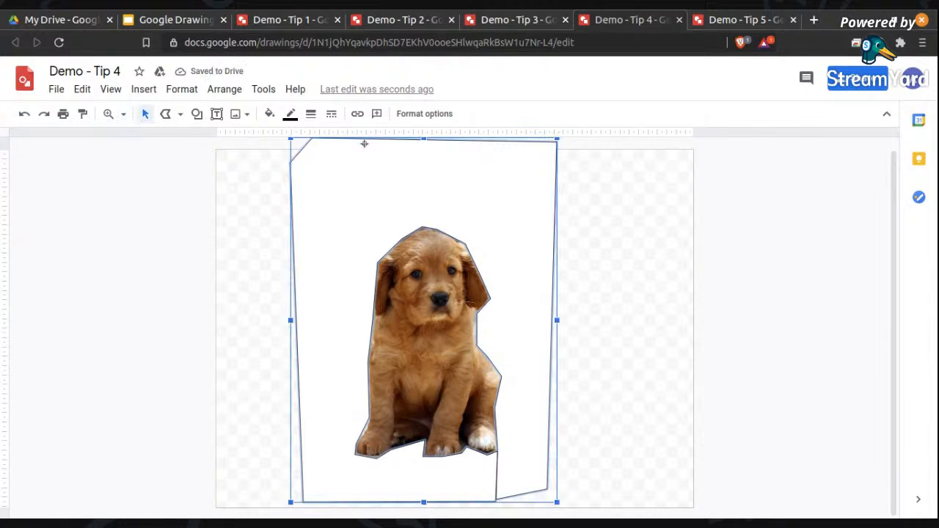
{"action": "left_click", "coordinate": [587, 212]}
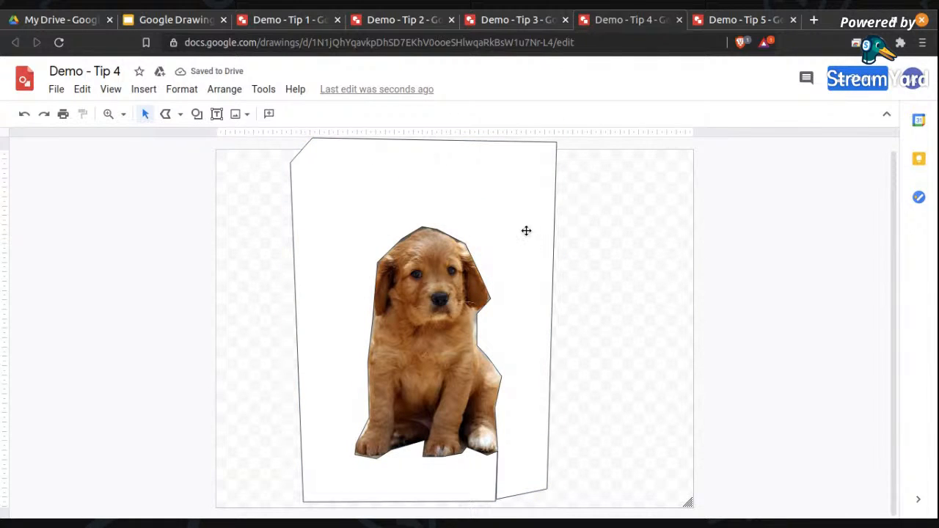
Try to group the white mask shape with the puppy photo.
{"action": "left_click", "coordinate": [500, 330]}
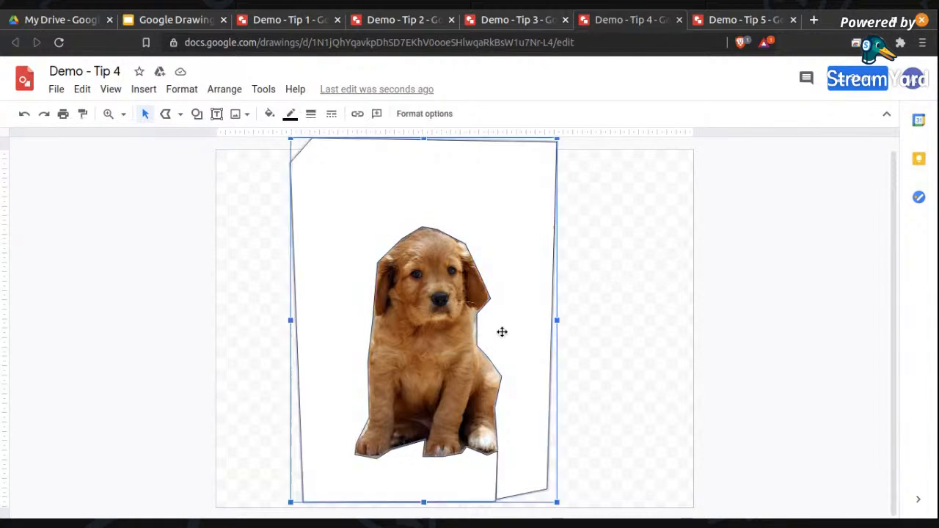
{"action": "left_click", "coordinate": [423, 351], "text": "shift"}
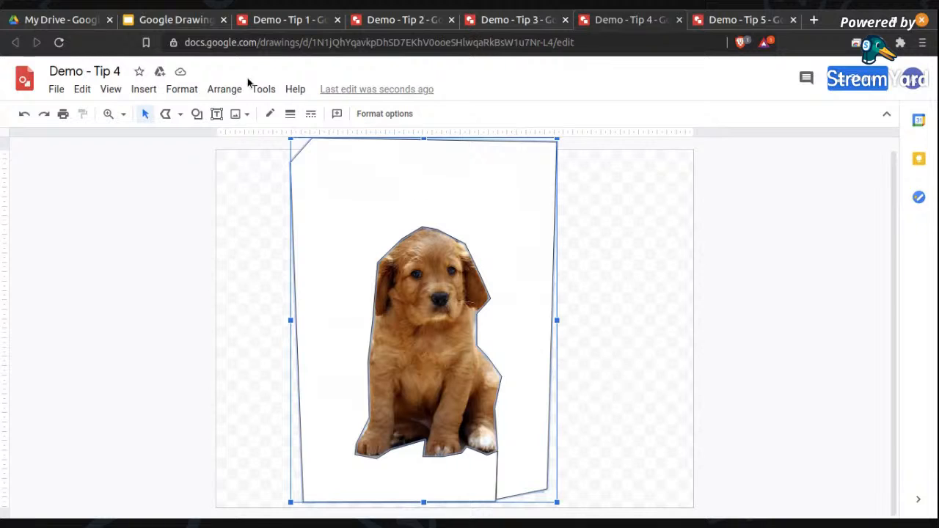
{"action": "left_click", "coordinate": [184, 90]}
{"action": "mouse_move", "coordinate": [221, 89]}
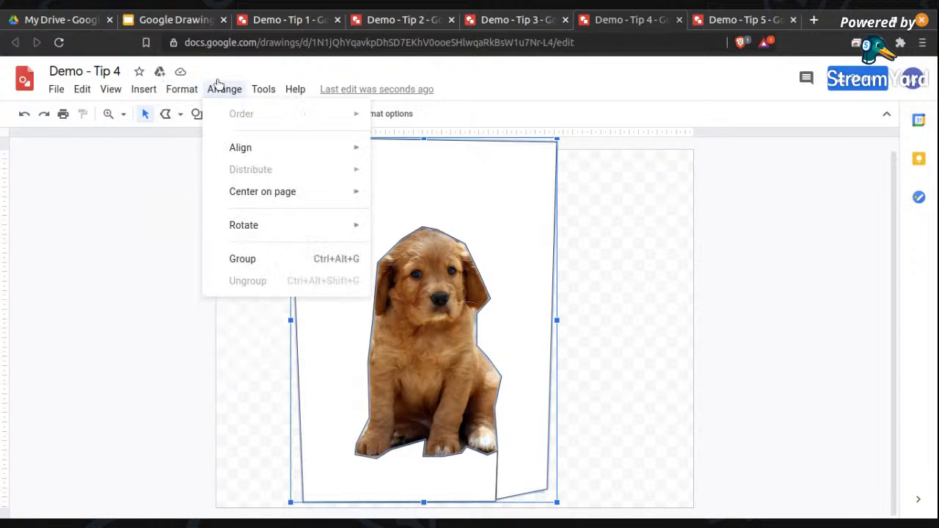
{"action": "left_click", "coordinate": [252, 261]}
{"action": "left_click", "coordinate": [648, 321]}
{"action": "left_click", "coordinate": [529, 157]}
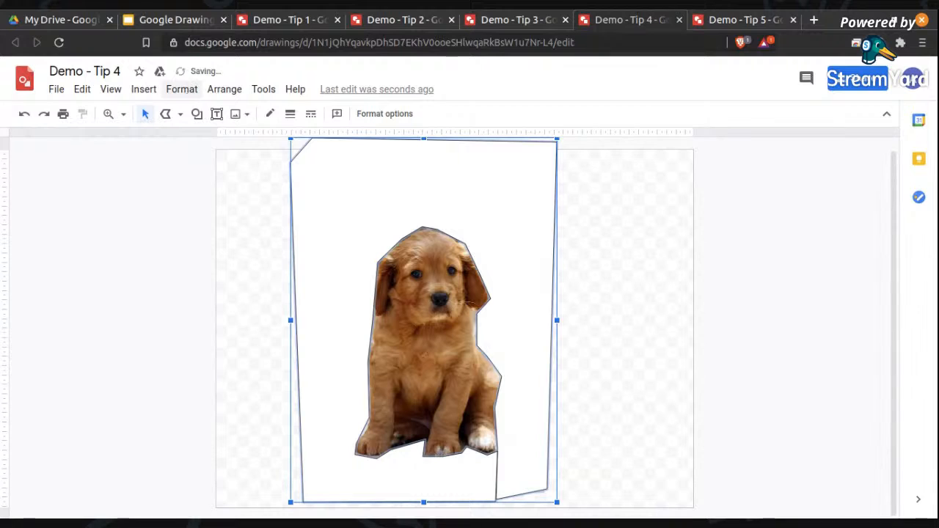
Select only the white mask shape and make its black border transparent.
{"action": "left_click", "coordinate": [662, 250]}
{"action": "left_click", "coordinate": [496, 251]}
{"action": "left_click", "coordinate": [183, 90]}
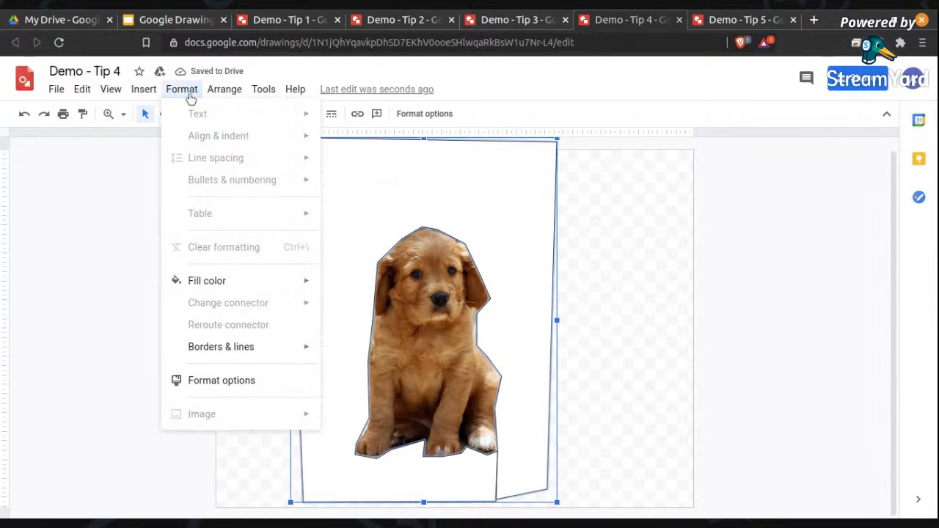
{"action": "mouse_move", "coordinate": [226, 91]}
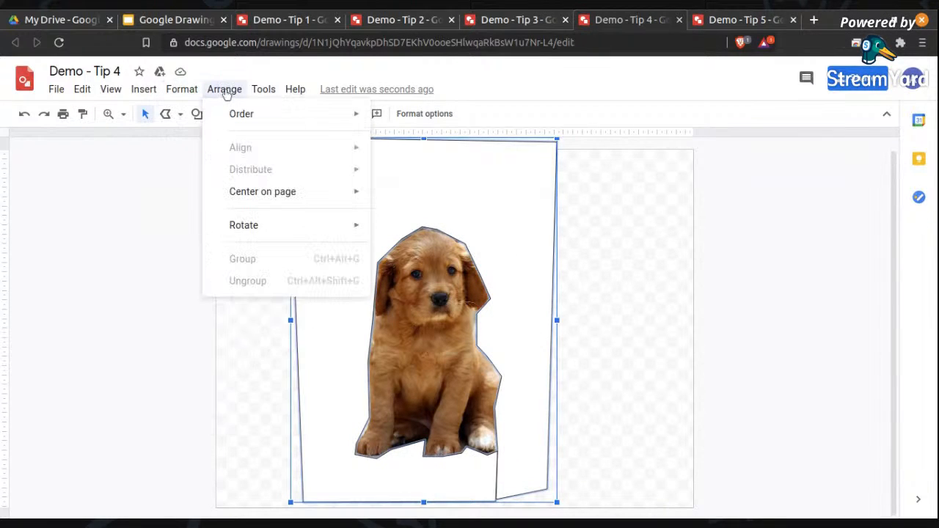
{"action": "left_click", "coordinate": [543, 332]}
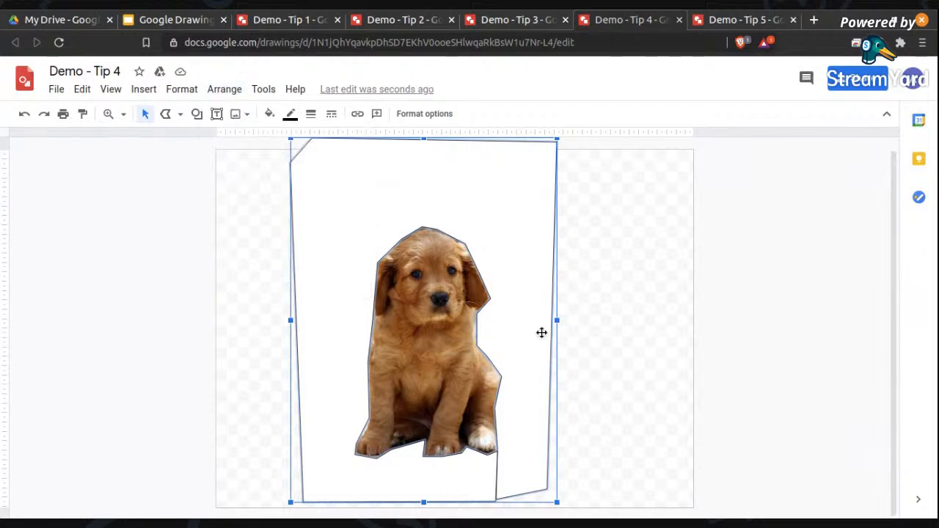
{"action": "left_click", "coordinate": [291, 117]}
{"action": "left_click", "coordinate": [325, 143]}
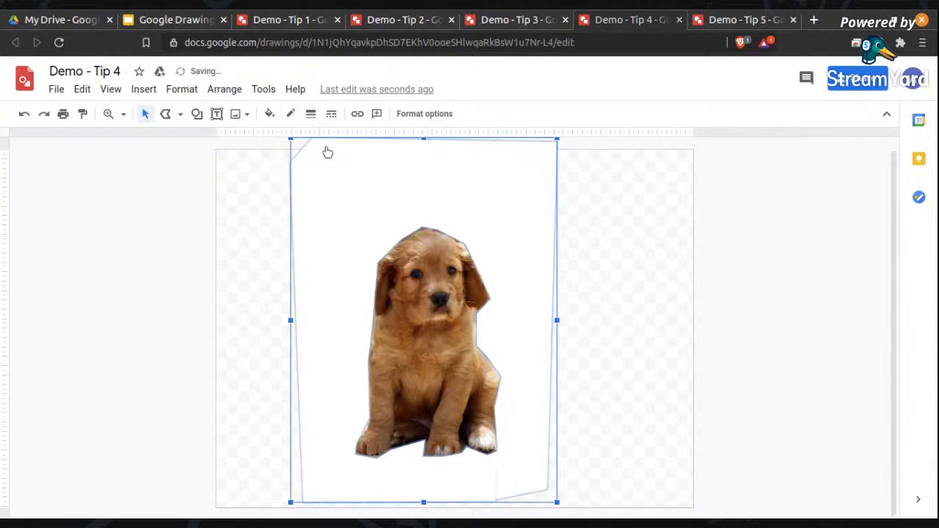
{"action": "left_click", "coordinate": [574, 171]}
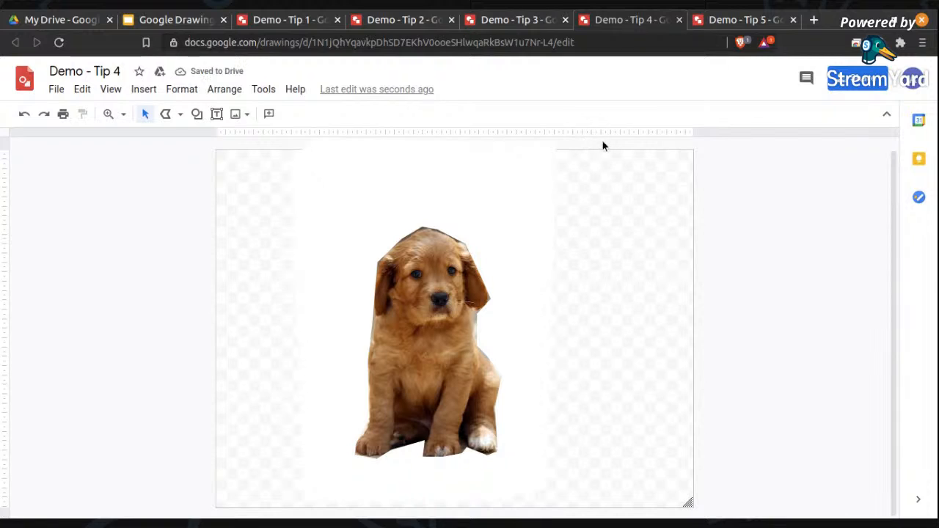
Select everything on the canvas and group the borderless mask with the puppy photo.
{"action": "key", "text": "ctrl+a"}
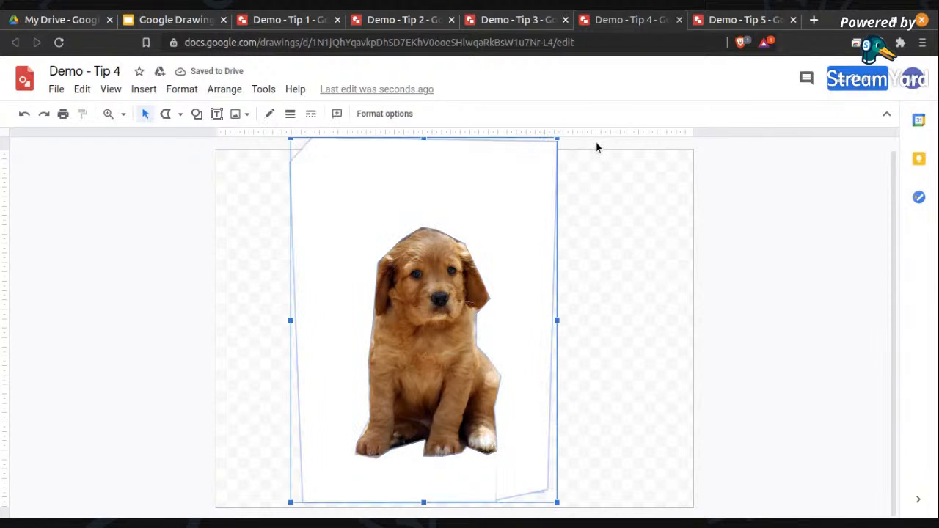
{"action": "left_click", "coordinate": [184, 93]}
{"action": "mouse_move", "coordinate": [224, 89]}
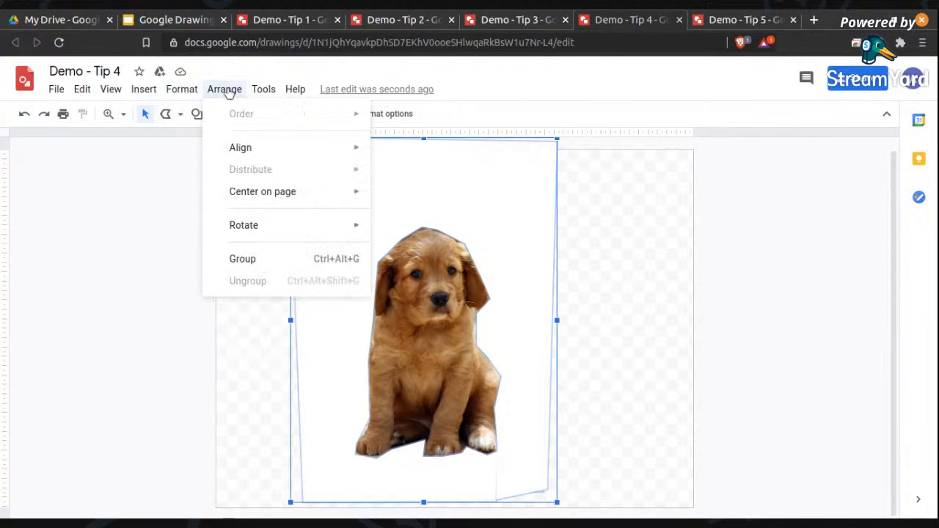
{"action": "left_click", "coordinate": [263, 266]}
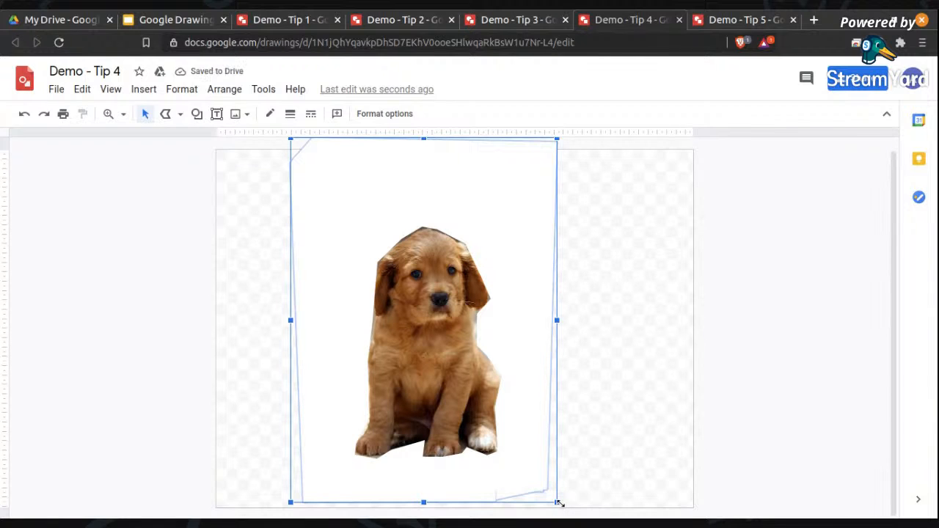
Scale the grouped puppy picture down and move it to the lower-left area of the canvas.
{"action": "left_click_drag", "start_coordinate": [423, 348], "coordinate": [430, 345]}
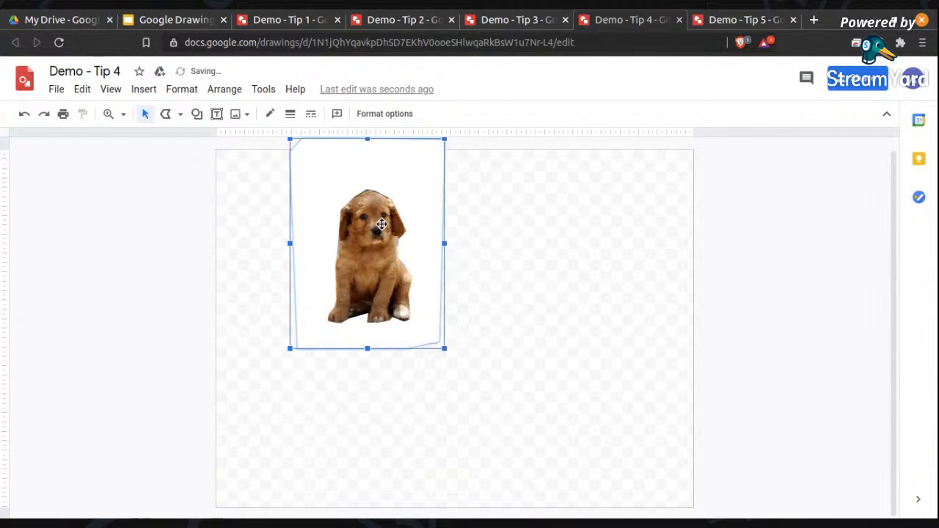
{"action": "left_click_drag", "start_coordinate": [390, 220], "coordinate": [345, 345]}
{"action": "left_click", "coordinate": [541, 309]}
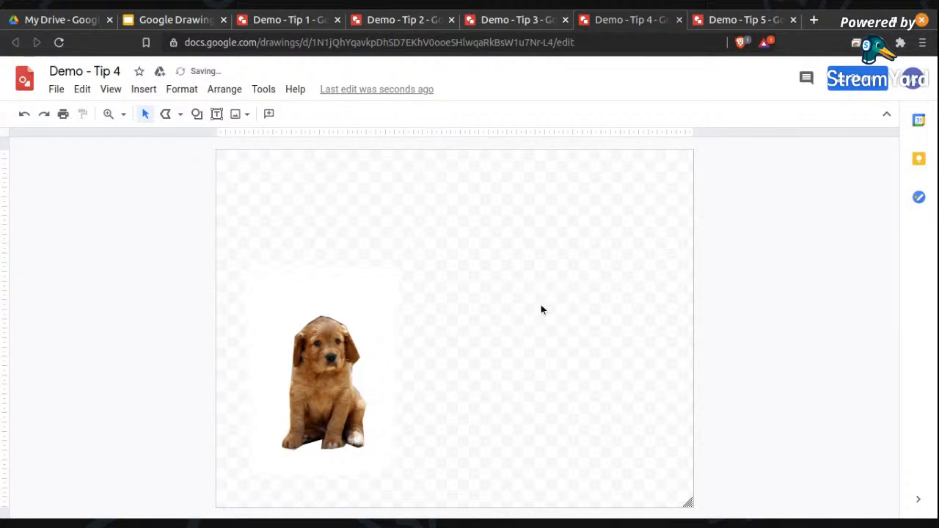